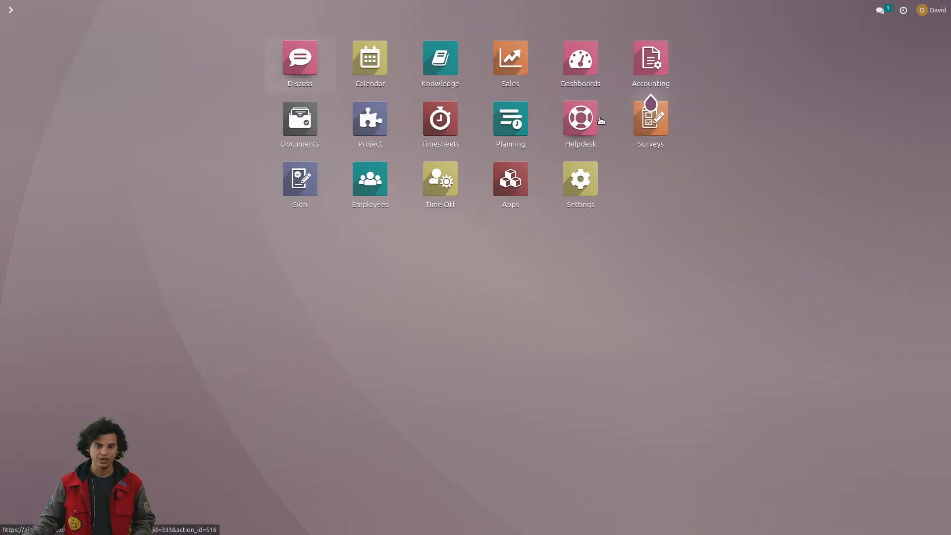
Step: Open the Super Support Team's ticket "My drone is not working" in Helpdesk and assign it to yourself
left_click(600, 120)
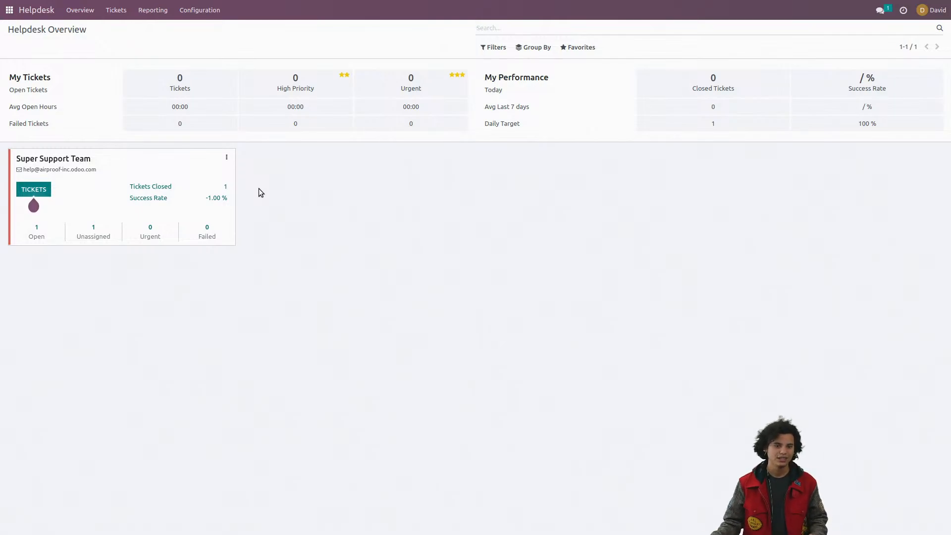
left_click(73, 159)
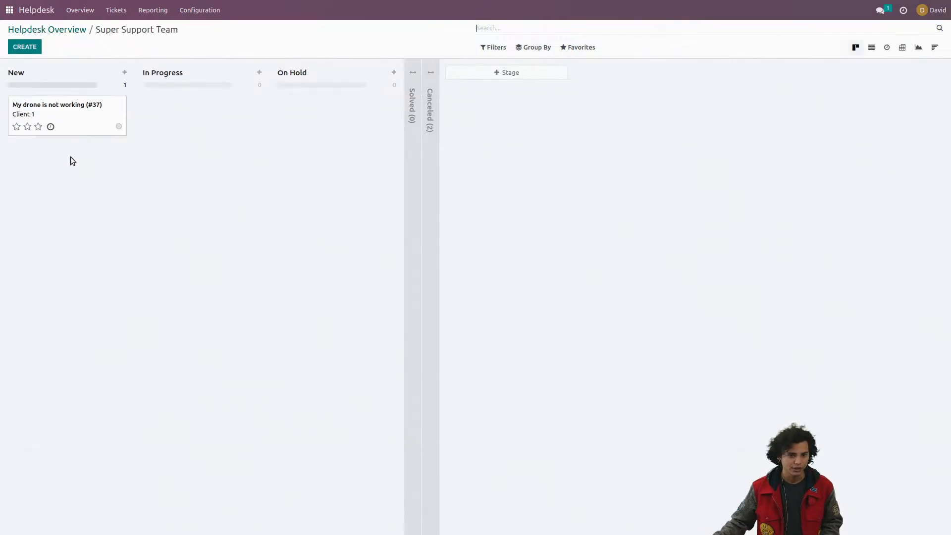
left_click(69, 131)
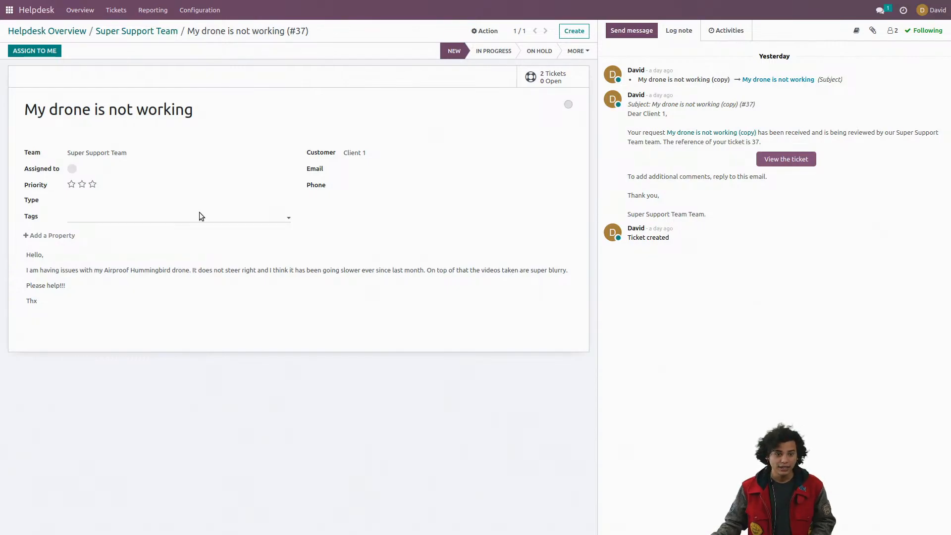
left_click(31, 51)
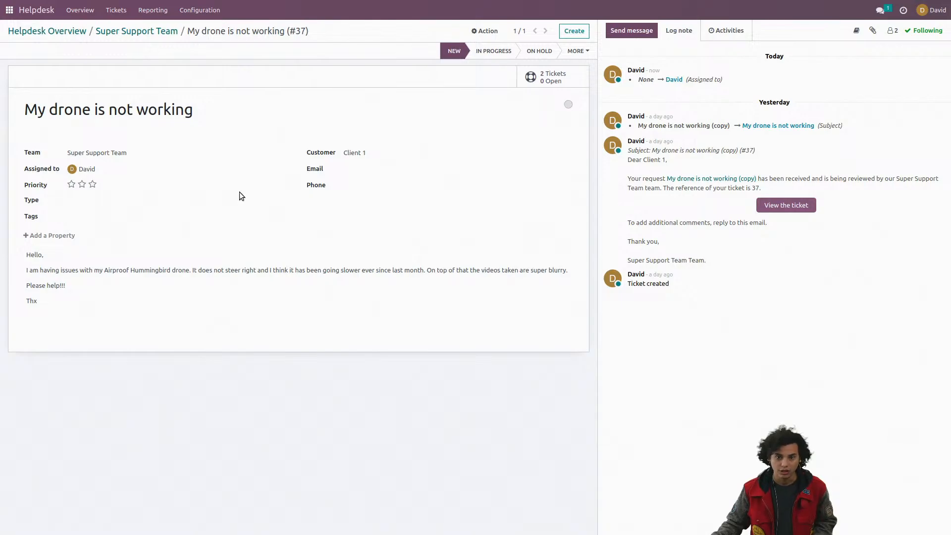
Step: Use the table template from the Templates knowledge article as the ticket's description
left_click(856, 32)
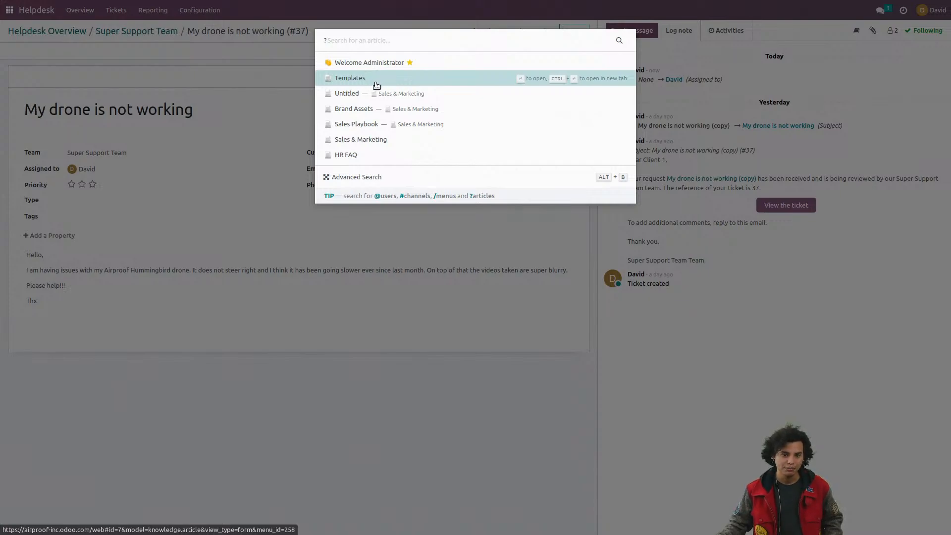
left_click(376, 85)
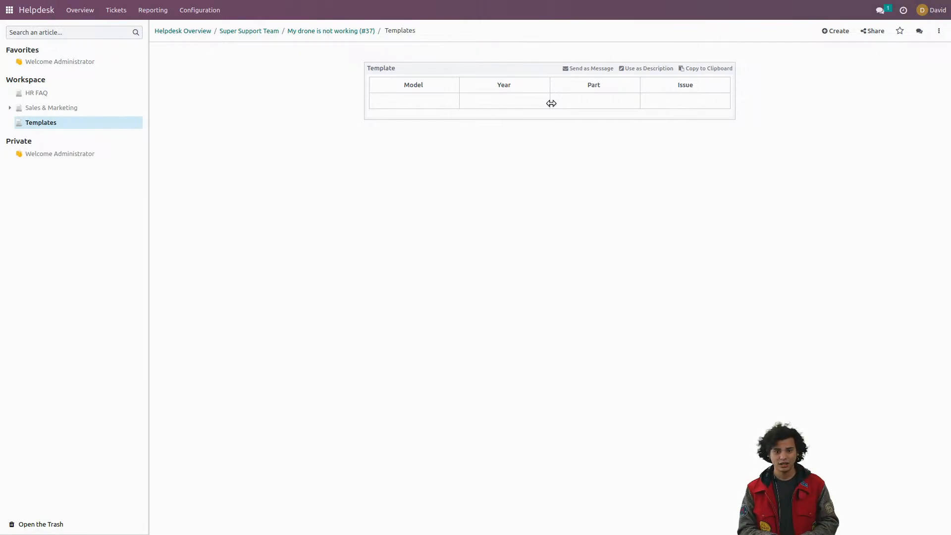
left_click(638, 69)
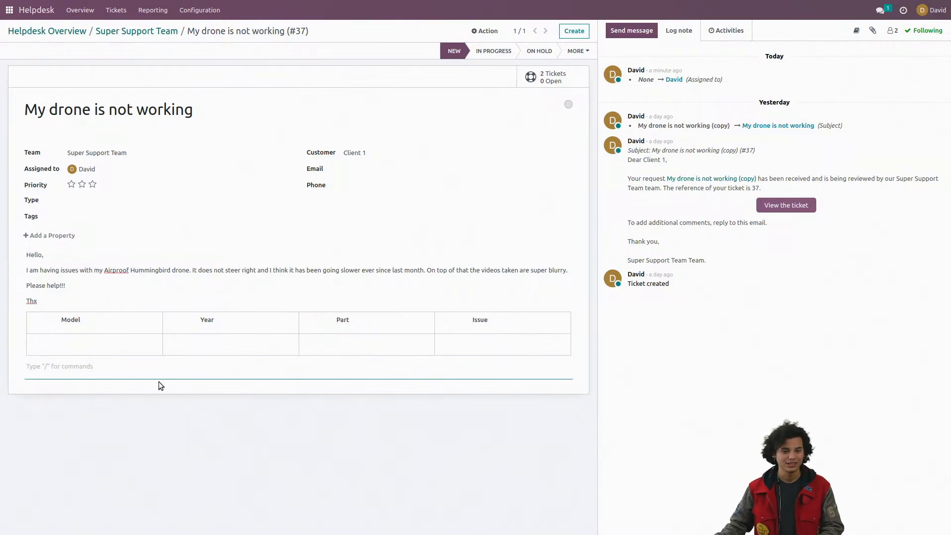
Step: Fill the table's first empty row with model Airproof Hummingbird, year 2018, part Motor and issue Too weak
left_click(127, 349)
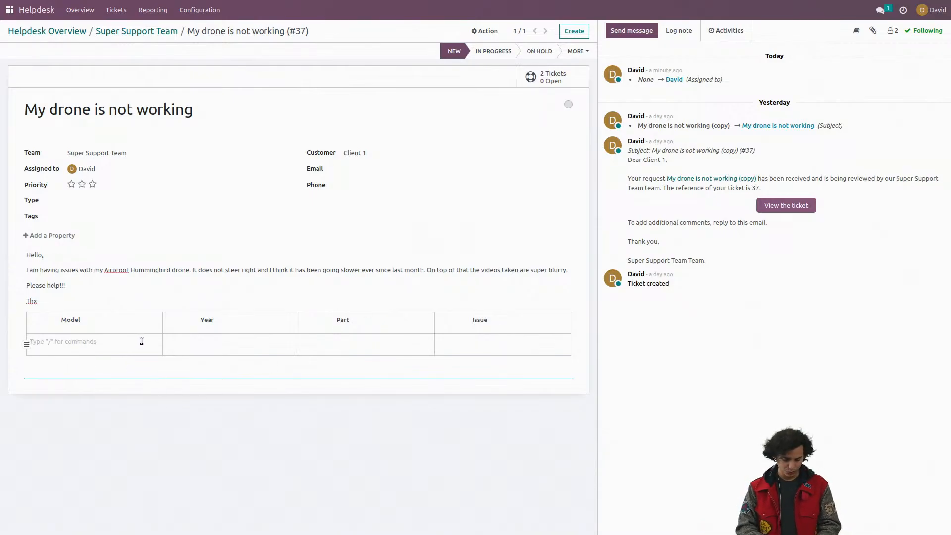
type("Airproof")
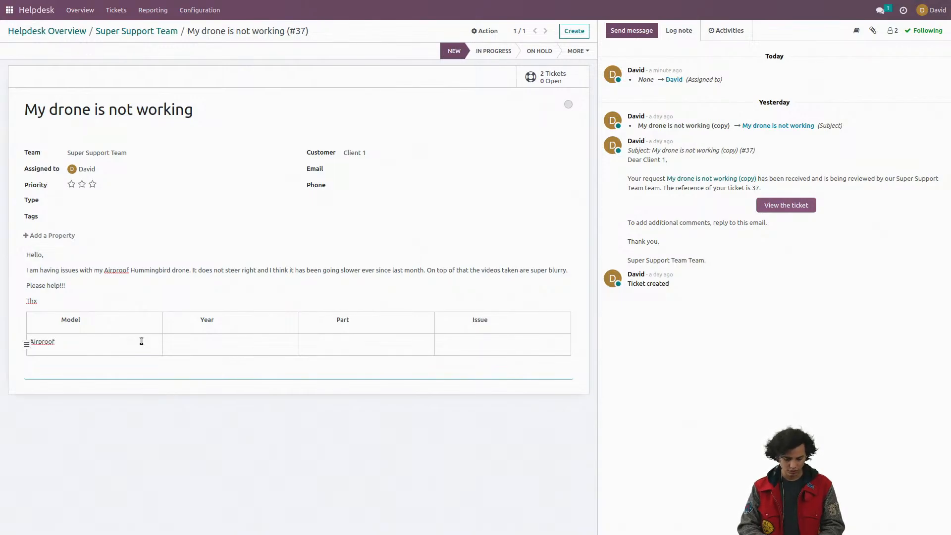
type(" Hum")
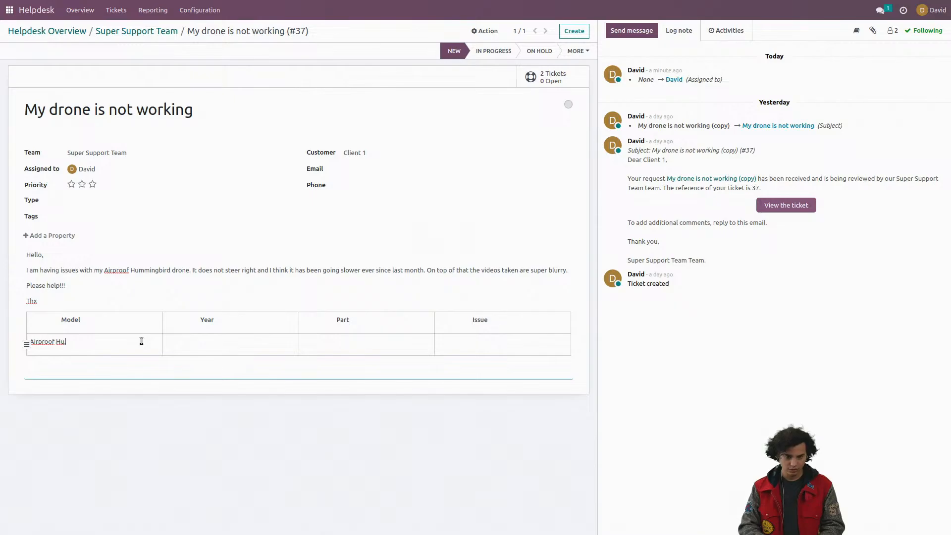
type("mmingbird")
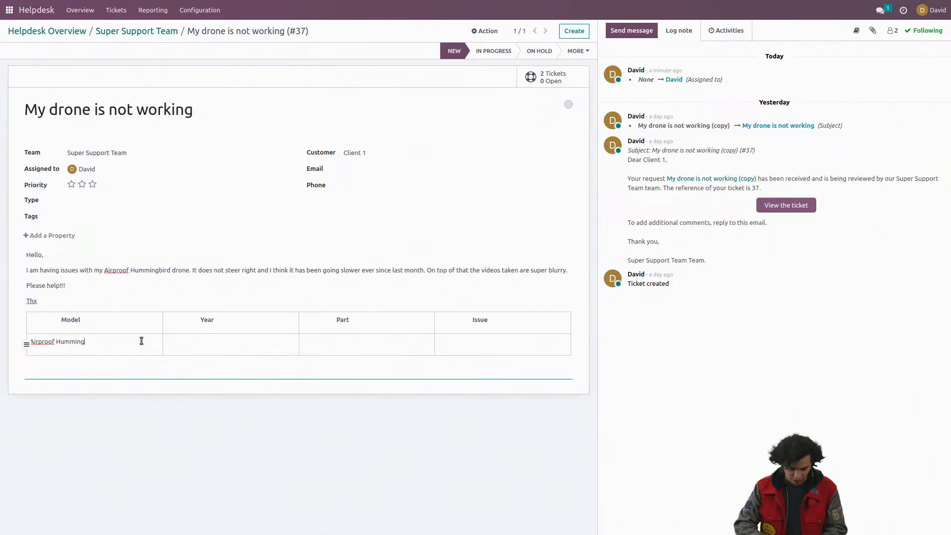
left_click(245, 344)
type("2018")
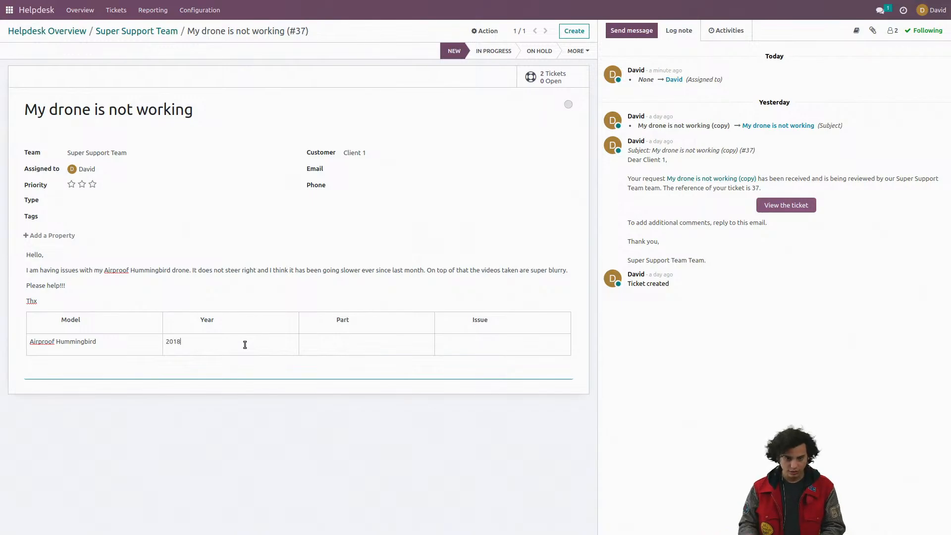
left_click(371, 346)
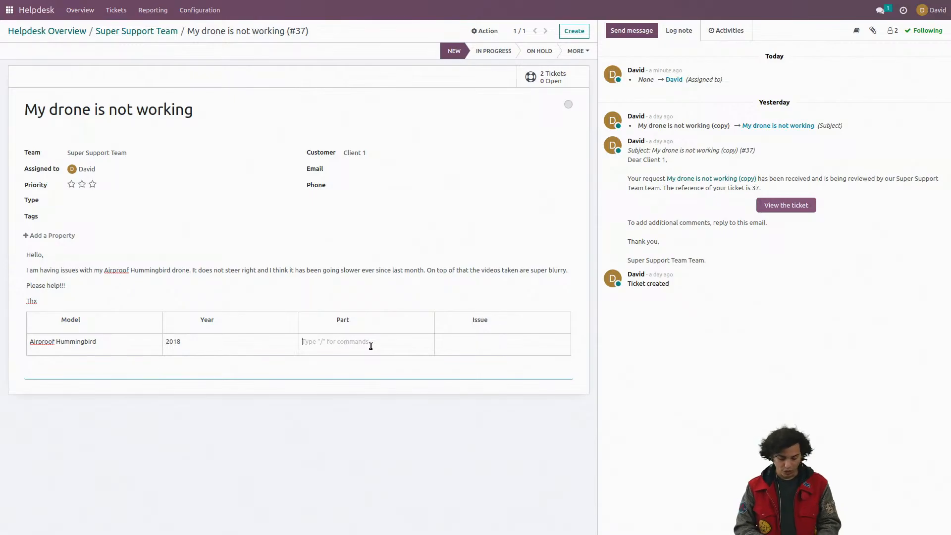
type("Motor")
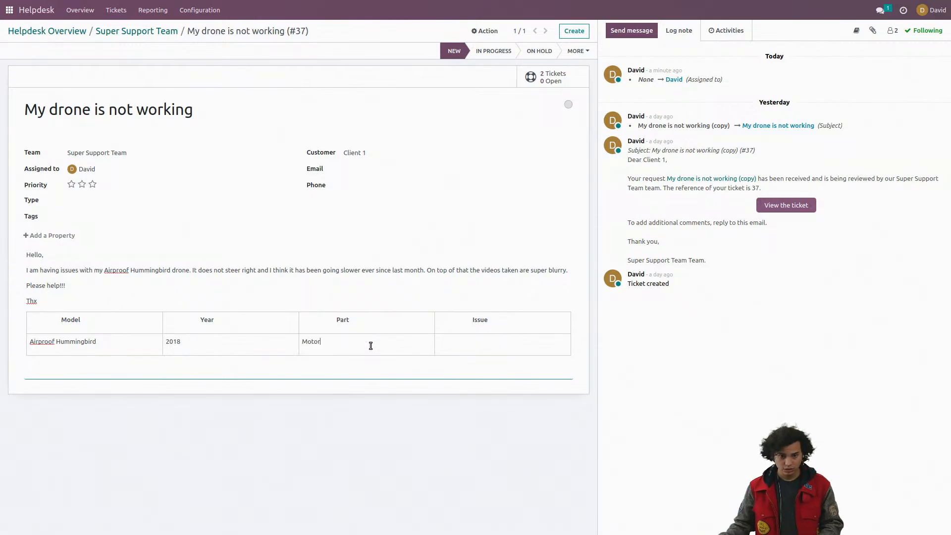
left_click(469, 346)
type("Too weak")
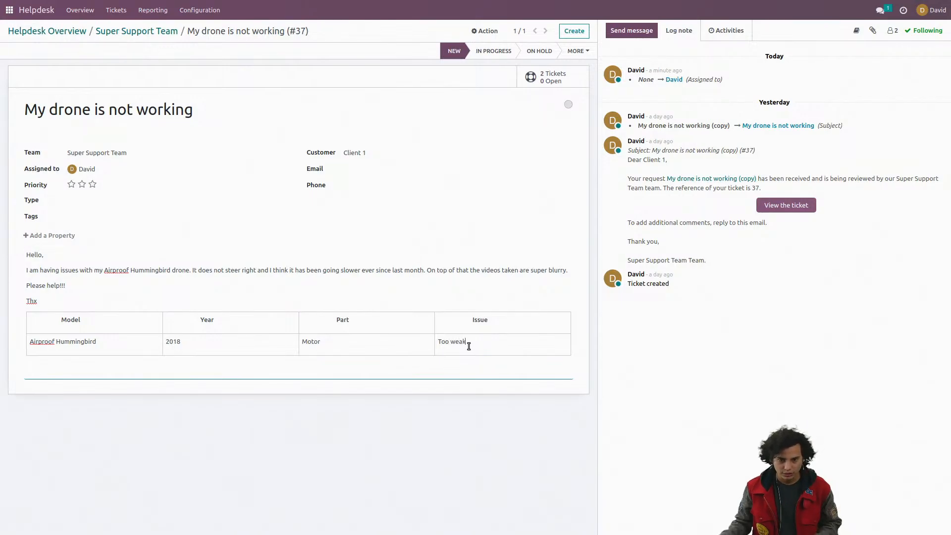
Step: Add two empty rows below the Airproof Hummingbird row of the description table
left_click(28, 345)
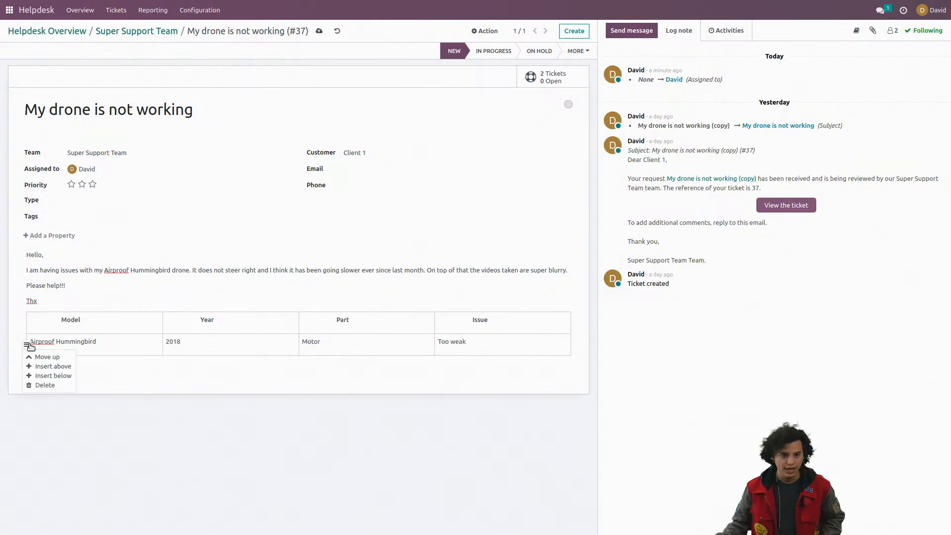
left_click(52, 375)
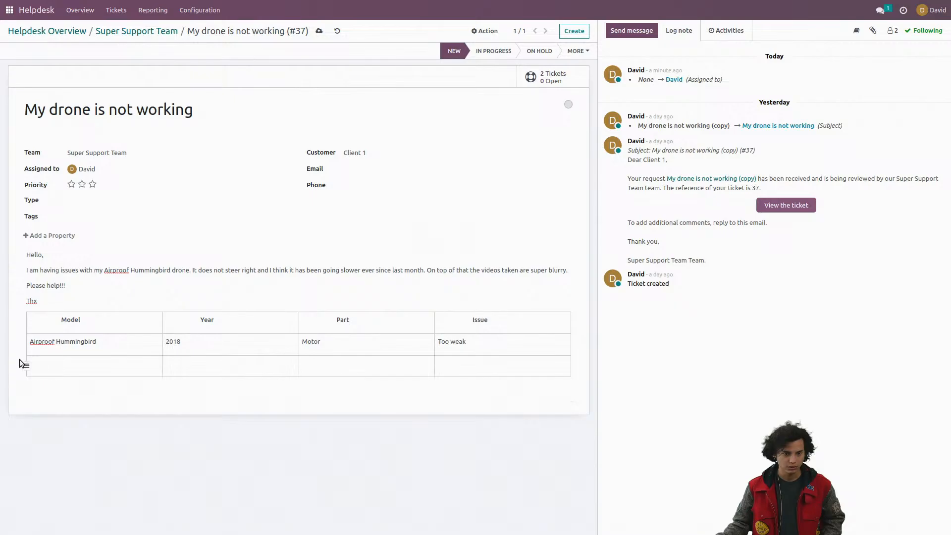
left_click(23, 365)
left_click(49, 400)
left_click(194, 363)
type("945909")
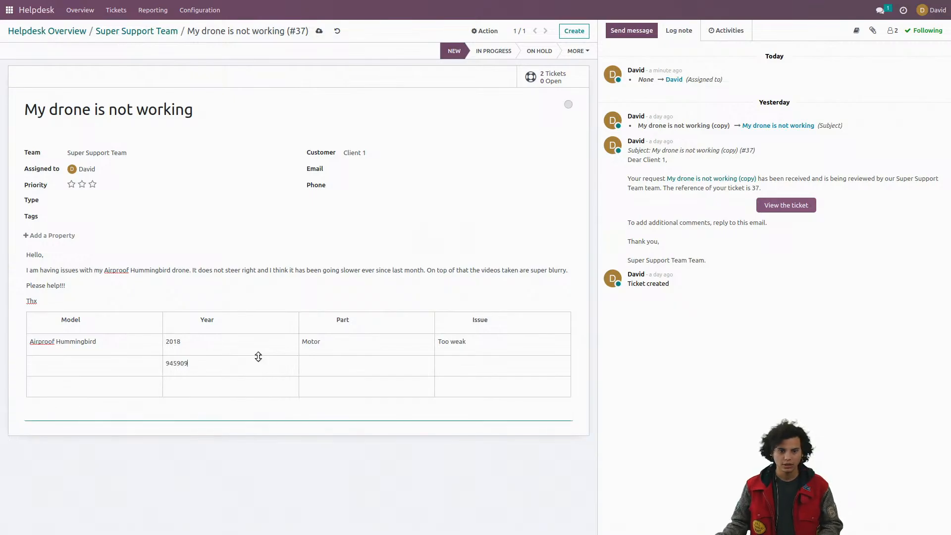
key("BackSpace")
key("BackSpace")
key("BackSpace")
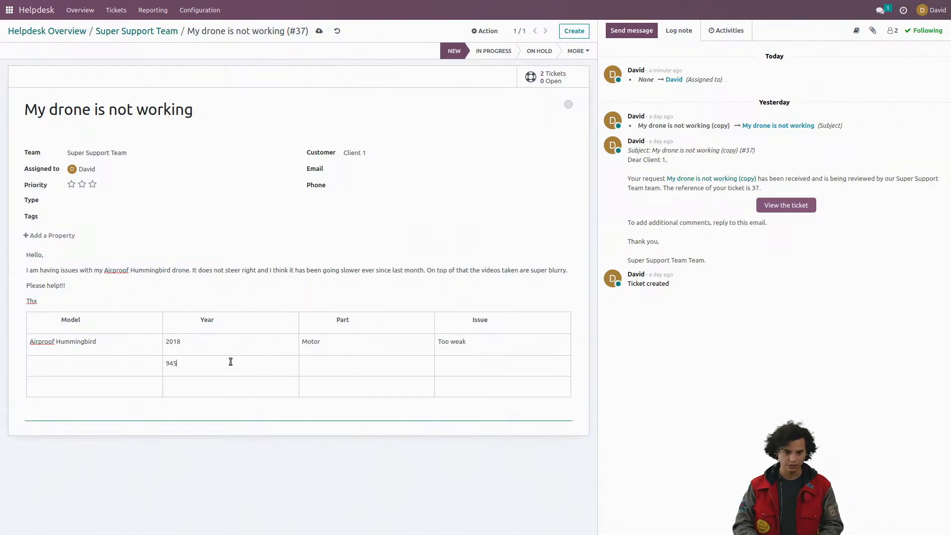
key("BackSpace")
key("BackSpace")
key("BackSpace")
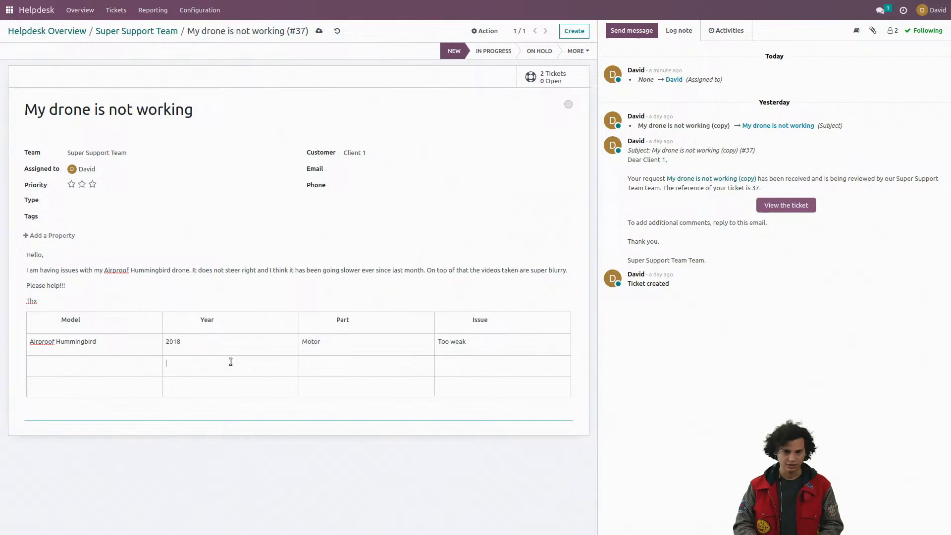
Step: Enter Wings as the part and Unstable as the issue in the row below Motor
left_click(394, 357)
type("Wings")
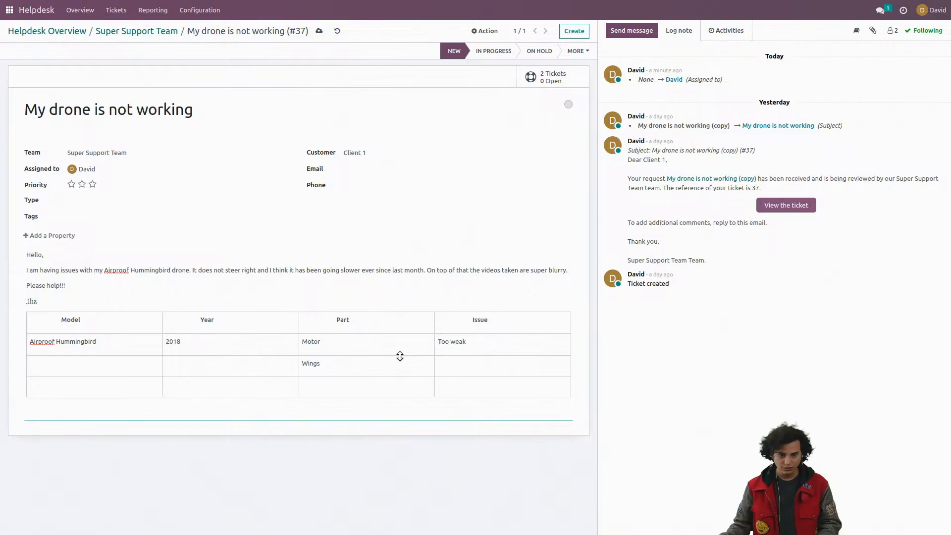
left_click(485, 365)
type("Uns")
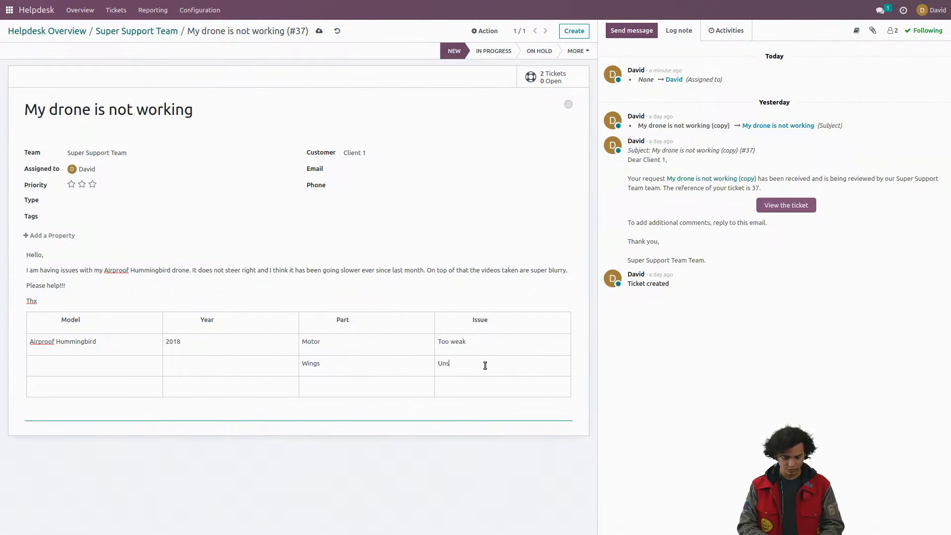
type("table")
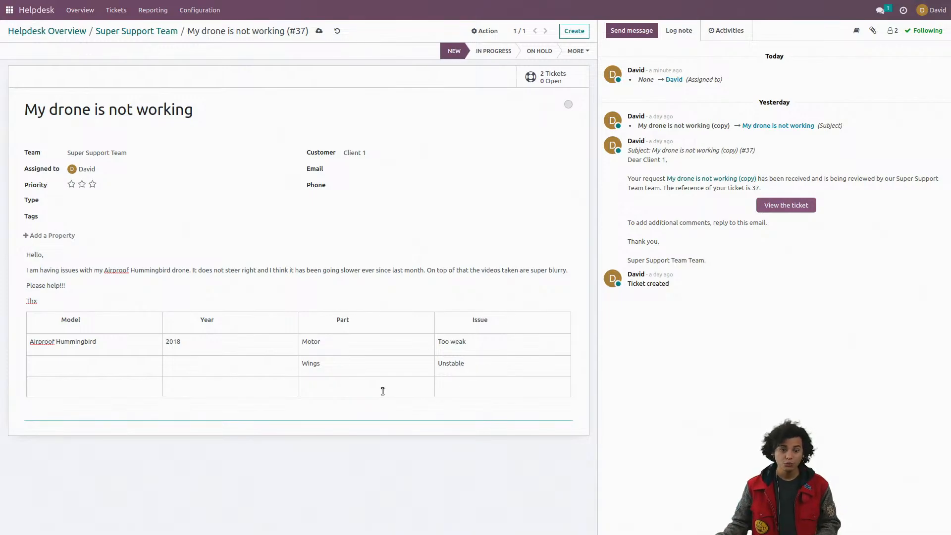
Step: Enter Camera as the part and Too blurry as the issue in the table's last row
left_click(383, 390)
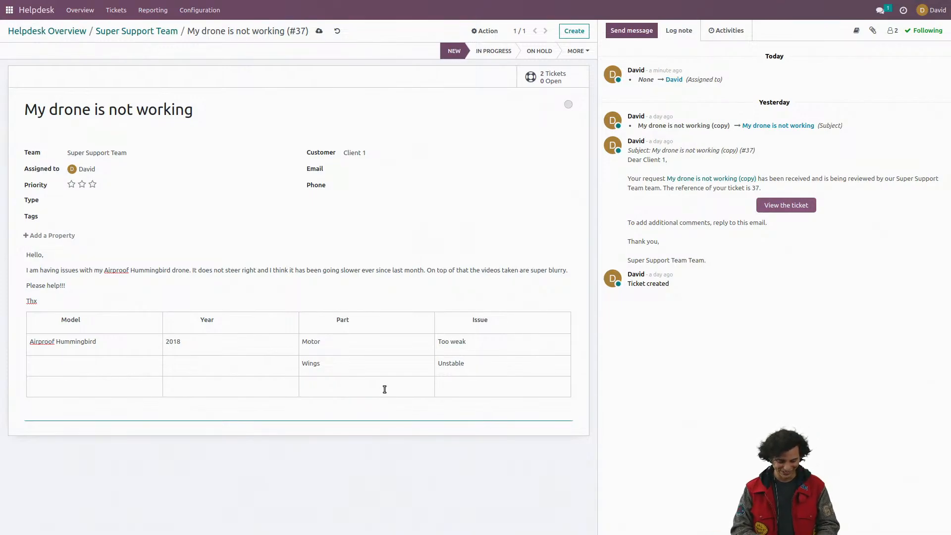
type("Camera")
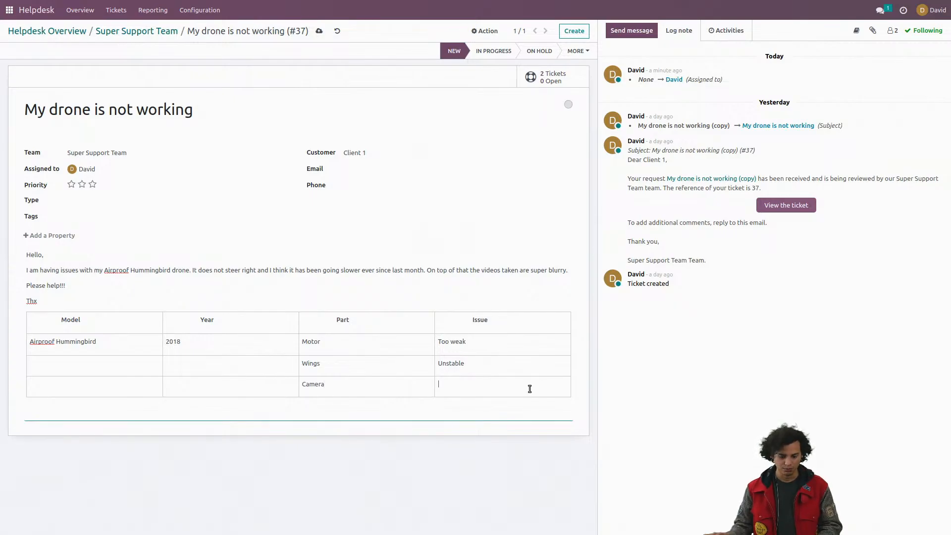
left_click(530, 389)
type("Too bri")
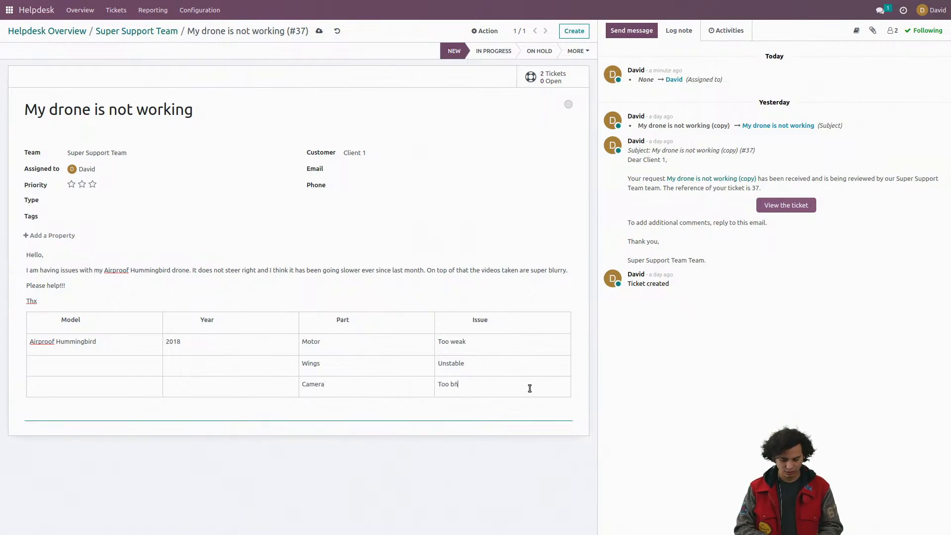
key("BackSpace")
key("BackSpace")
type("lurry")
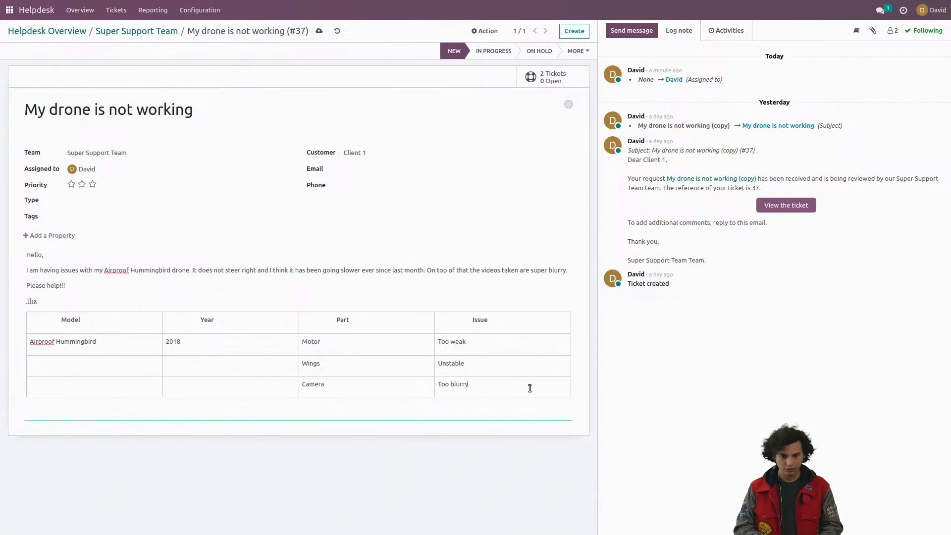
left_click(328, 240)
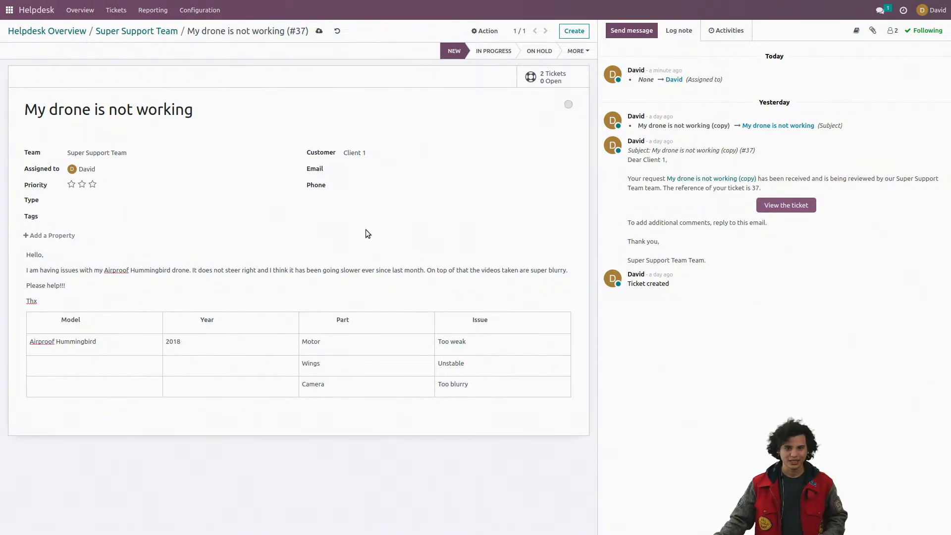
left_click(319, 33)
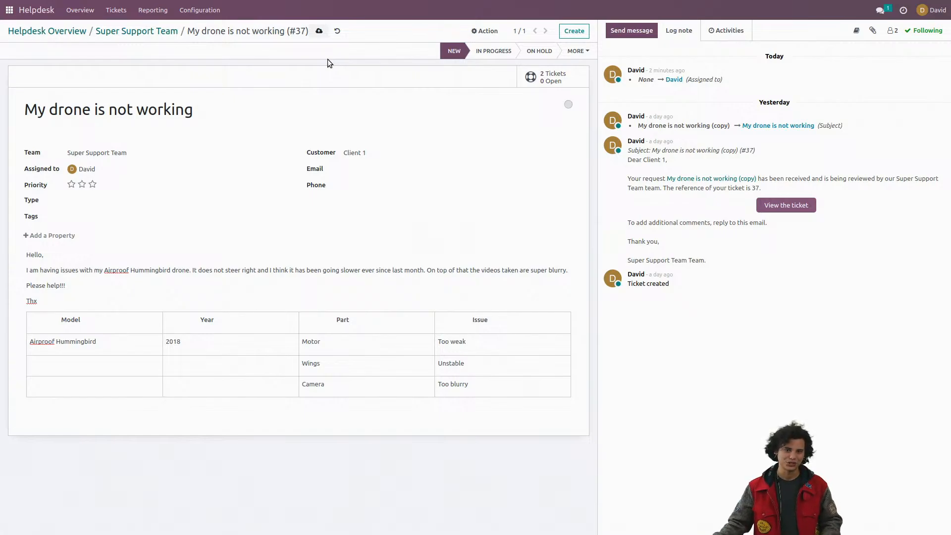
Step: Convert the ticket to a task in the R&D Feedback project at the Consideration stage and return to the original ticket
left_click(477, 30)
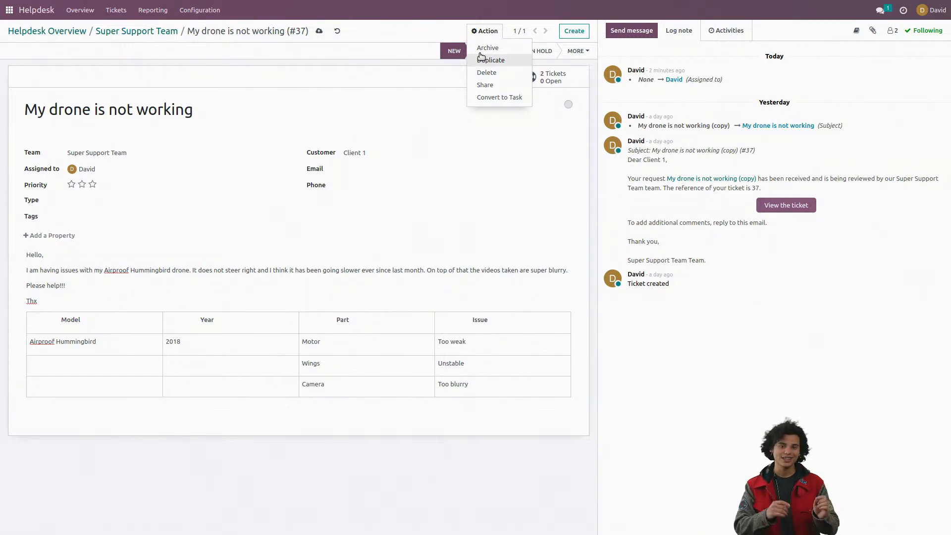
left_click(500, 94)
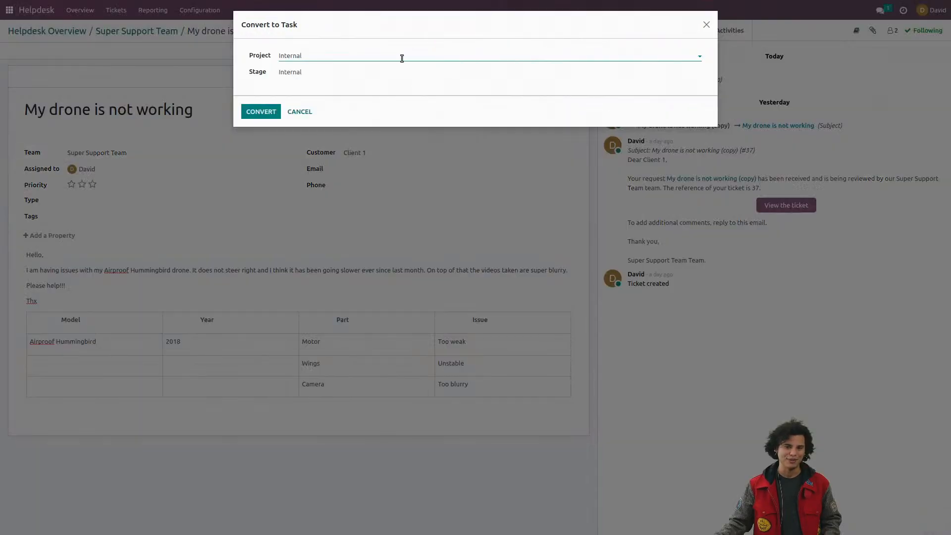
left_click(410, 55)
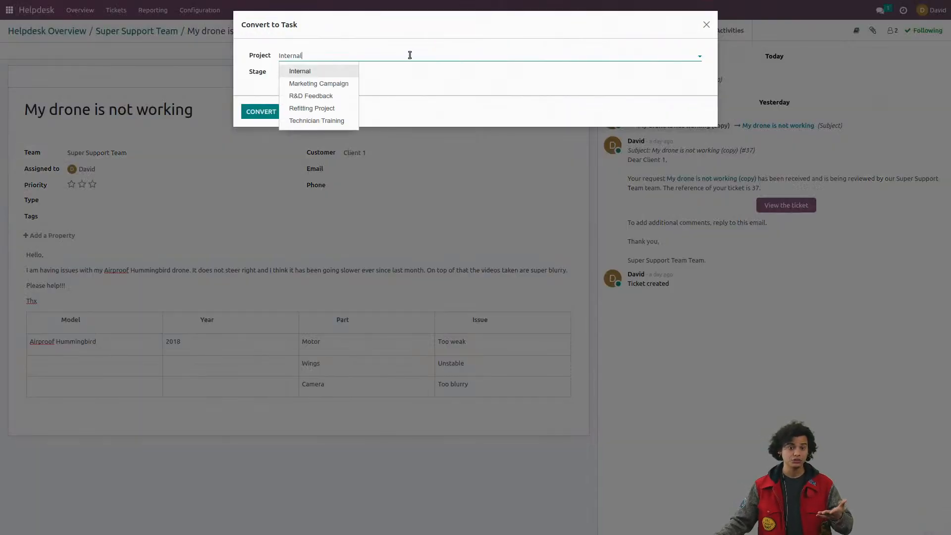
left_click(318, 97)
left_click(320, 74)
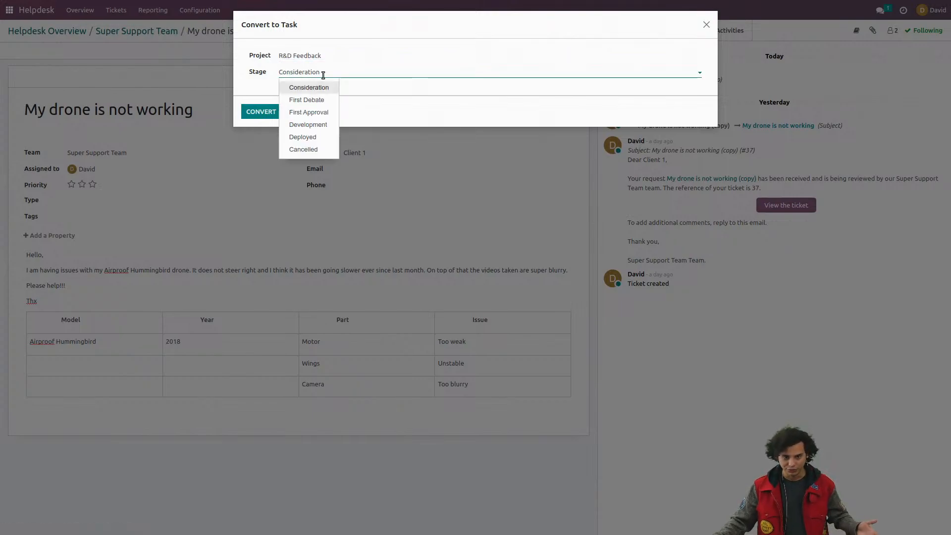
left_click(254, 111)
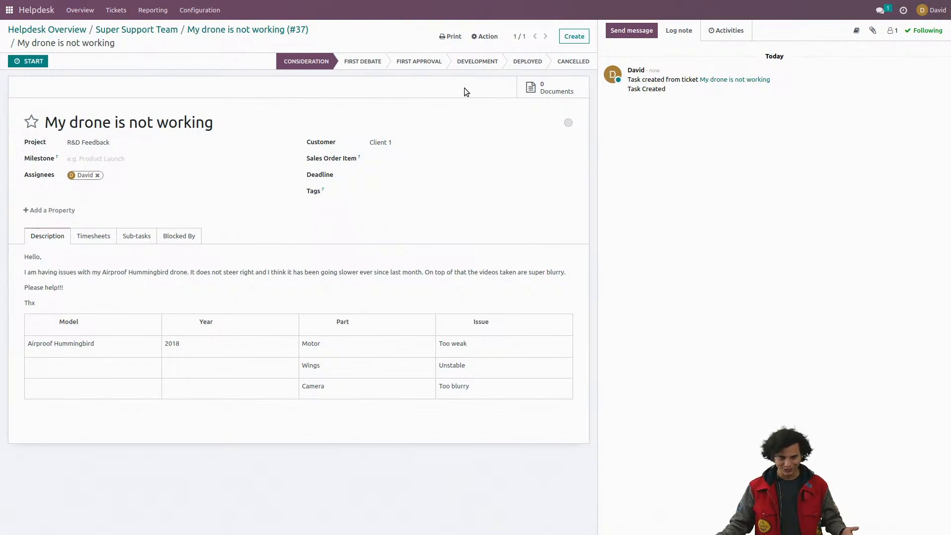
left_click(251, 32)
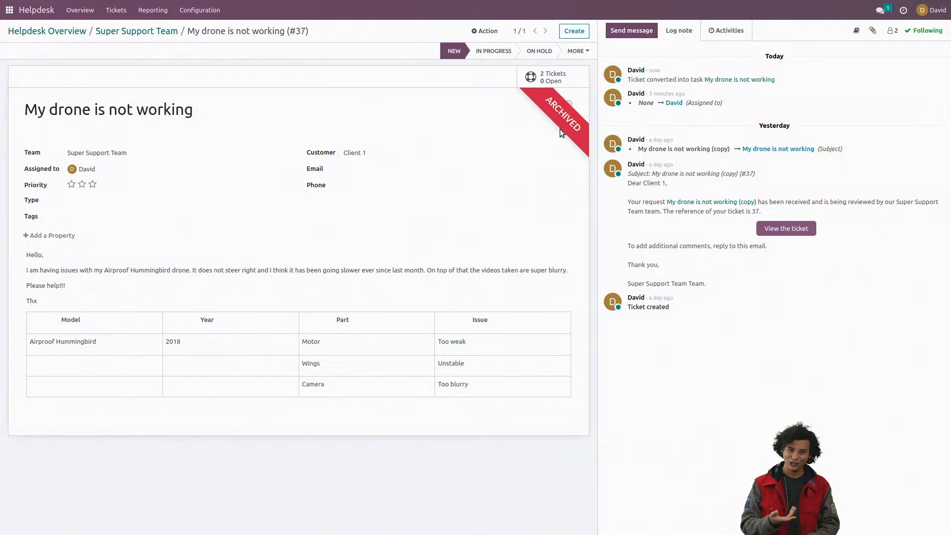
left_click(486, 29)
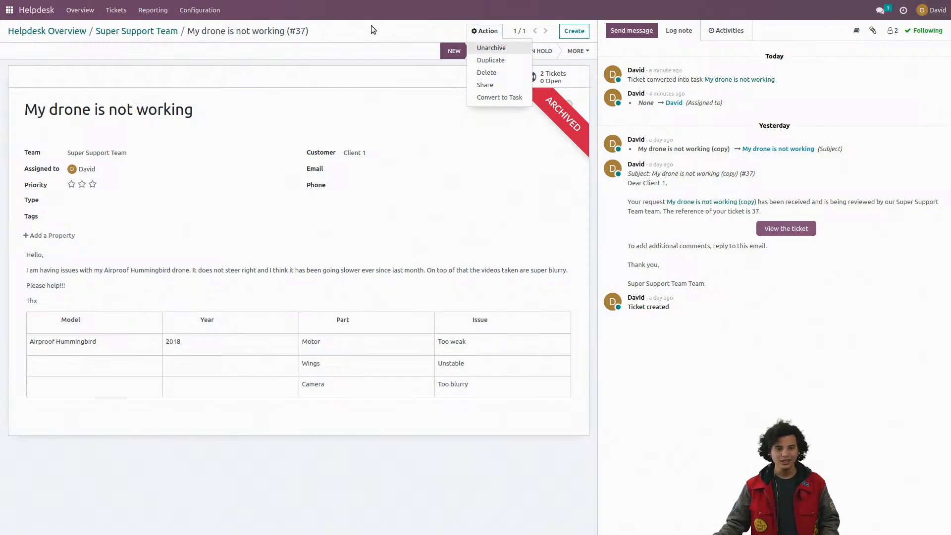
left_click(347, 40)
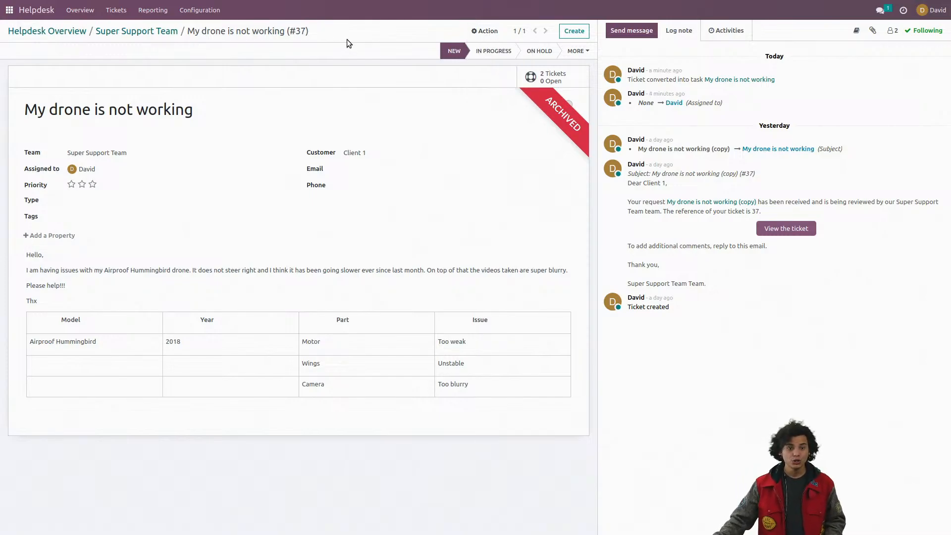
Step: Switch to the Calendar app and create a meeting named Feedback on Thursday, February 2, from 17:00 to 18:00
left_click(9, 15)
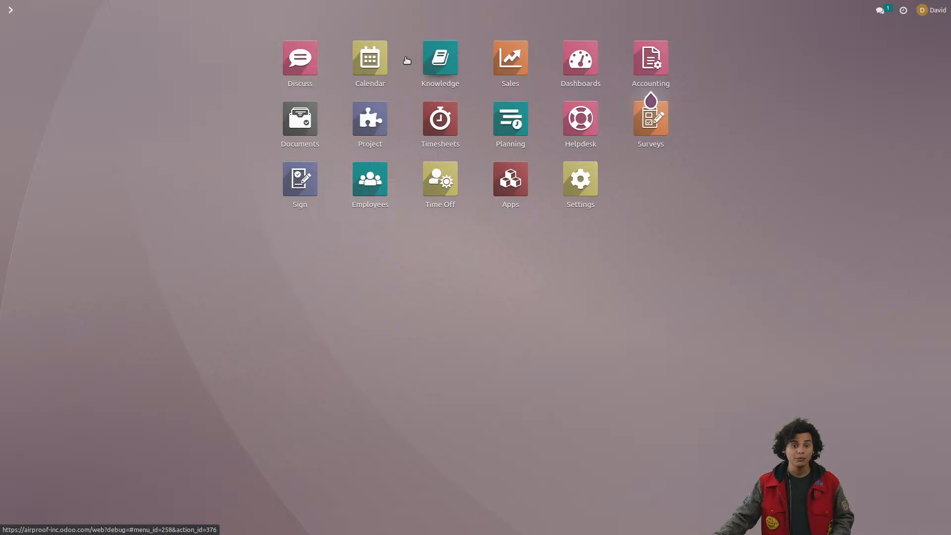
left_click(391, 75)
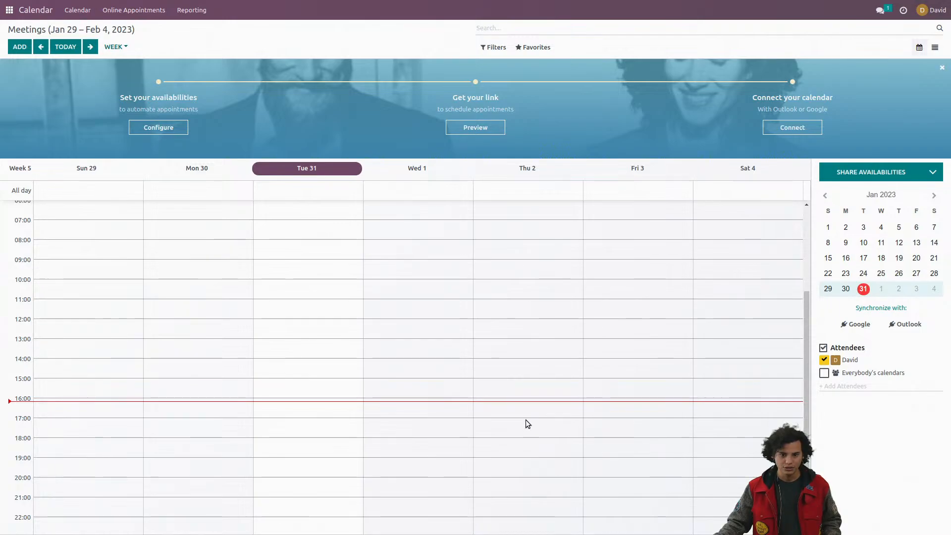
mouse_move(528, 424)
left_mouse_down()
mouse_move(524, 434)
mouse_move(535, 440)
left_mouse_up()
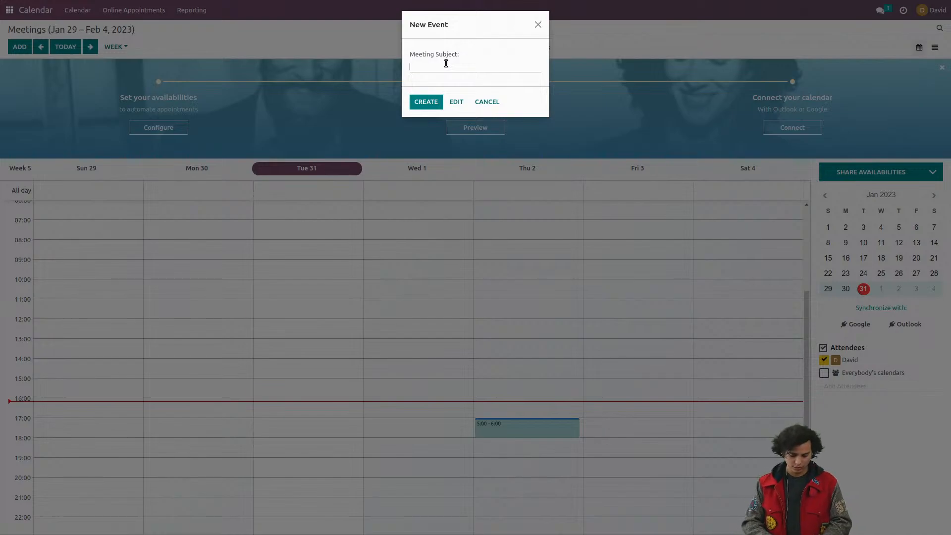
type("Feedback")
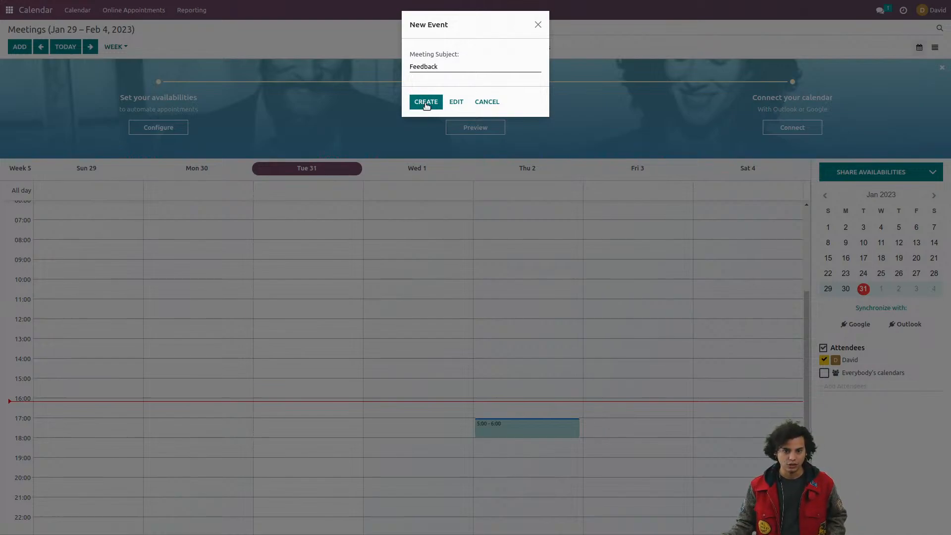
left_click(425, 104)
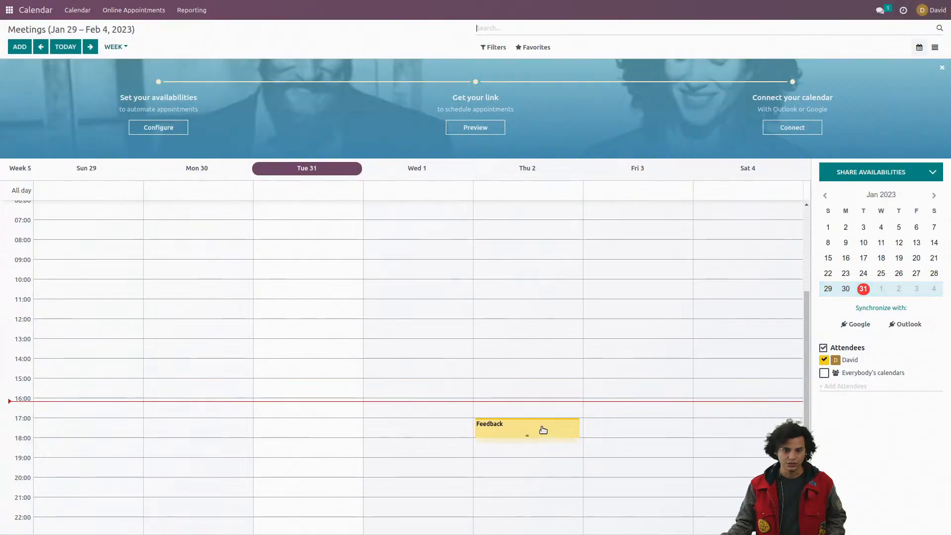
Step: Add a second attendee and an Odoo video meeting link to the Feedback event and save it
left_click(544, 430)
left_click(601, 470)
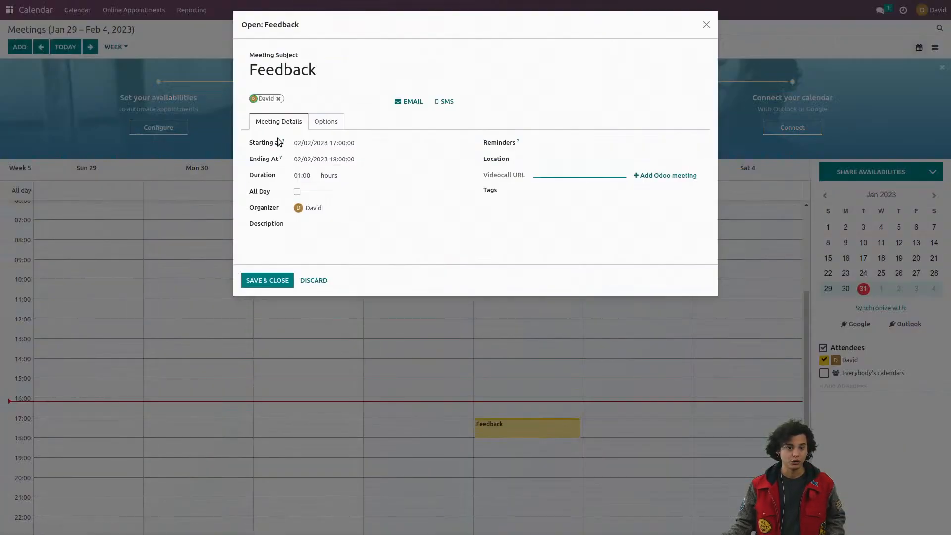
left_click(319, 98)
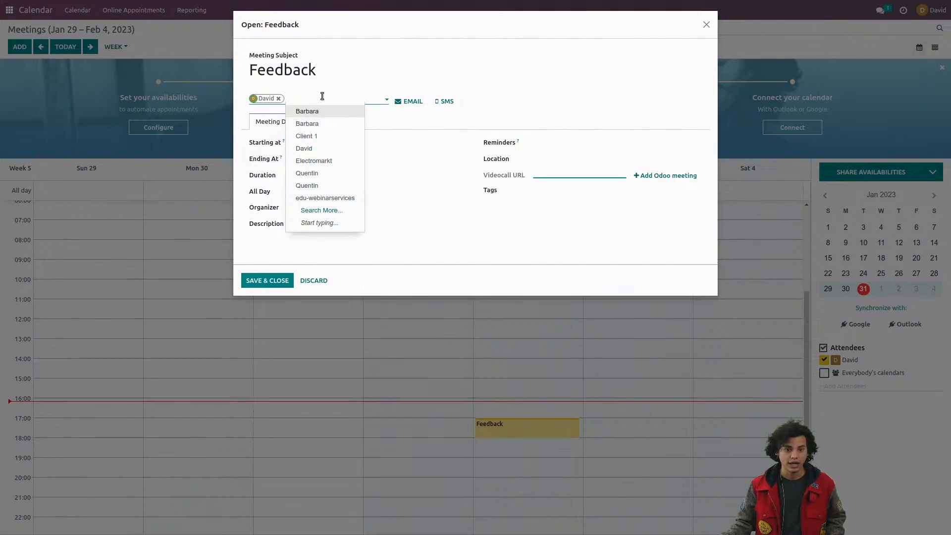
left_click(330, 173)
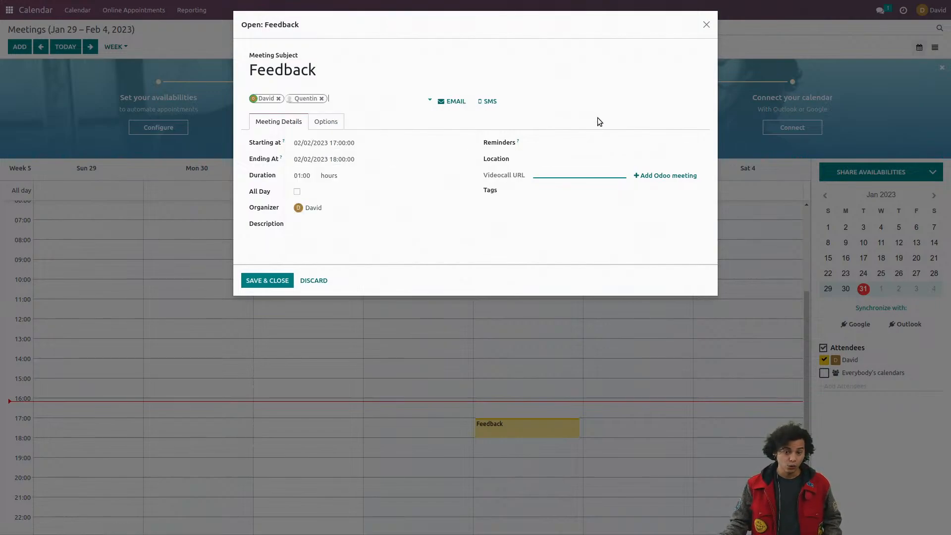
left_click(642, 176)
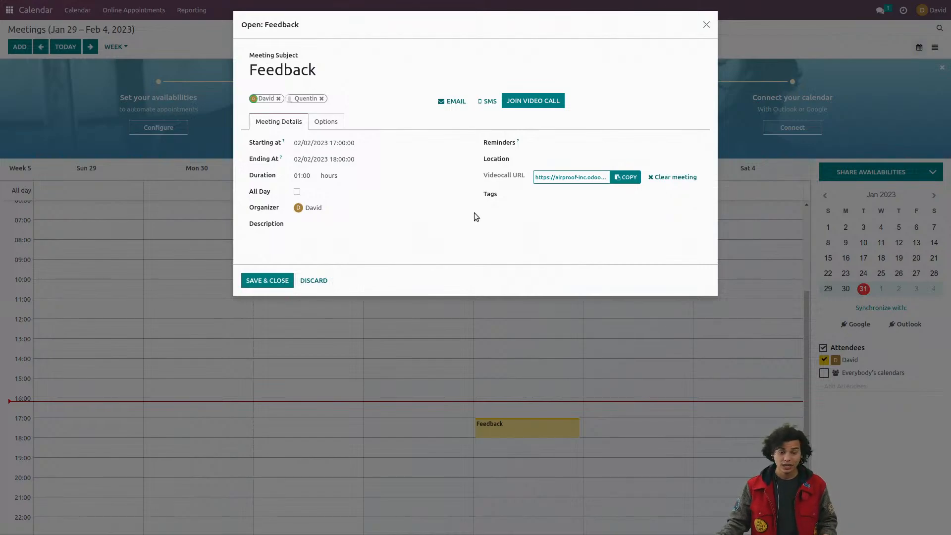
left_click(285, 282)
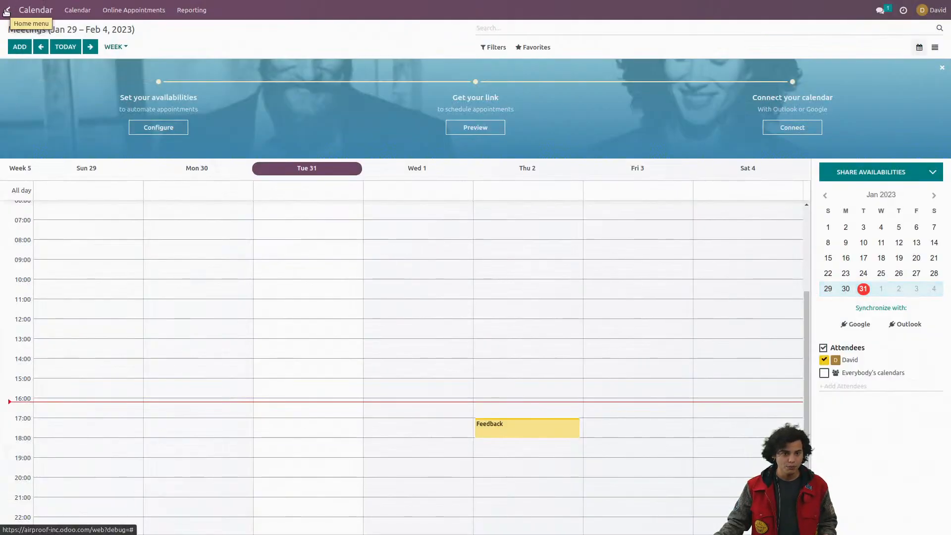
left_click(6, 12)
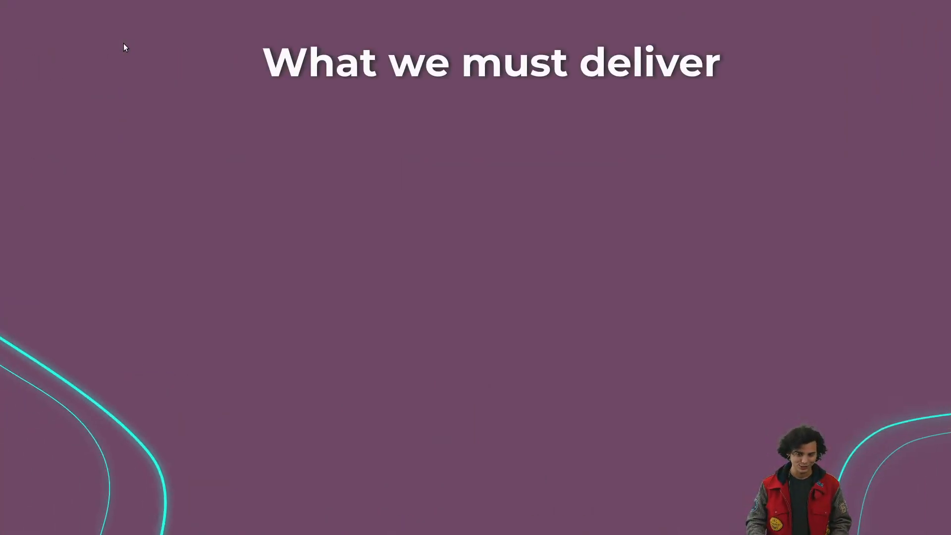
key("Right")
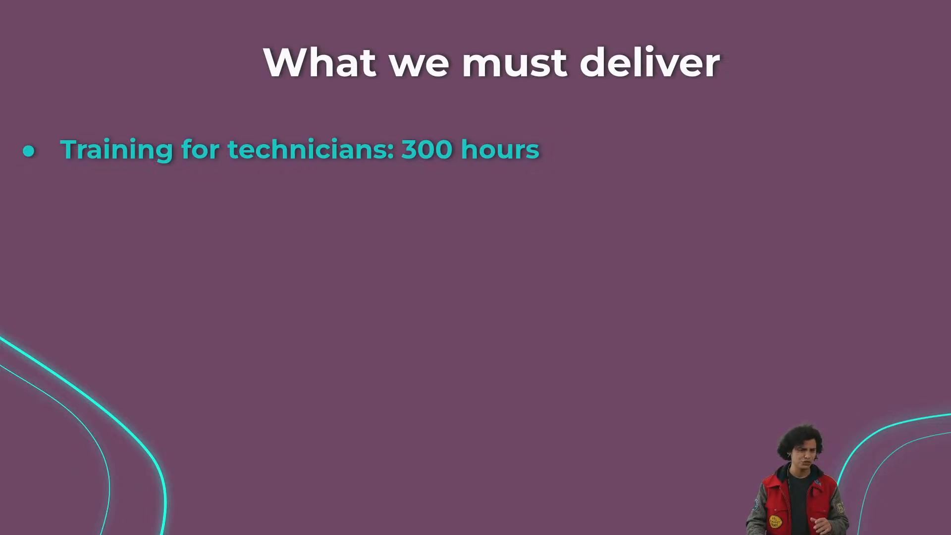
key("Right")
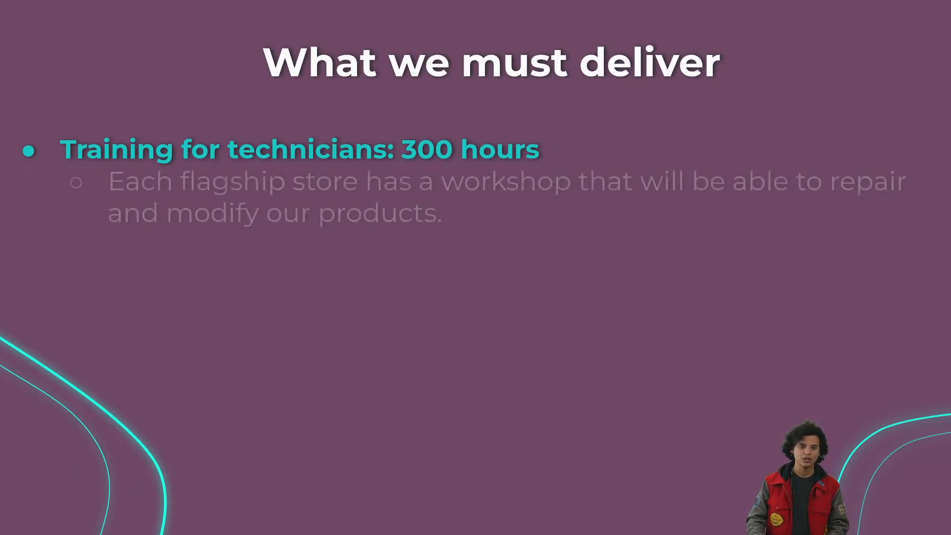
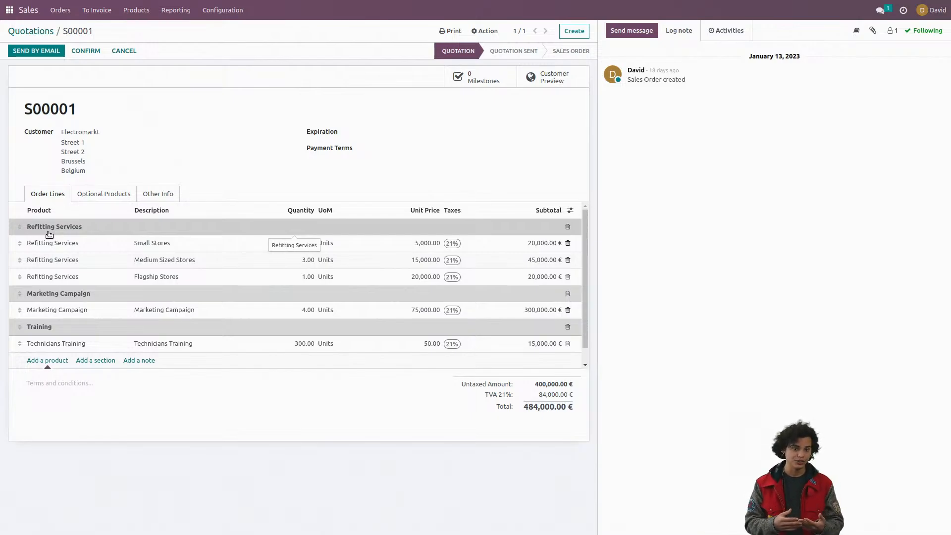
Step: Open the Technicians Training product from the quotation's order lines, review its Plan Services setting and Demo Drone role, and return to the quotation
left_click(90, 344)
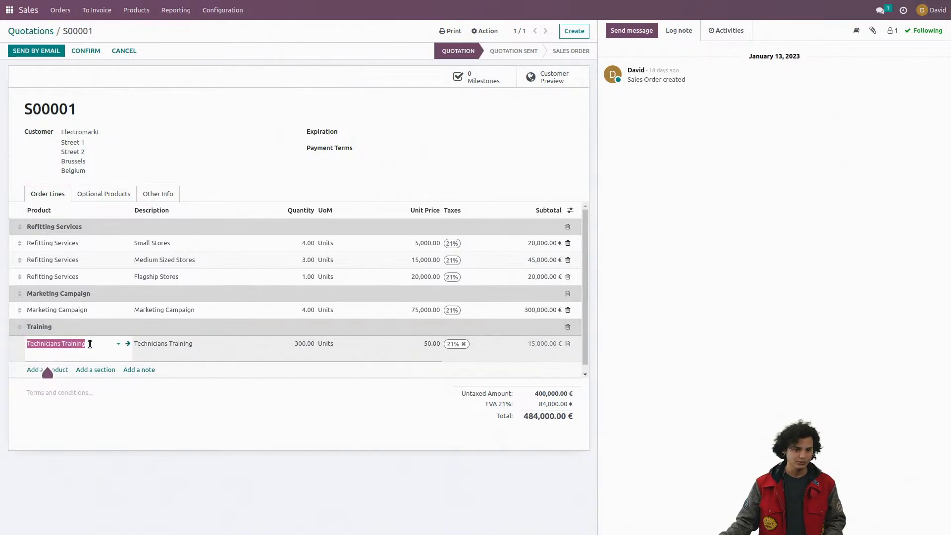
left_click(129, 344)
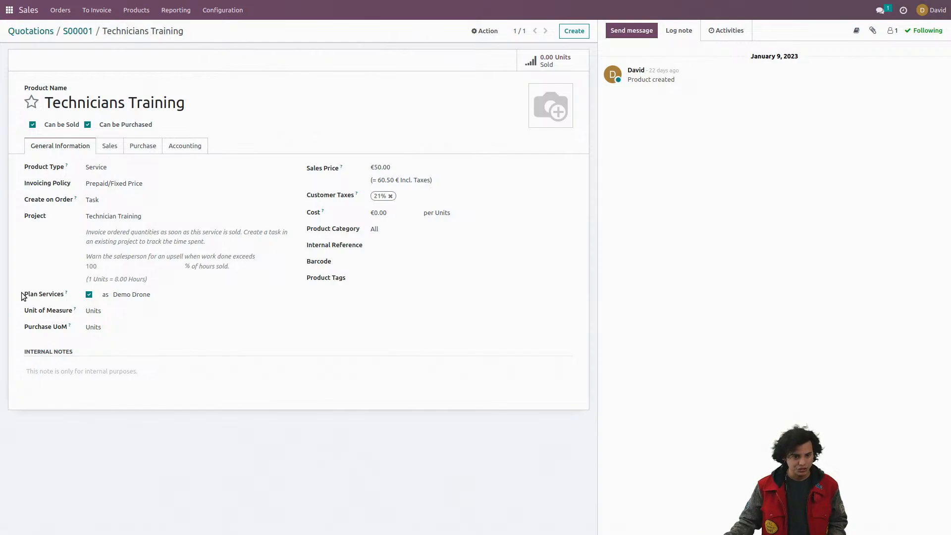
left_click_drag(24, 294, 61, 294)
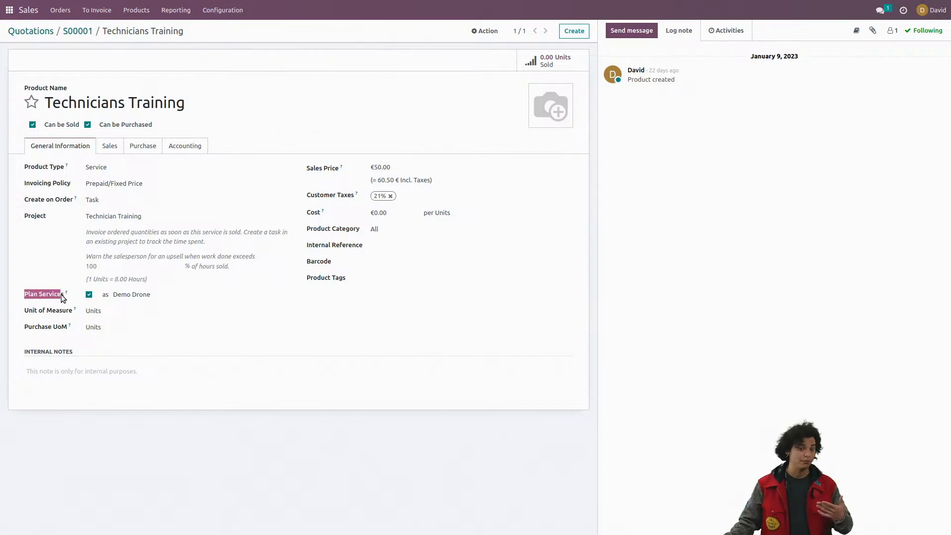
left_click(58, 270)
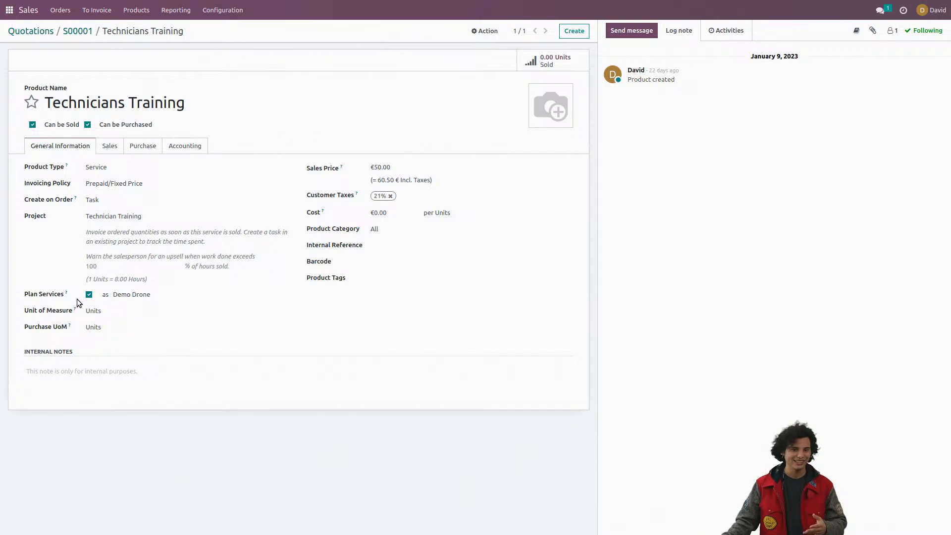
left_click(143, 295)
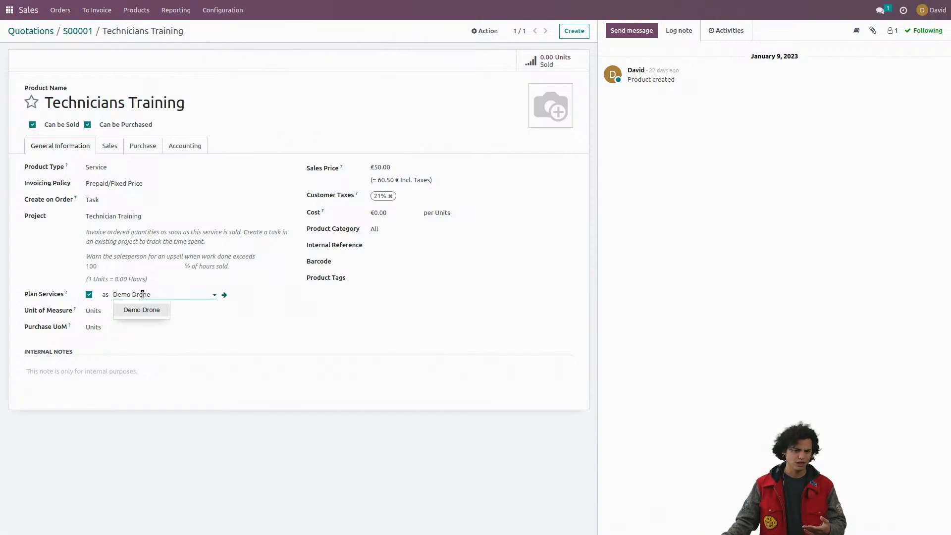
left_click(135, 310)
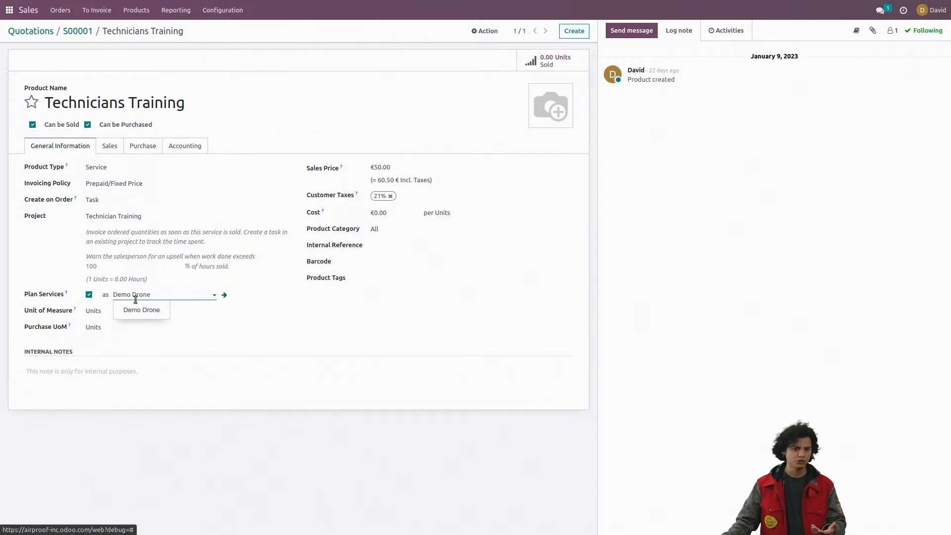
left_click(58, 258)
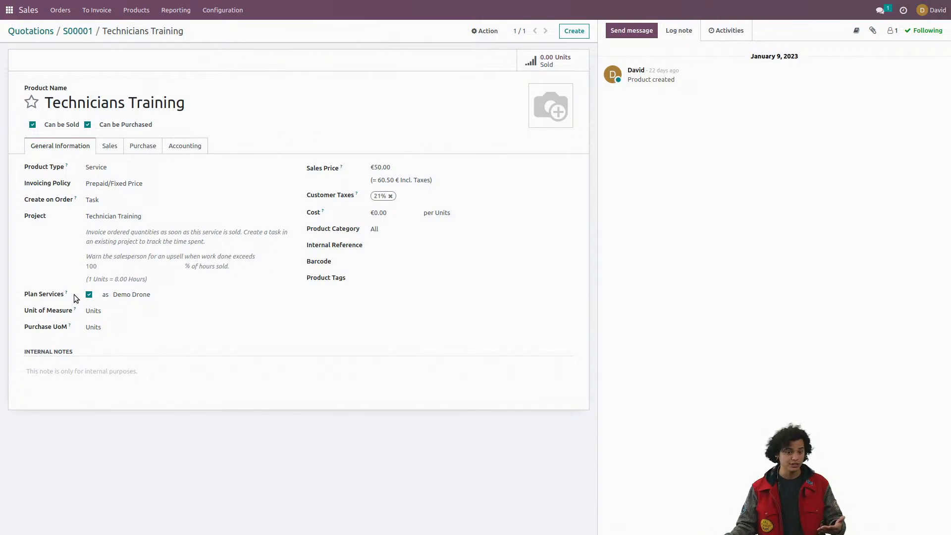
mouse_move(67, 294)
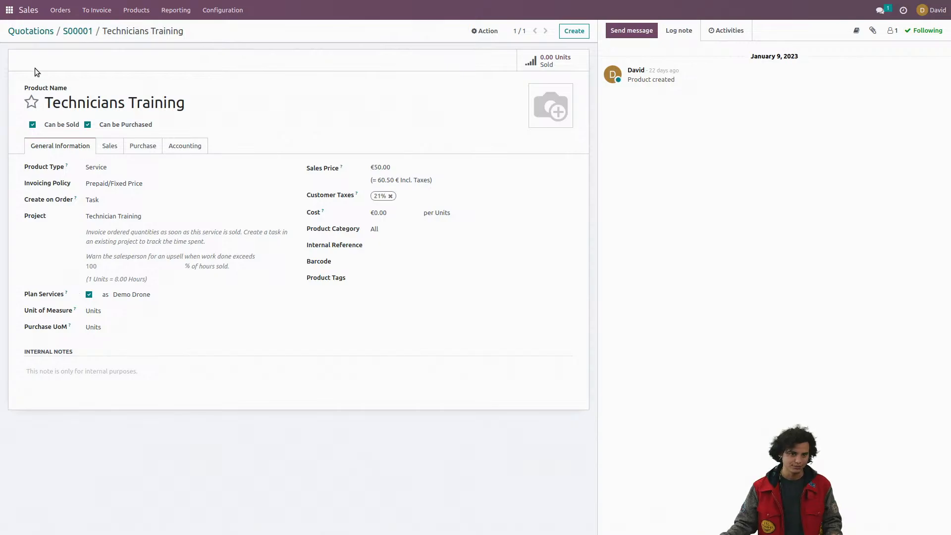
left_click(78, 31)
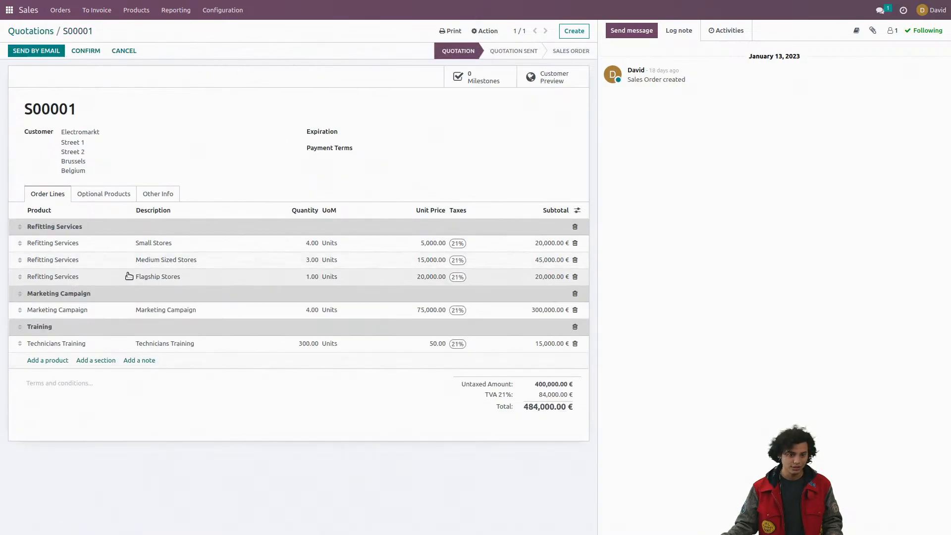
Step: Open the Marketing Campaign product from its order line, review its invoicing policy and project template, and return to the quotation
left_click(111, 313)
left_click(128, 310)
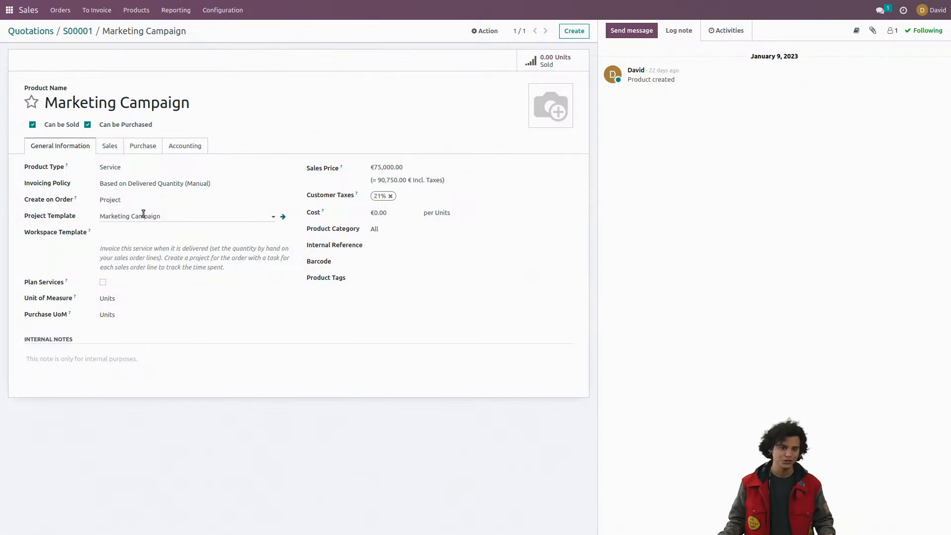
left_click(85, 32)
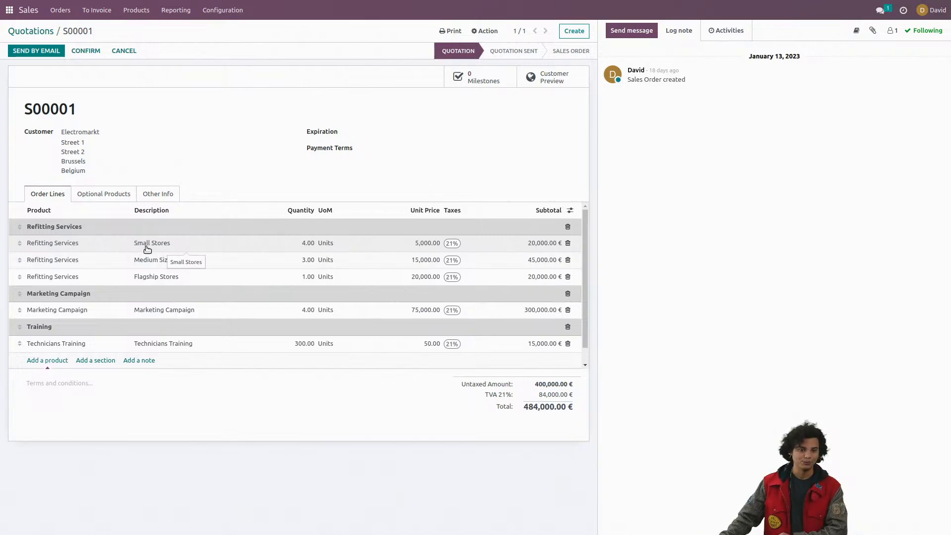
Step: Open the Refitting Services product from the Small Stores line, review its invoicing policy and project template, and return to the quotation
left_click(102, 243)
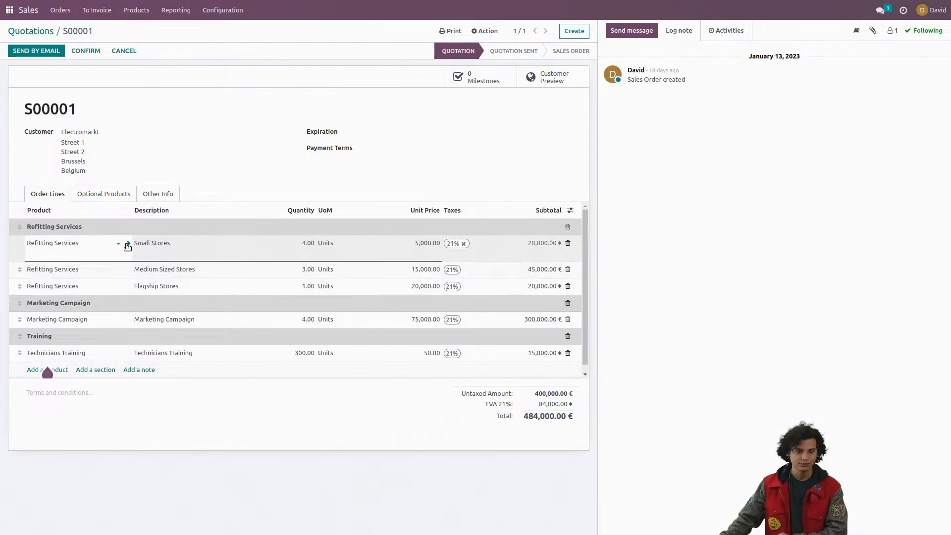
left_click(128, 243)
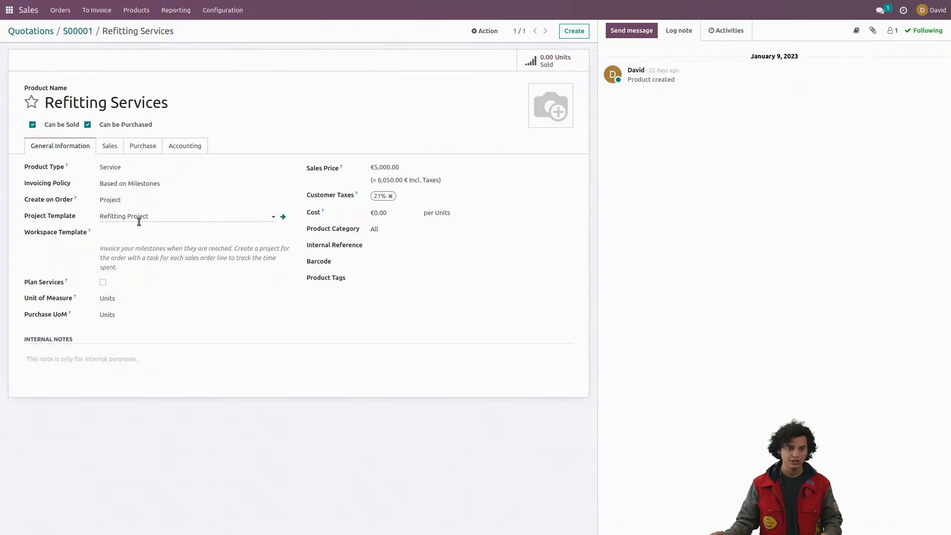
left_click(90, 33)
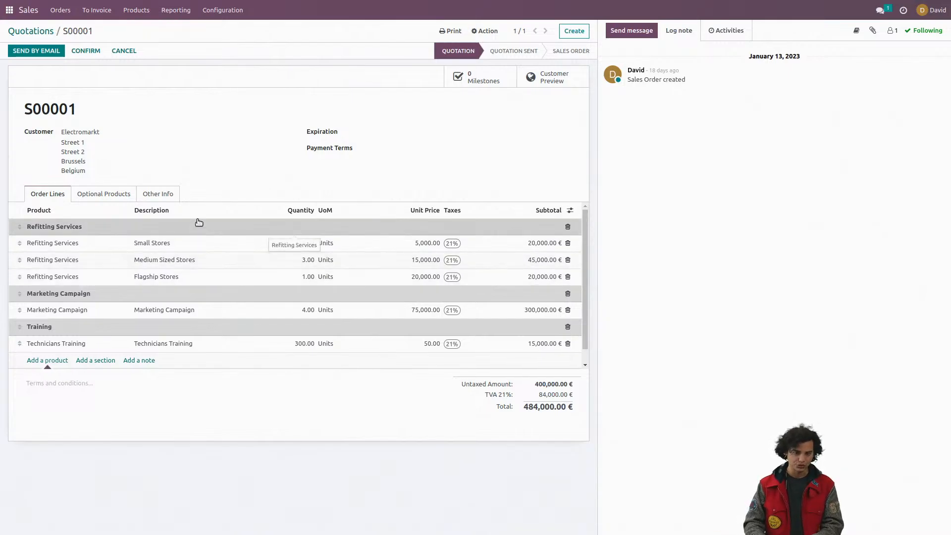
Step: Switch from the quotation to the desktop workspace showing the audience poll and live chat
key("ctrl+alt+Left")
key("ctrl+alt+Left")
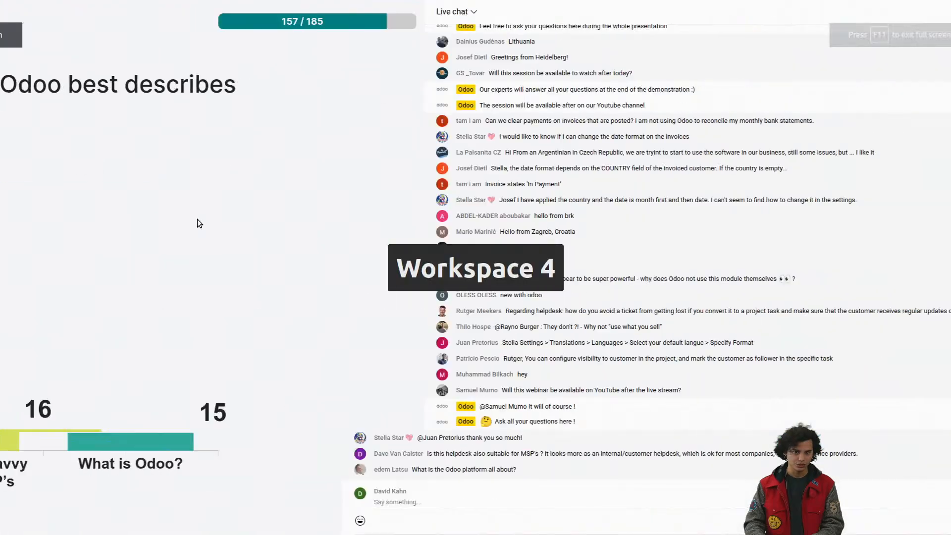
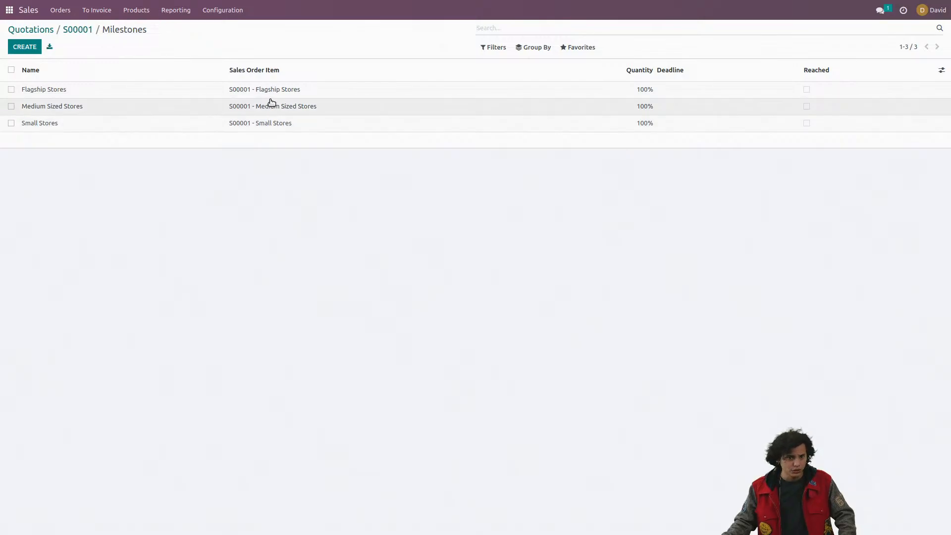
Step: From the Electromarkt sales order's hours to plan, start a new Technicians Training shift and assign it to the Drone resource
left_click(83, 30)
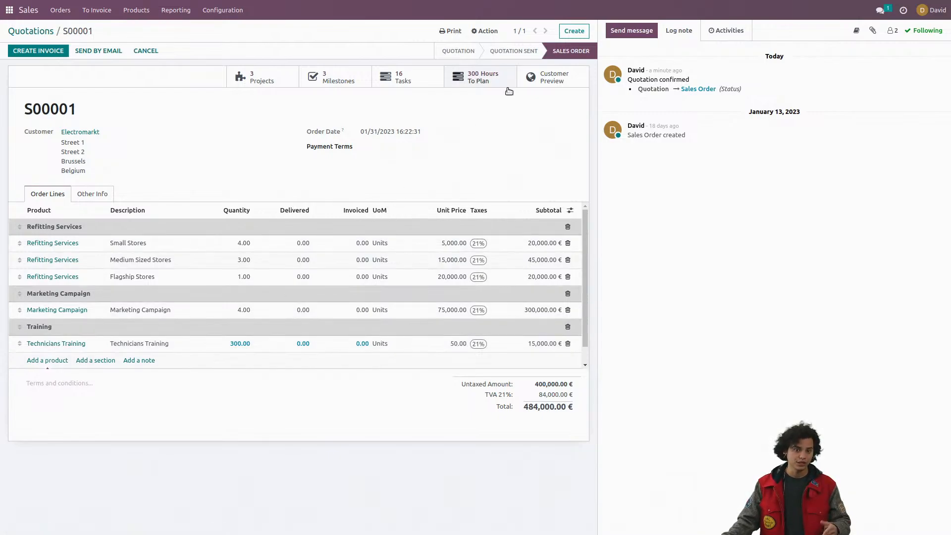
left_click(481, 82)
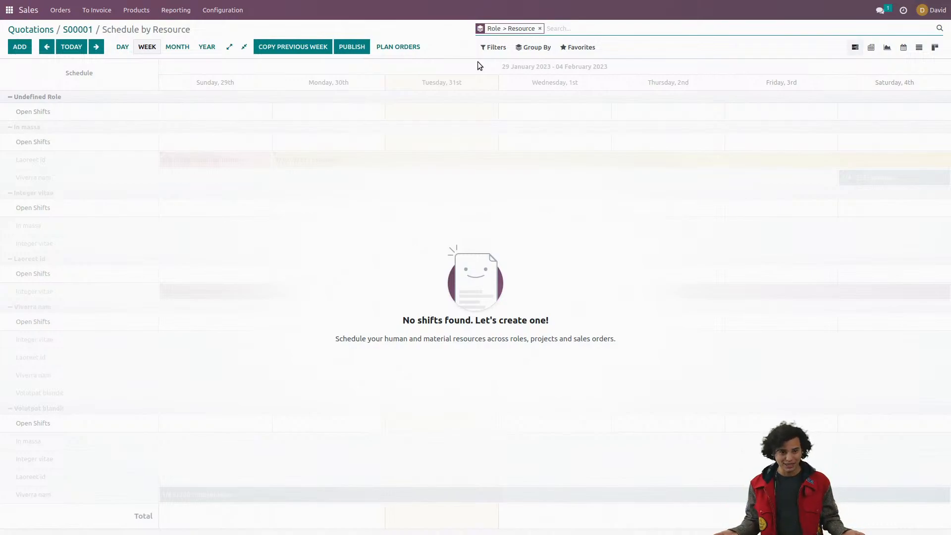
left_click(17, 50)
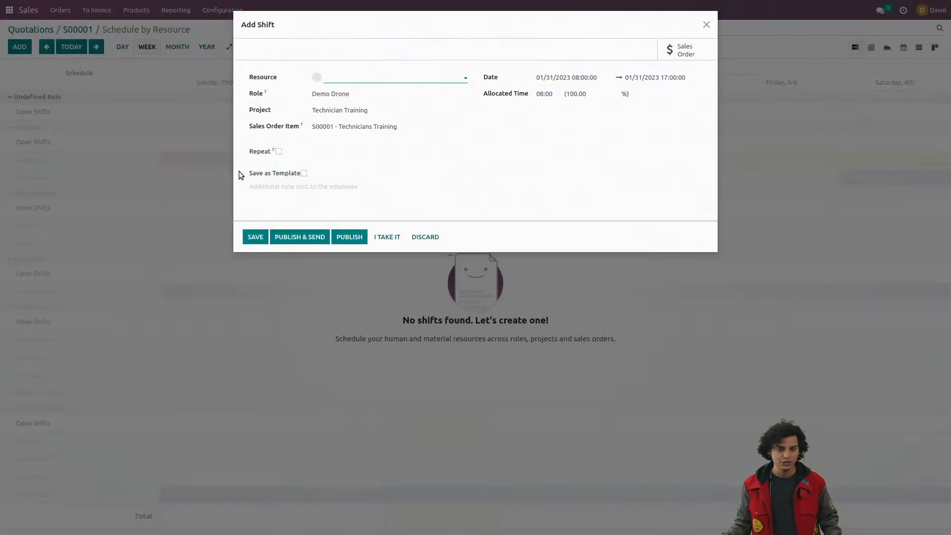
left_click(363, 79)
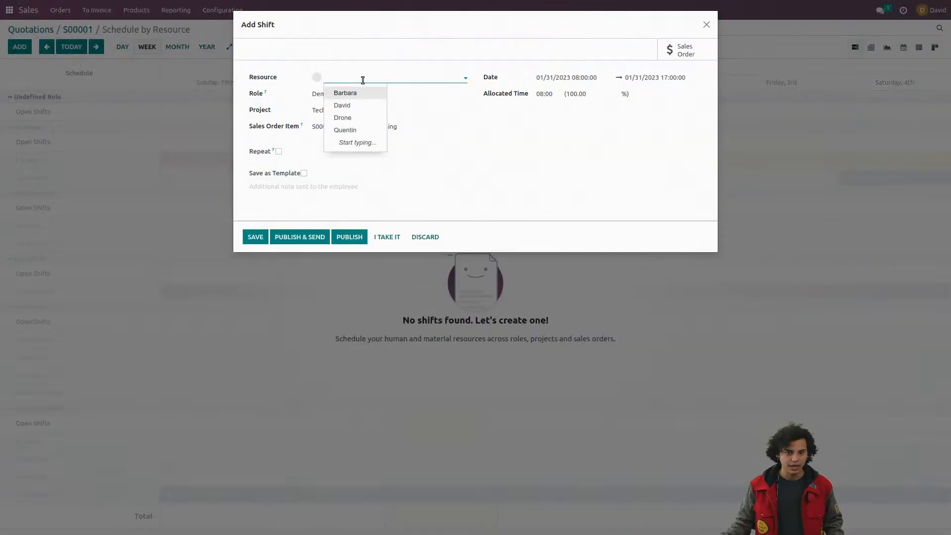
left_click(361, 118)
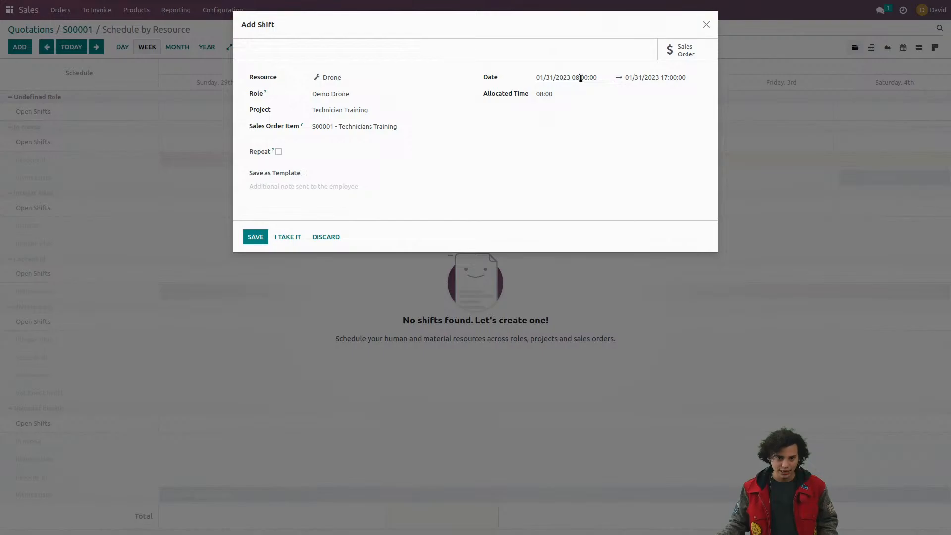
Step: Schedule the Drone shift on 02/02/2023 from 15:00 to 17:00
left_click(582, 78)
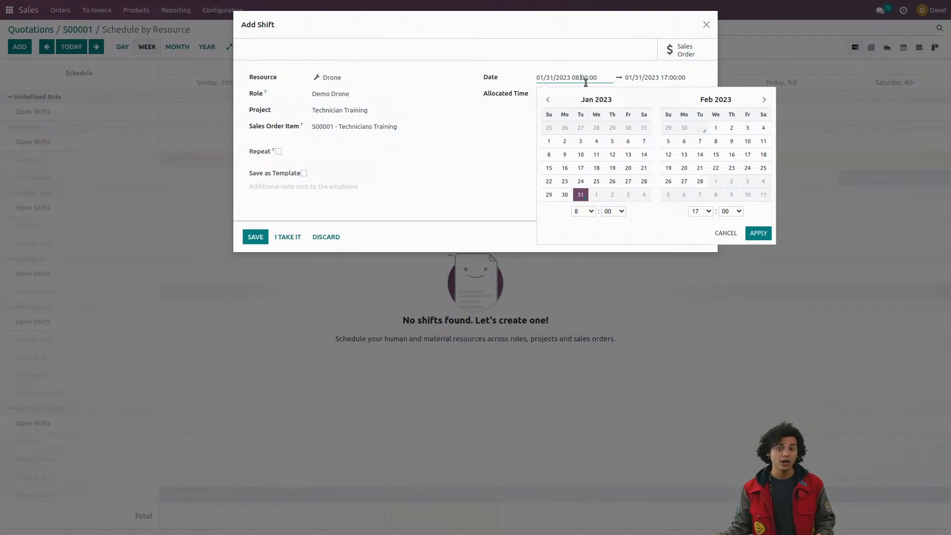
left_click(732, 128)
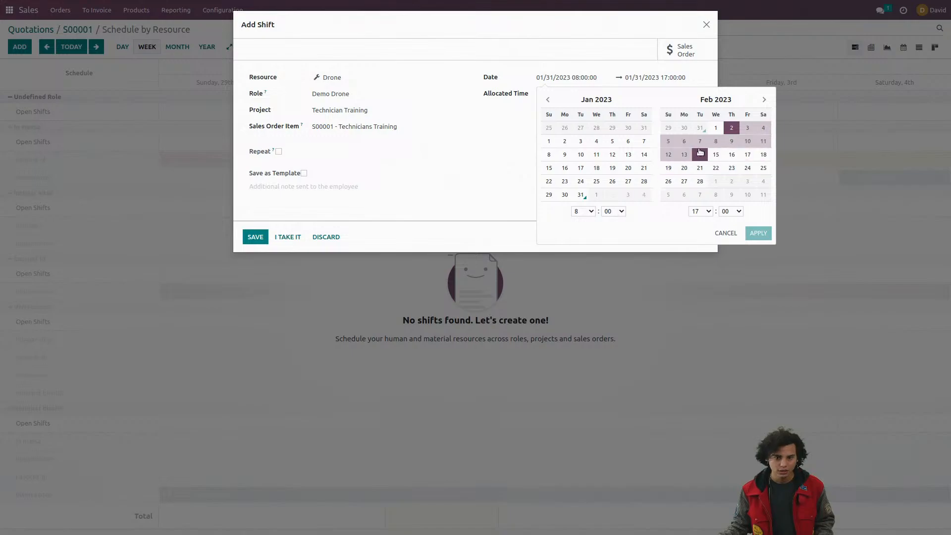
left_click(732, 128)
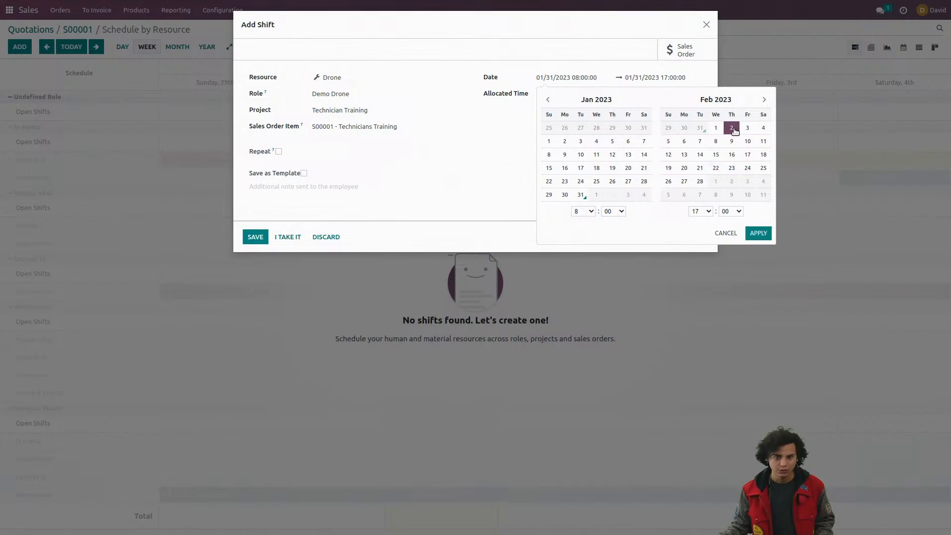
left_click(591, 212)
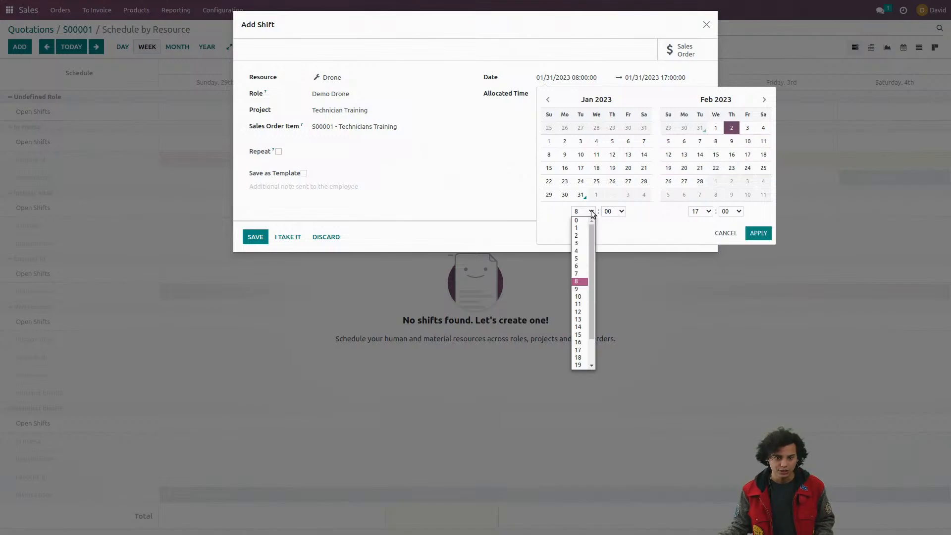
left_click(579, 336)
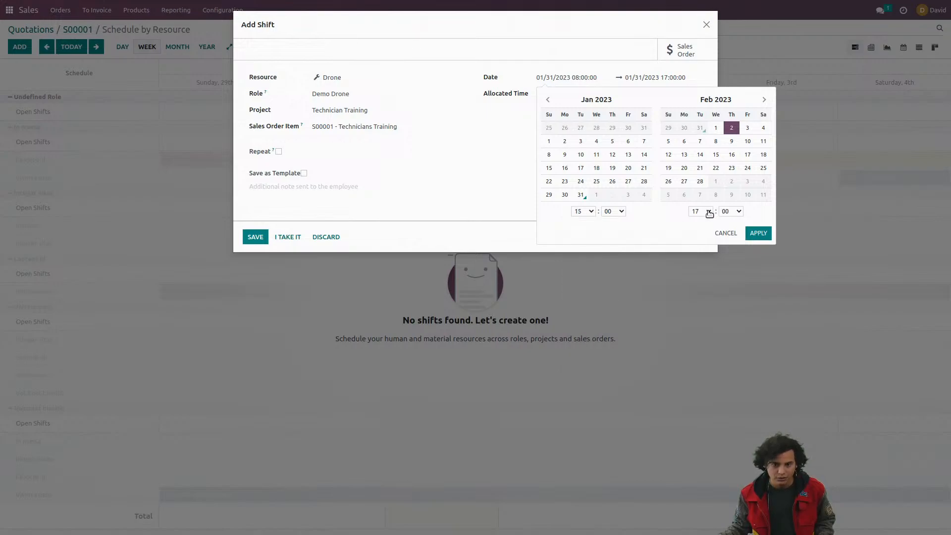
left_click(759, 233)
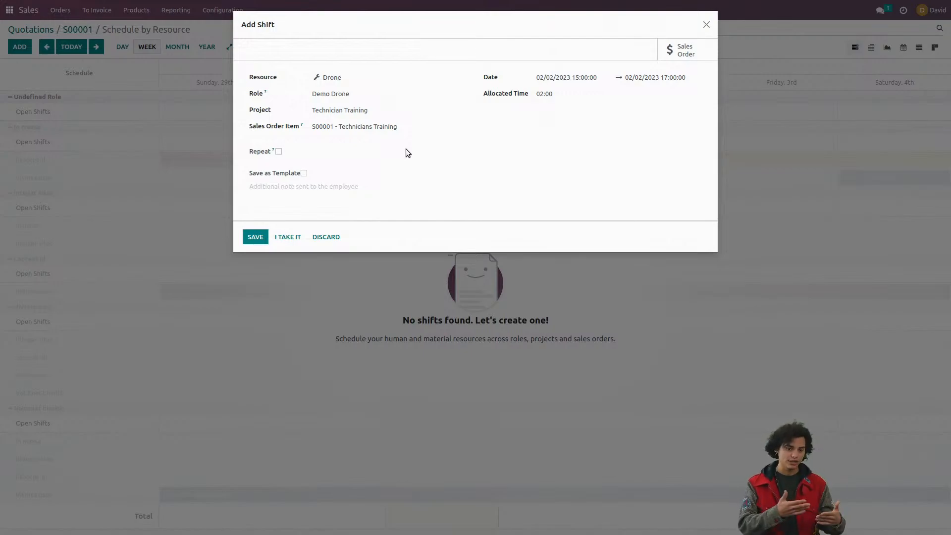
Step: Make the Drone shift repeat every week until 02/28/2023 and save it
left_click(278, 152)
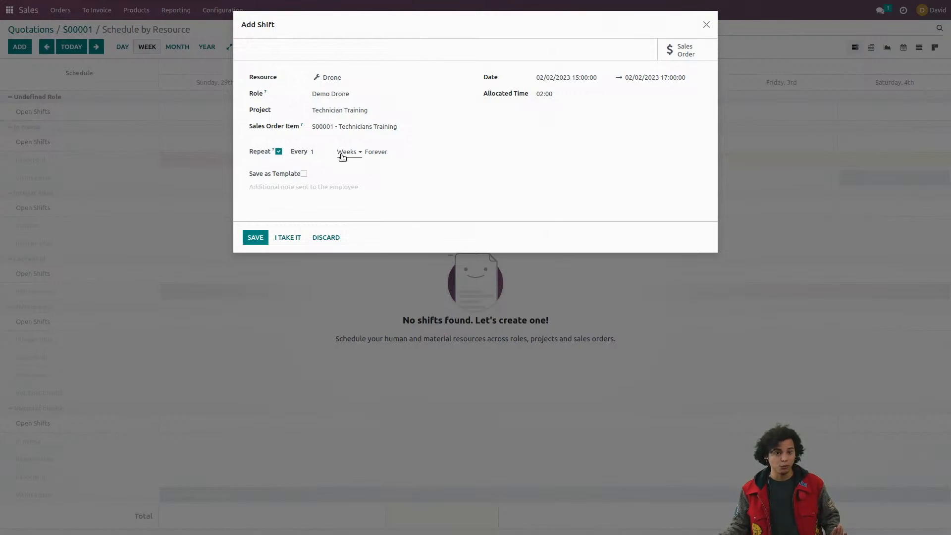
left_click(383, 152)
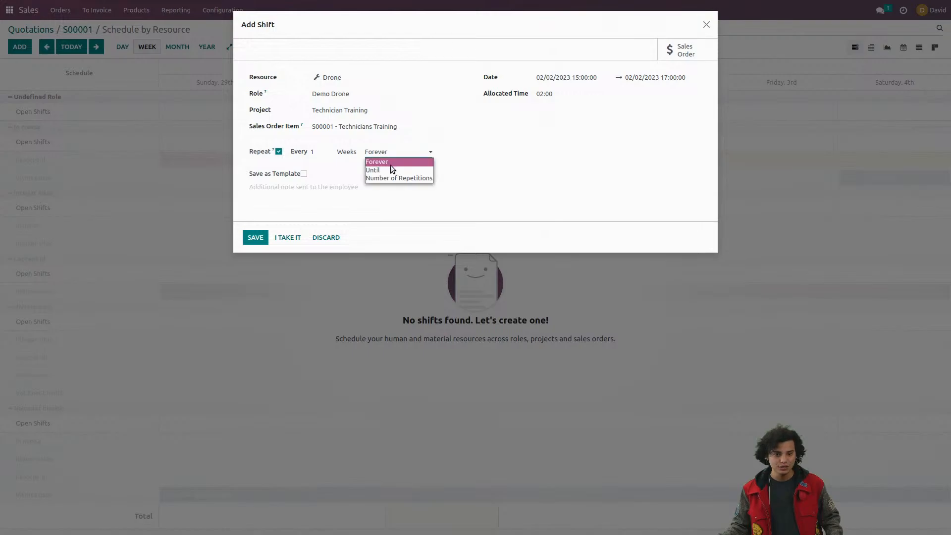
left_click(394, 170)
left_click(452, 152)
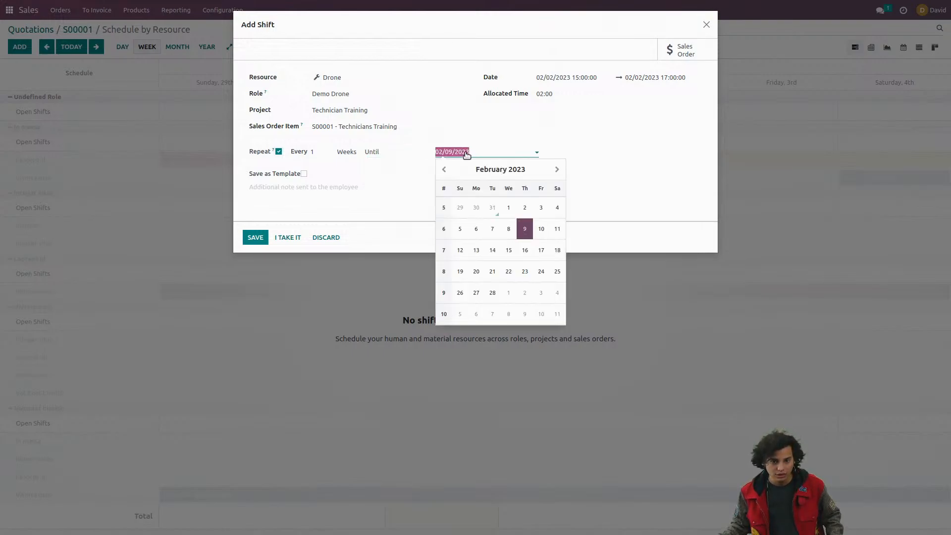
left_click(493, 293)
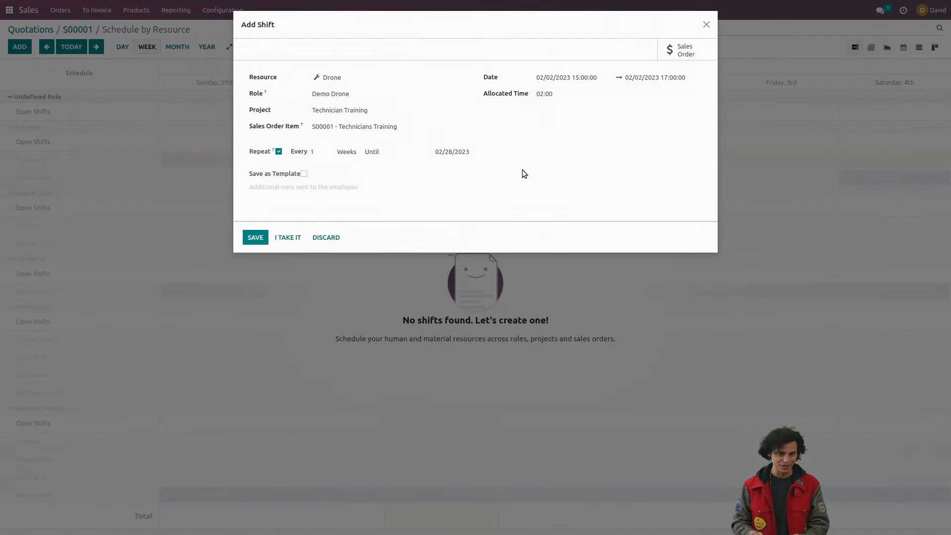
left_click(254, 238)
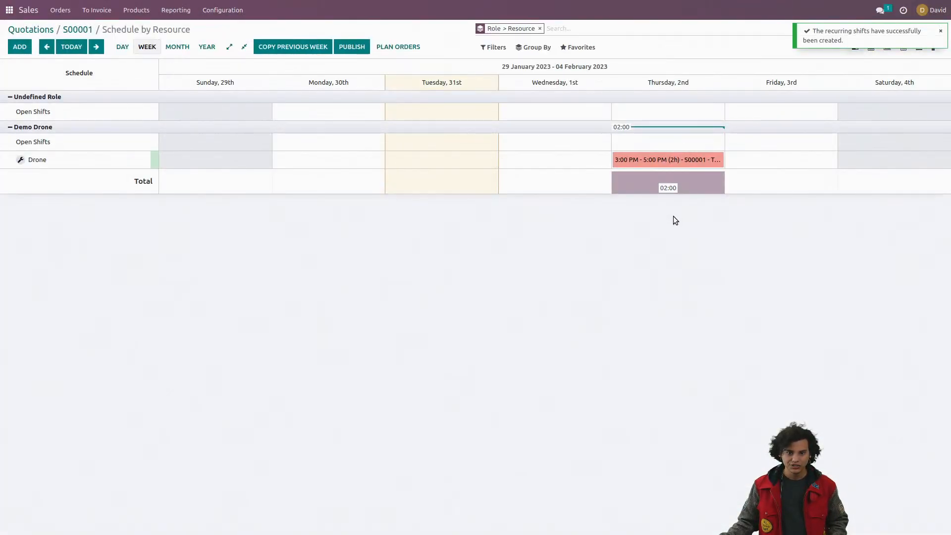
Step: Check the recurring Drone shifts in the following weeks of the schedule, and return to the Electromarkt sales order
left_click(96, 49)
left_click(98, 50)
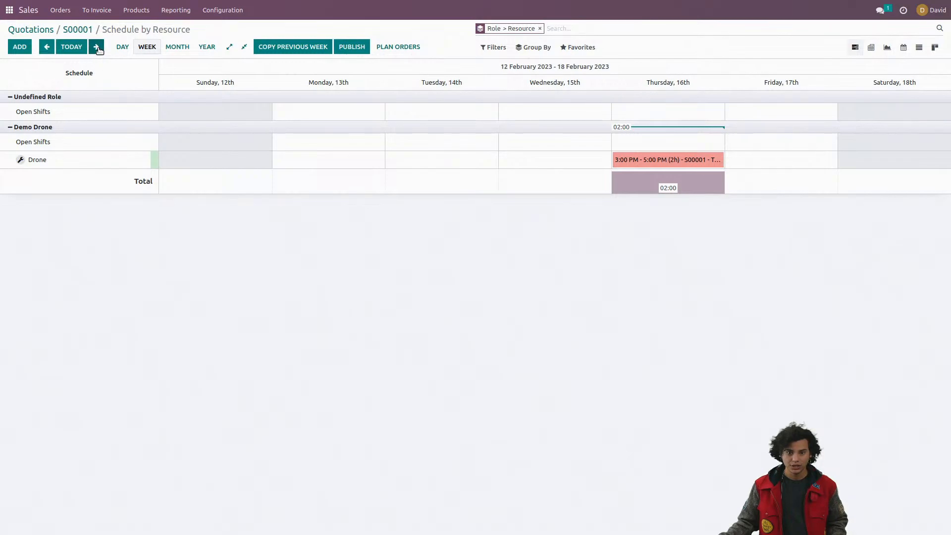
left_click(40, 52)
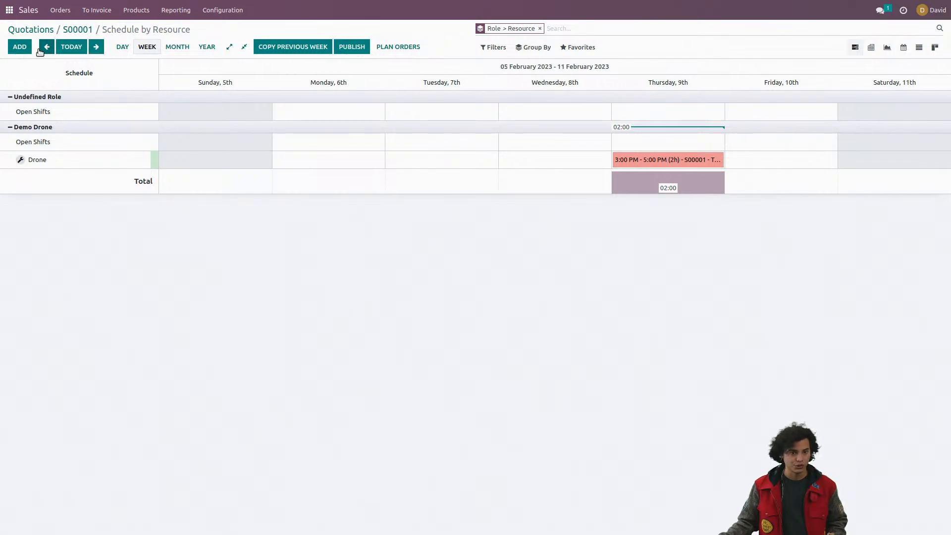
left_click(40, 51)
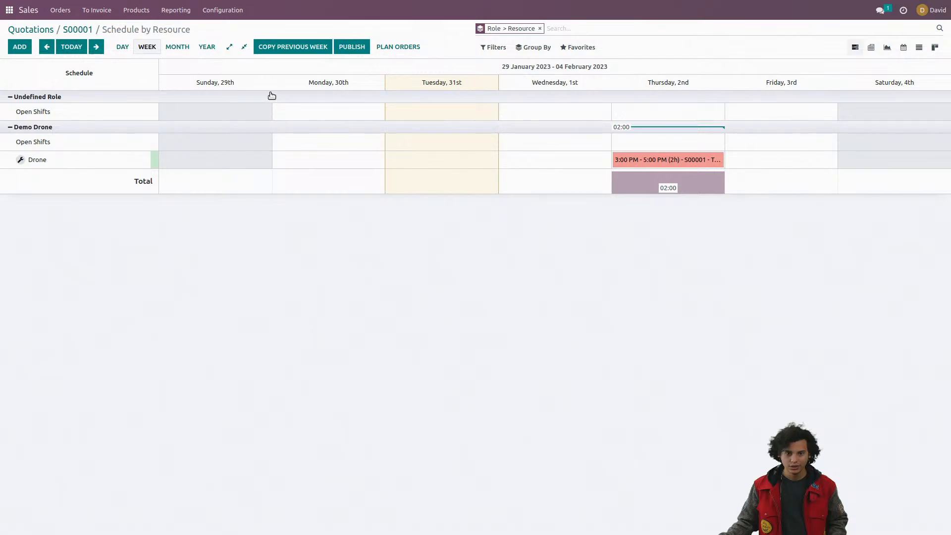
left_click(90, 31)
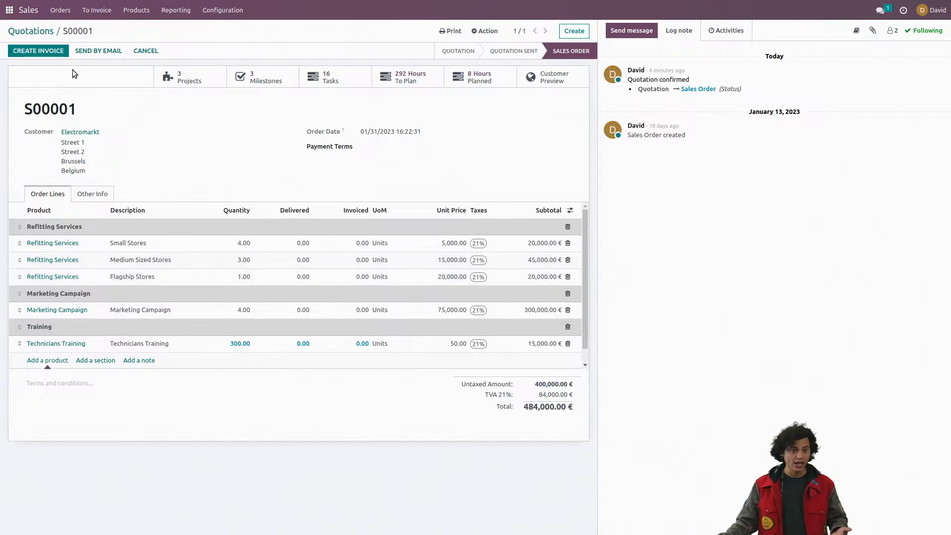
Step: Open the Airproof Pigeon task in Electromarkt's Marketing Campaign project, move it to the Reporting stage and save it
left_click(9, 11)
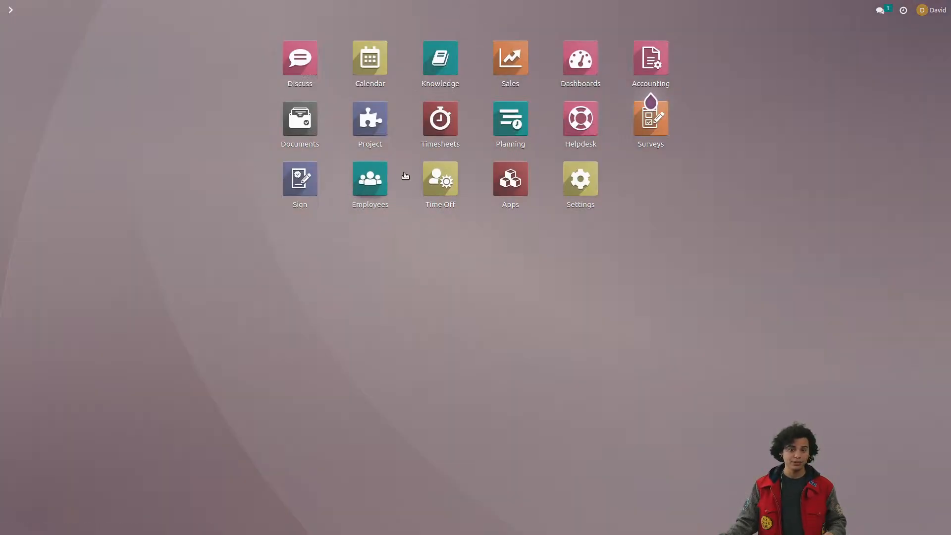
left_click(384, 125)
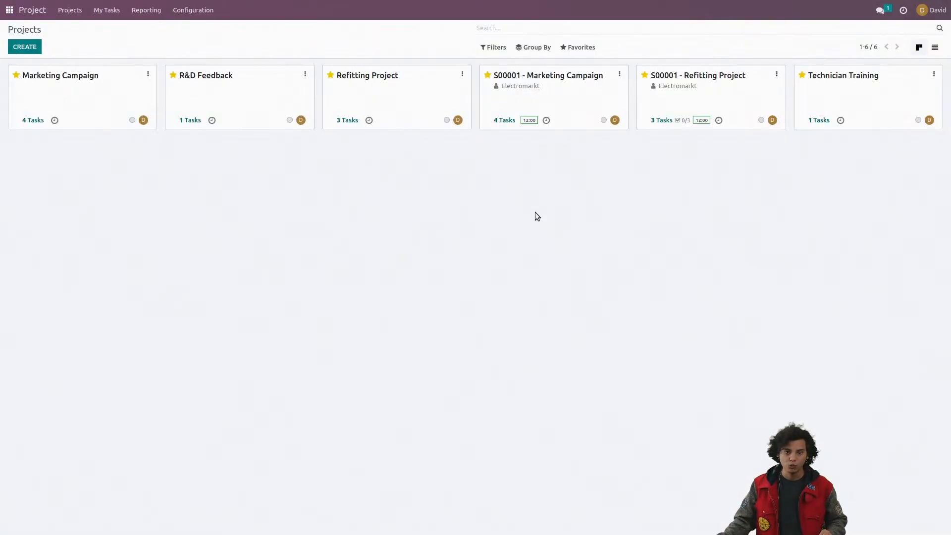
left_click(571, 96)
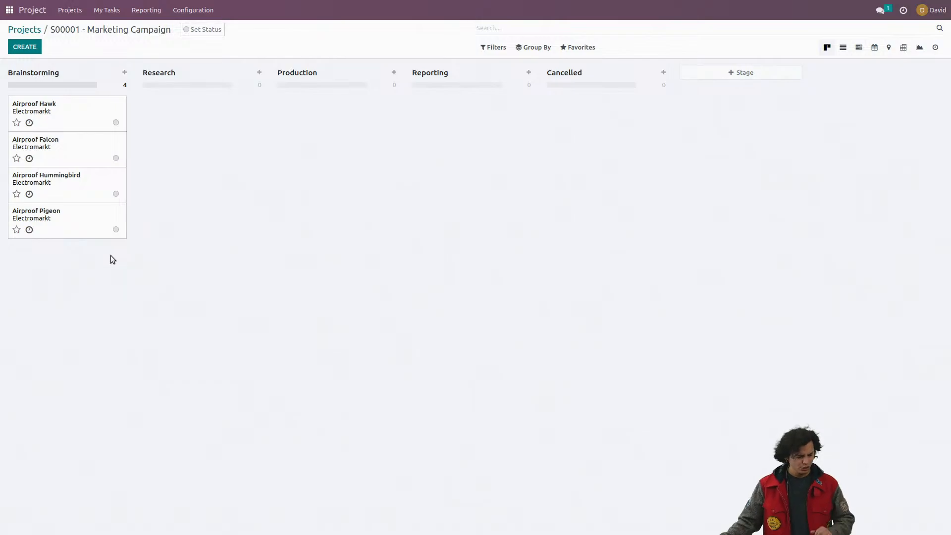
left_click(81, 223)
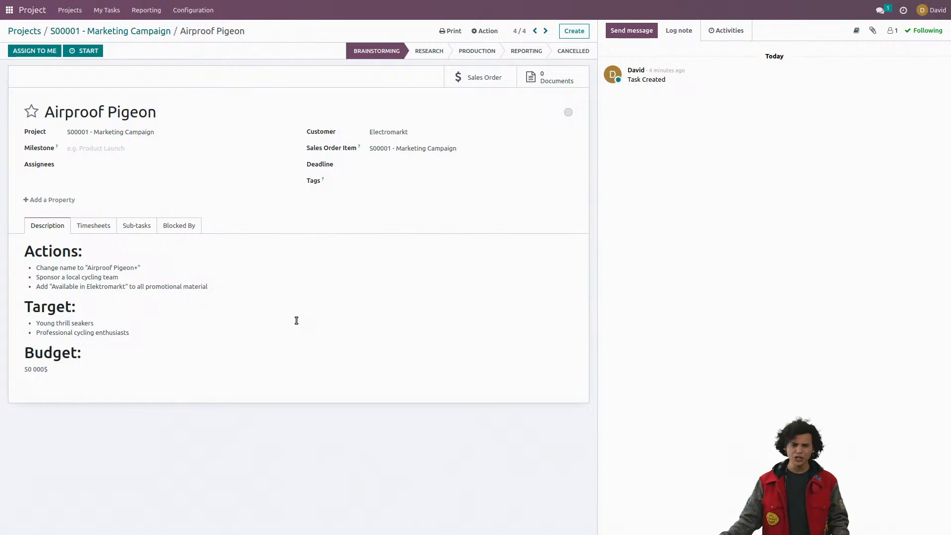
left_click(525, 49)
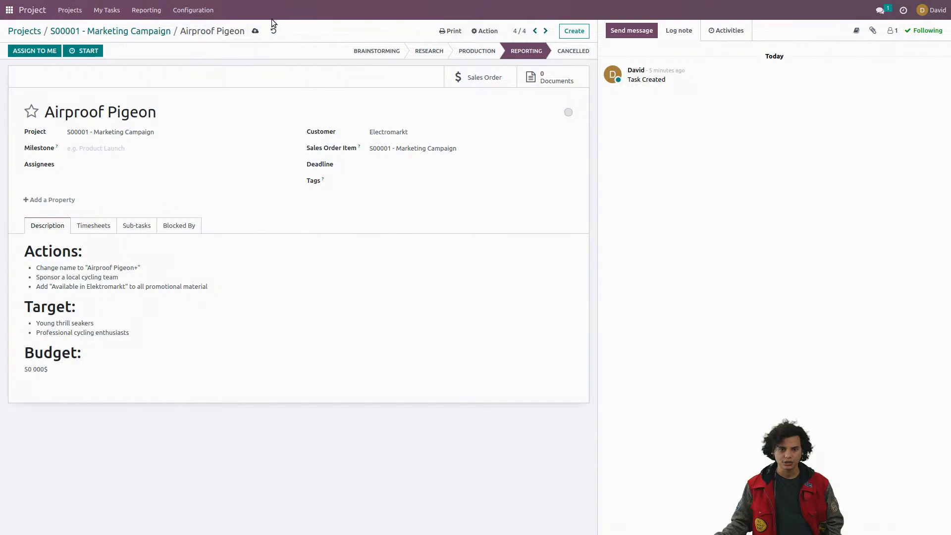
left_click(255, 30)
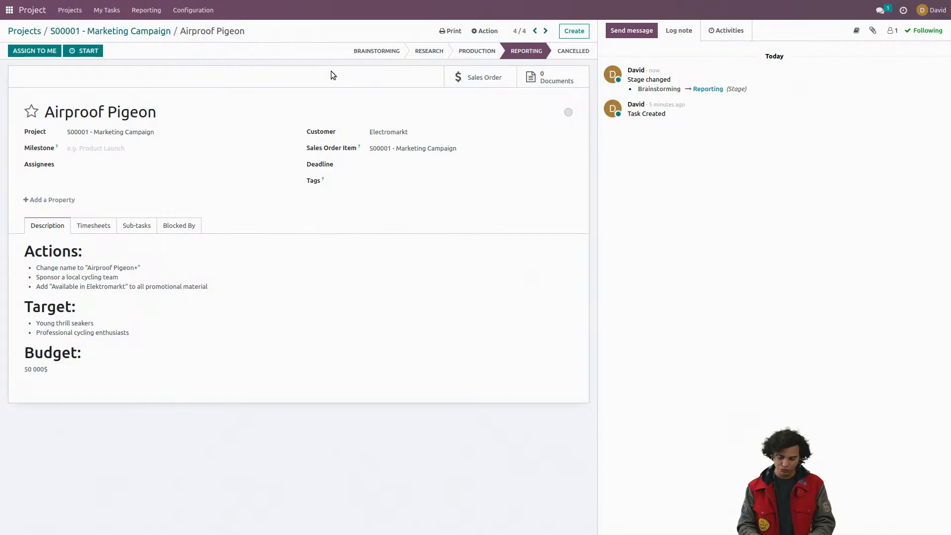
Step: Switch to the live audience survey, advance it to "Would you approve this campaign?", and briefly revisit the Airproof Pigeon task before returning to the poll
key("super+3")
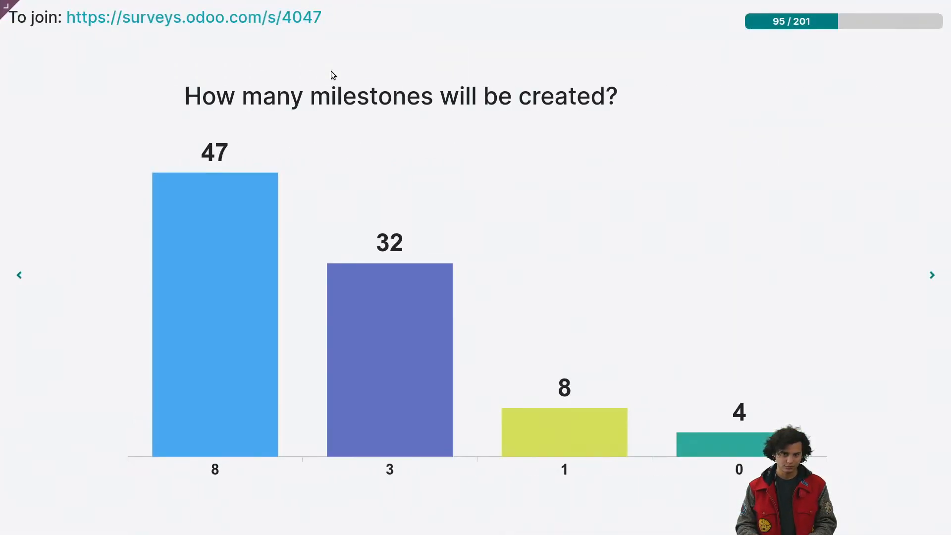
key("Right")
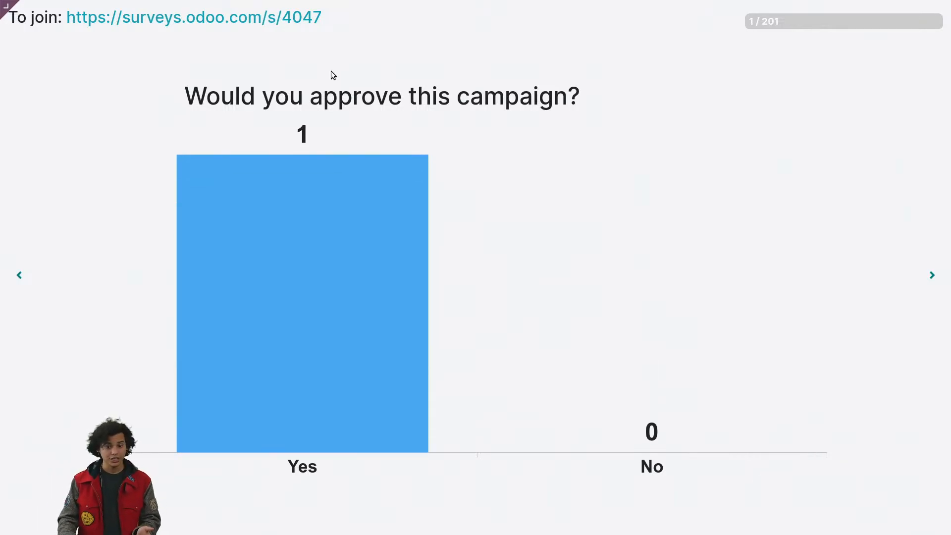
key("ctrl+alt+Left")
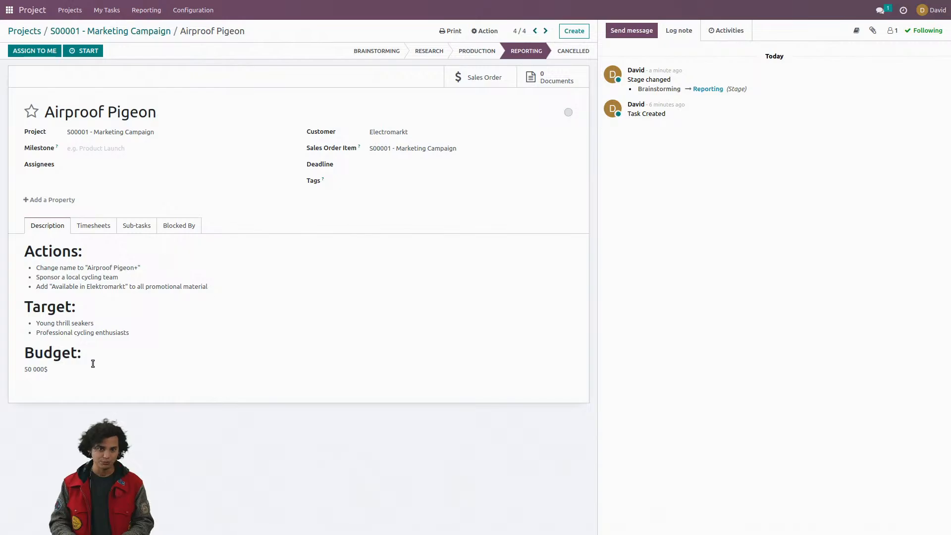
key("ctrl+alt+Right")
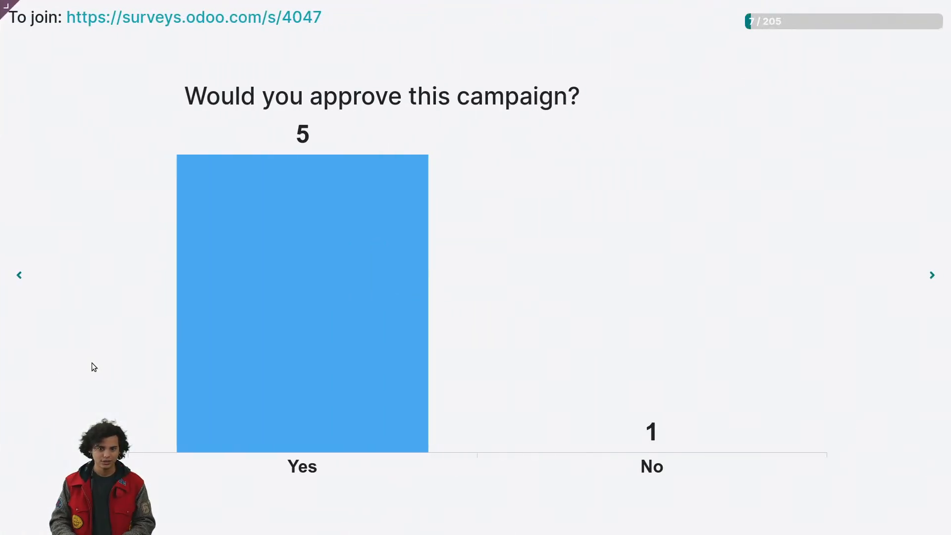
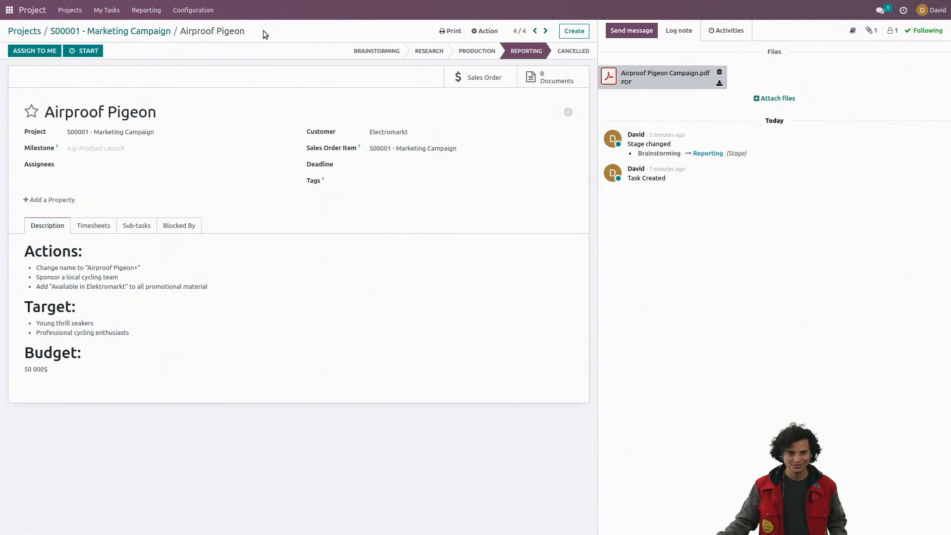
Step: Reopen the Airproof Pigeon task from Electromarkt's Marketing Campaign project and view its attached documents
left_click(146, 31)
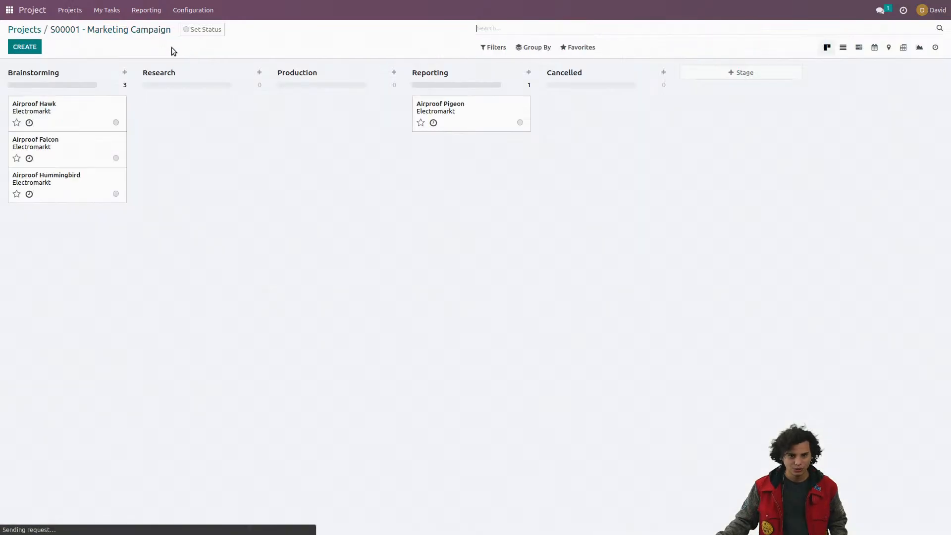
left_click(459, 112)
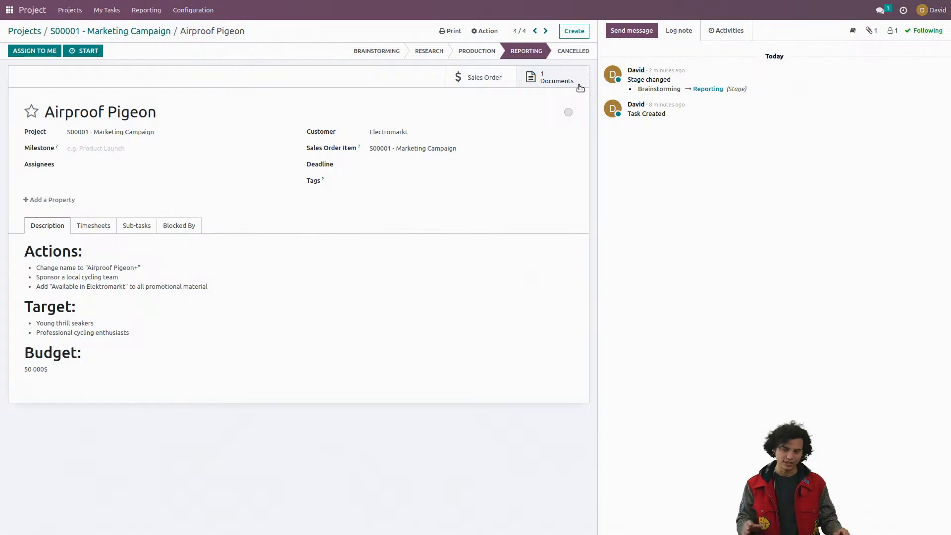
left_click(557, 82)
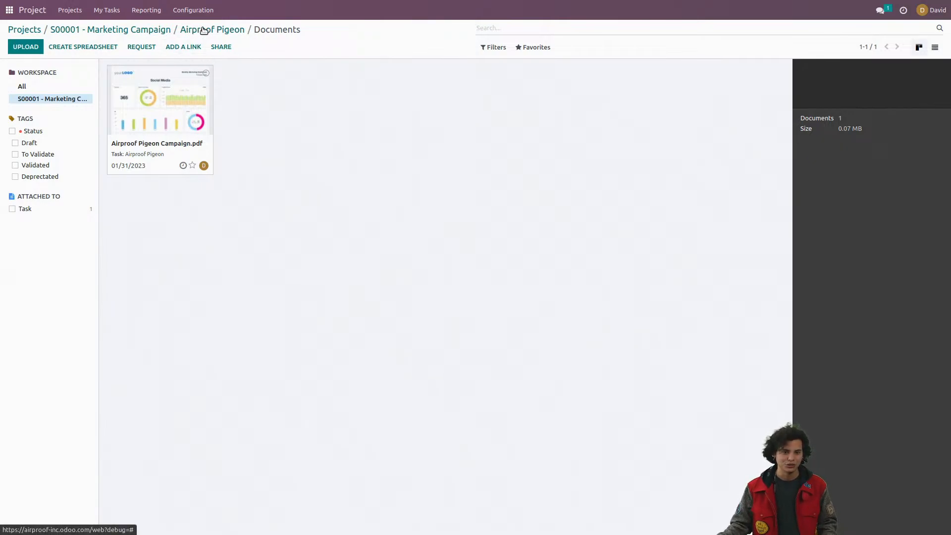
Step: Open Electromarkt's sales order in the Sales app and set the Marketing Campaign line's delivered quantity to 4
left_click(17, 10)
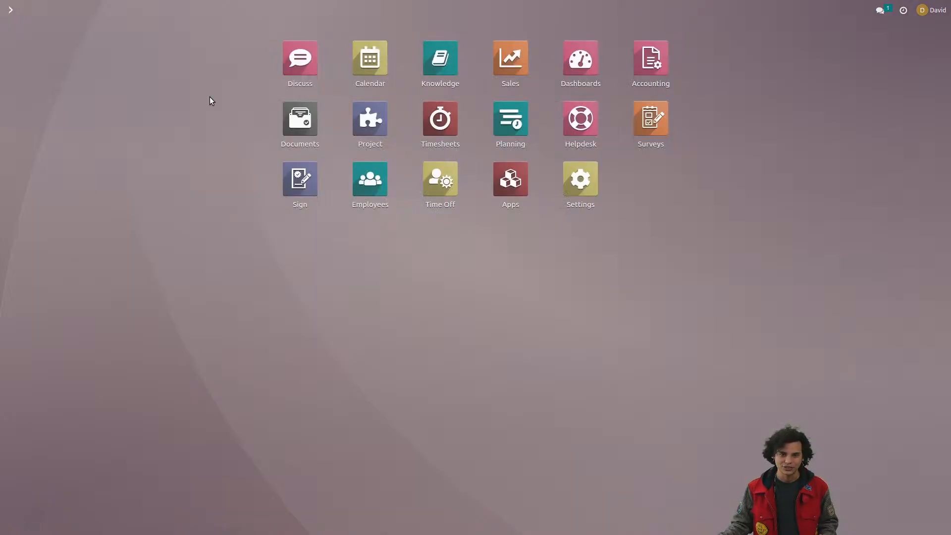
left_click(512, 60)
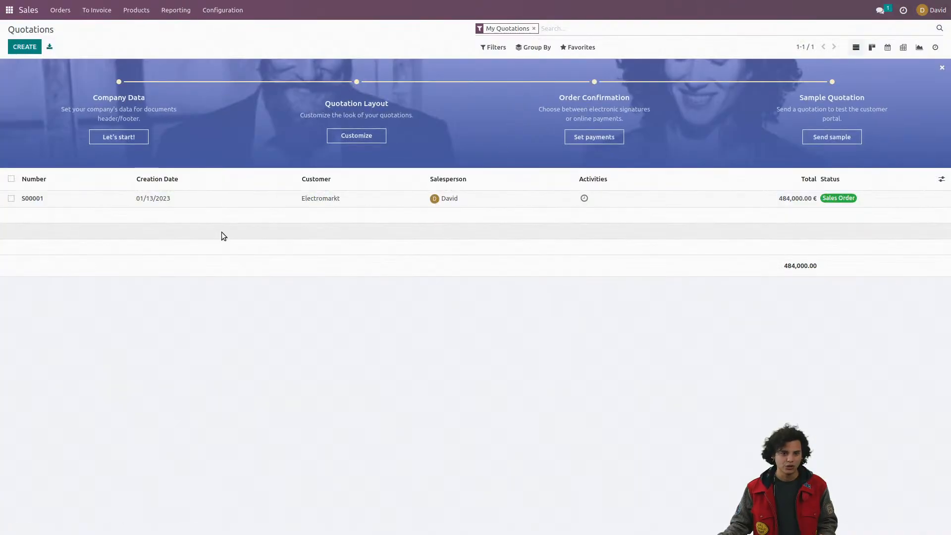
left_click(226, 204)
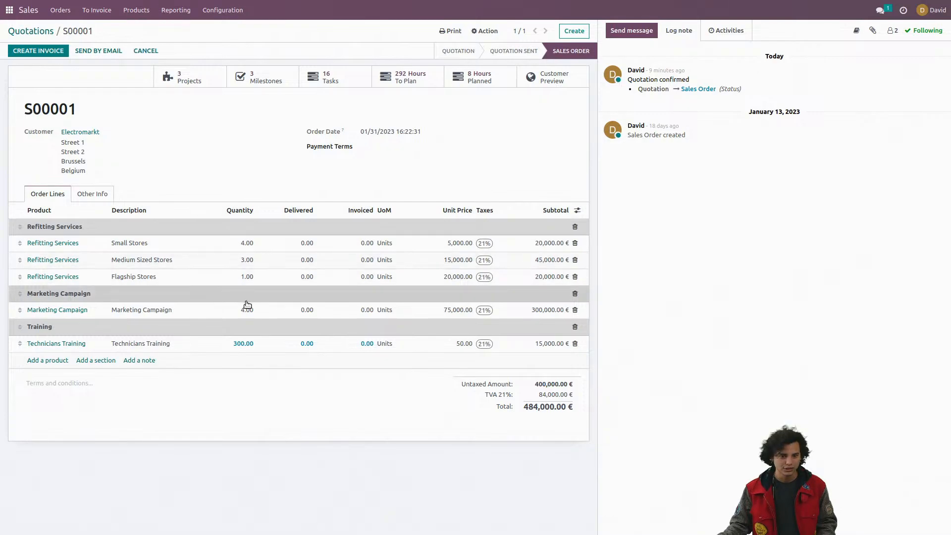
left_click(301, 312)
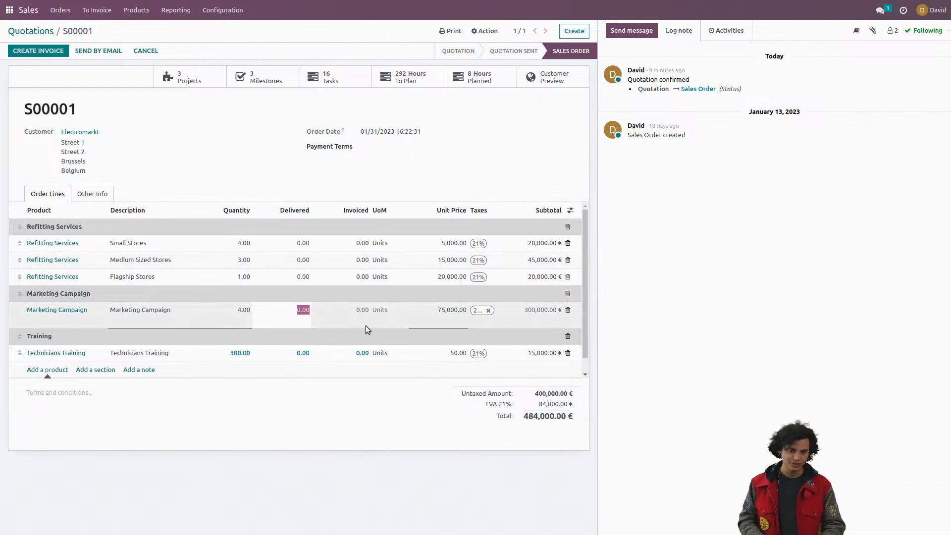
type("1")
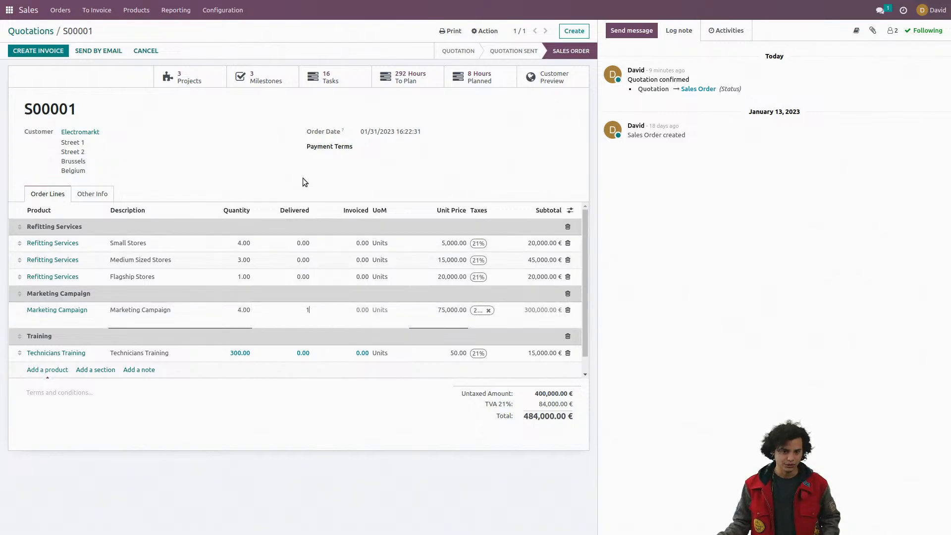
left_click(294, 163)
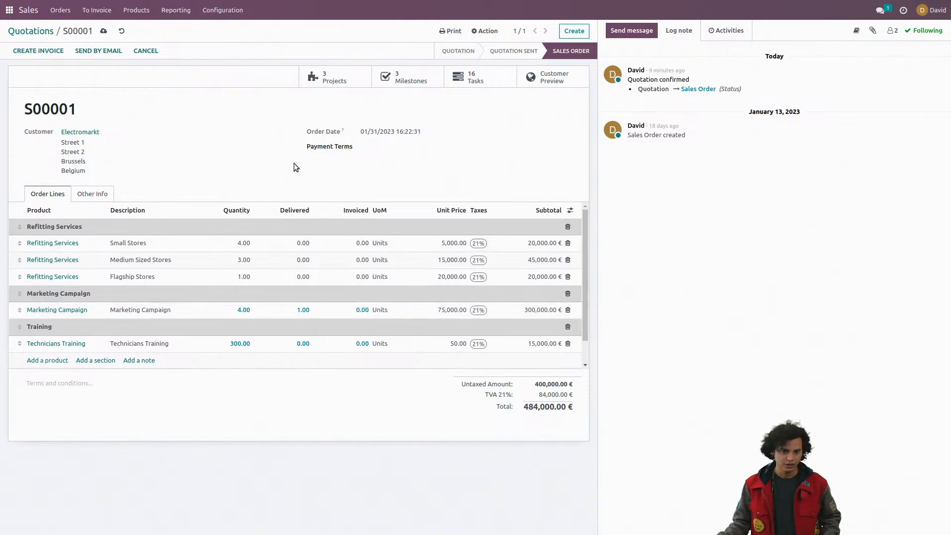
left_click(295, 310)
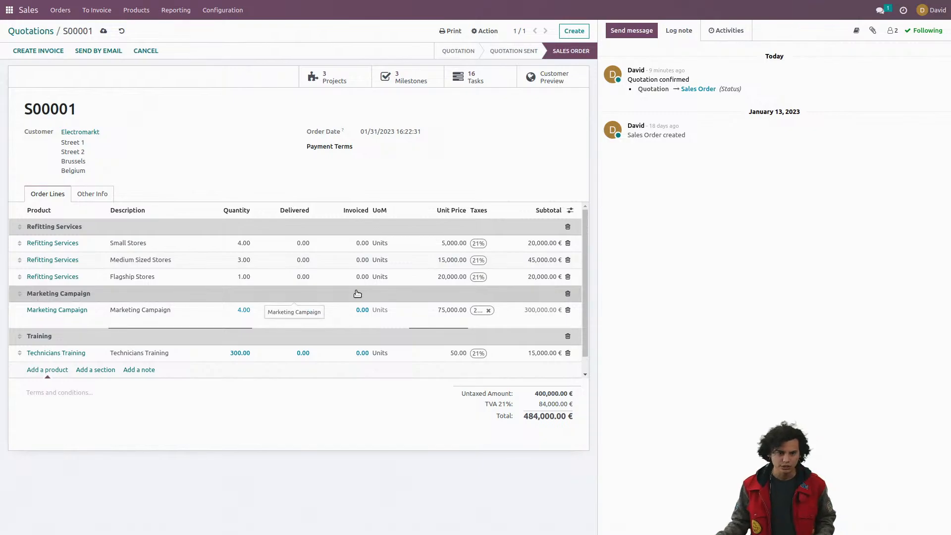
type("4")
left_click(251, 152)
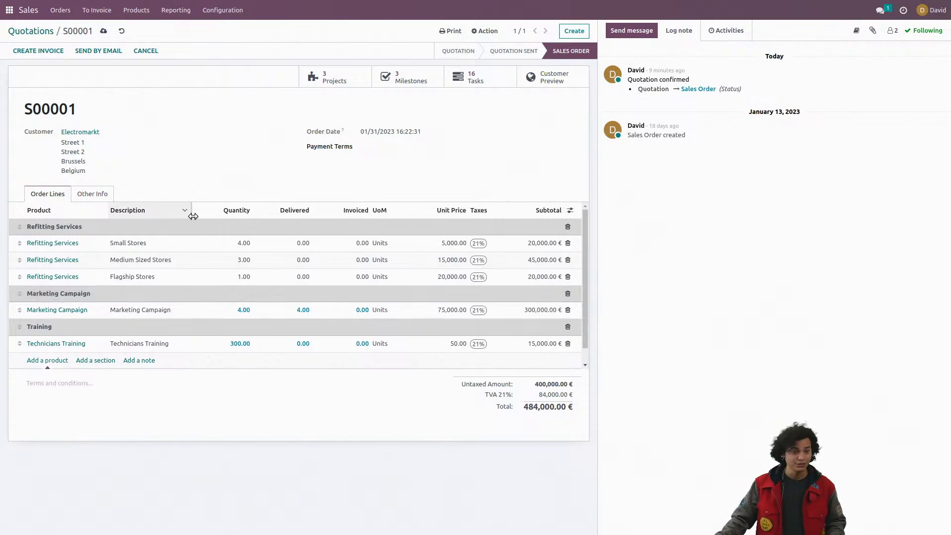
Step: Open Electromarkt's Refitting Project and review the sub-tasks of the Small Stores, Medium Sized Stores and Flagship stores tasks
left_click(10, 15)
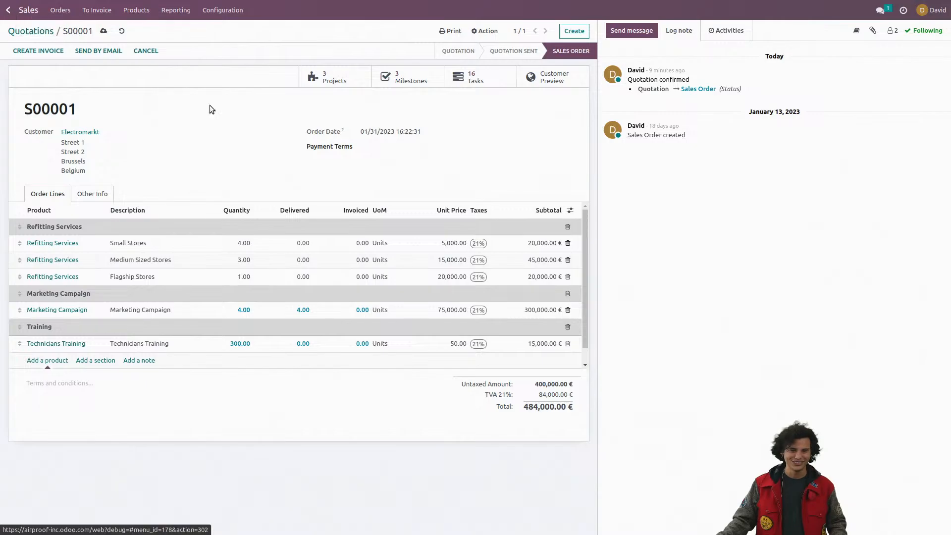
left_click(361, 124)
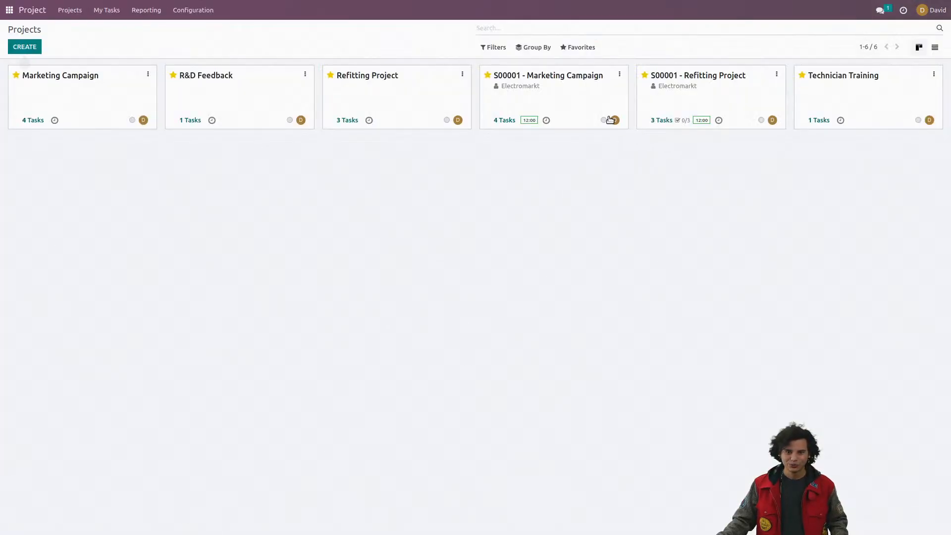
left_click(707, 91)
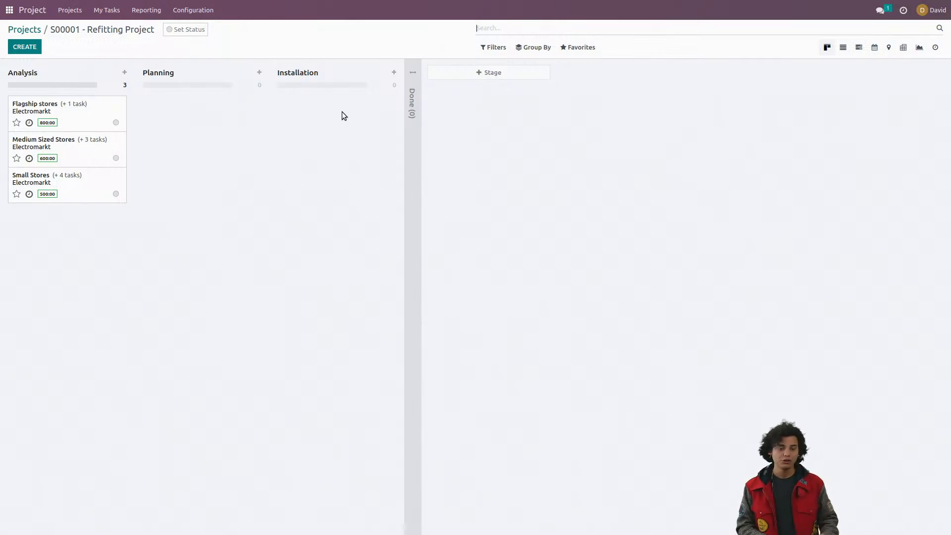
left_click(85, 190)
left_click(142, 226)
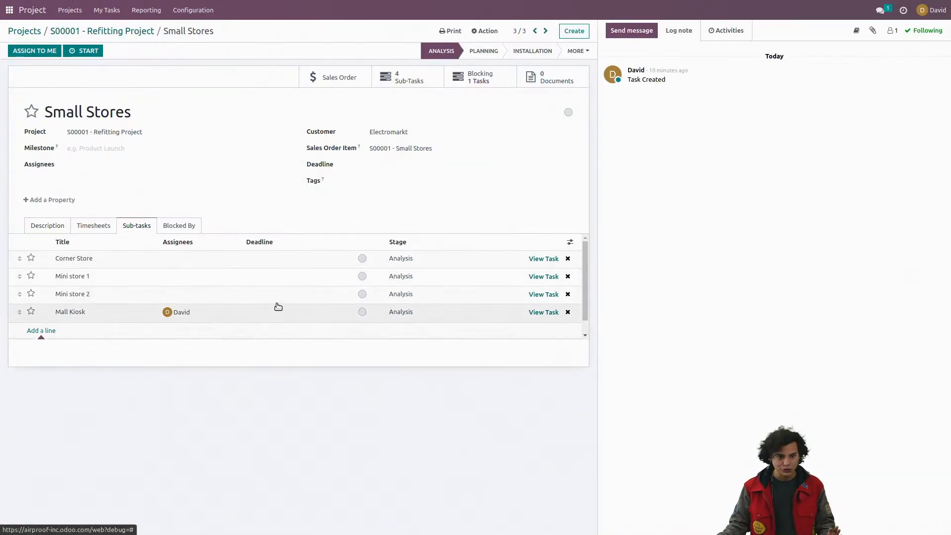
left_click(535, 31)
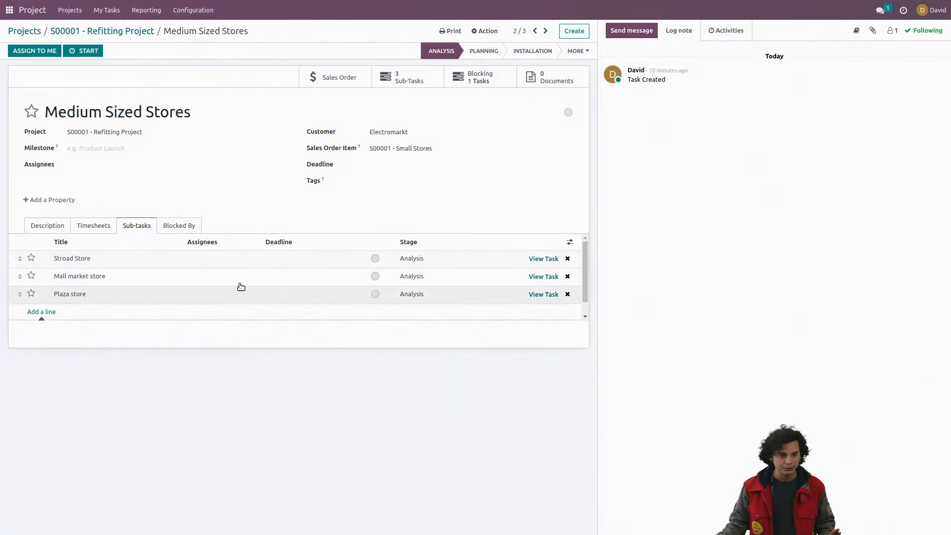
left_click(535, 31)
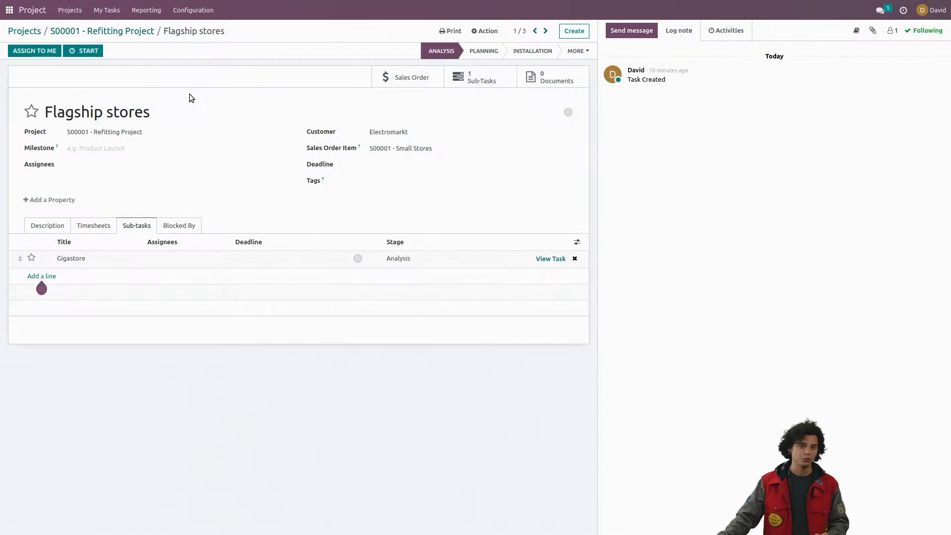
Step: Return to the Refitting Project and check the allocated hours in the timesheets of its store tasks, starting with Flagship stores
left_click(148, 31)
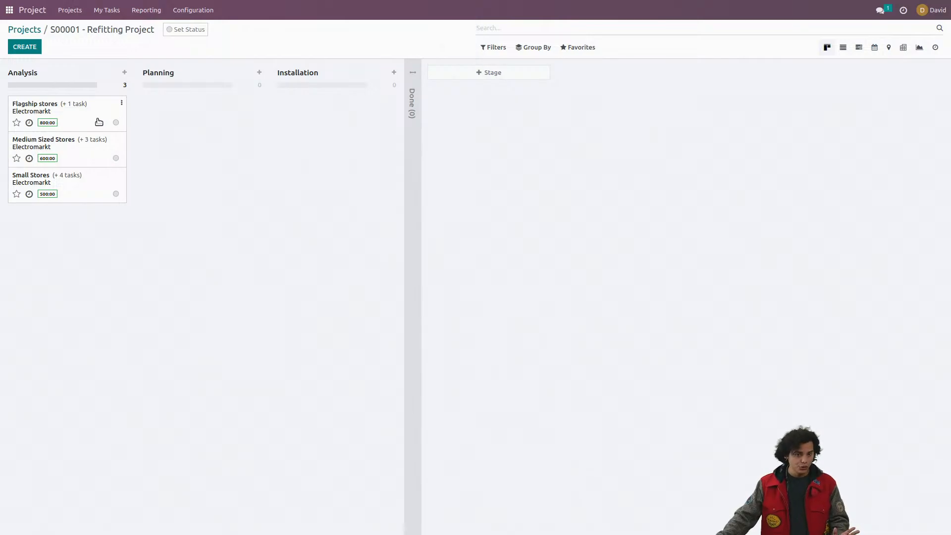
left_click(99, 122)
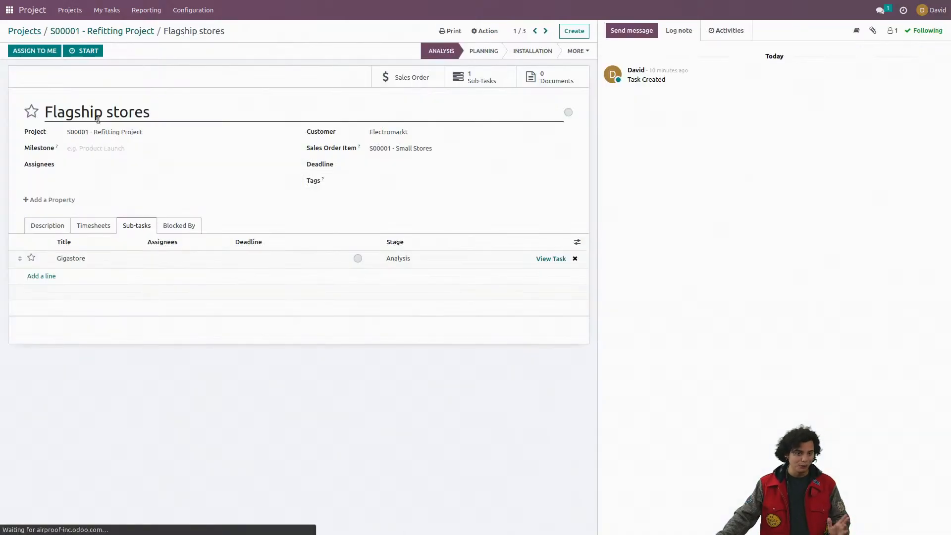
left_click(101, 229)
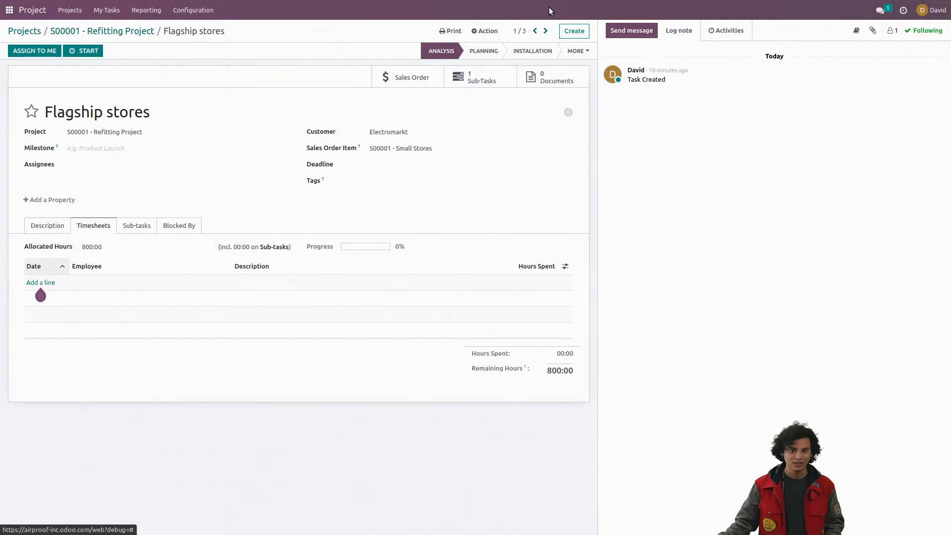
left_click(547, 30)
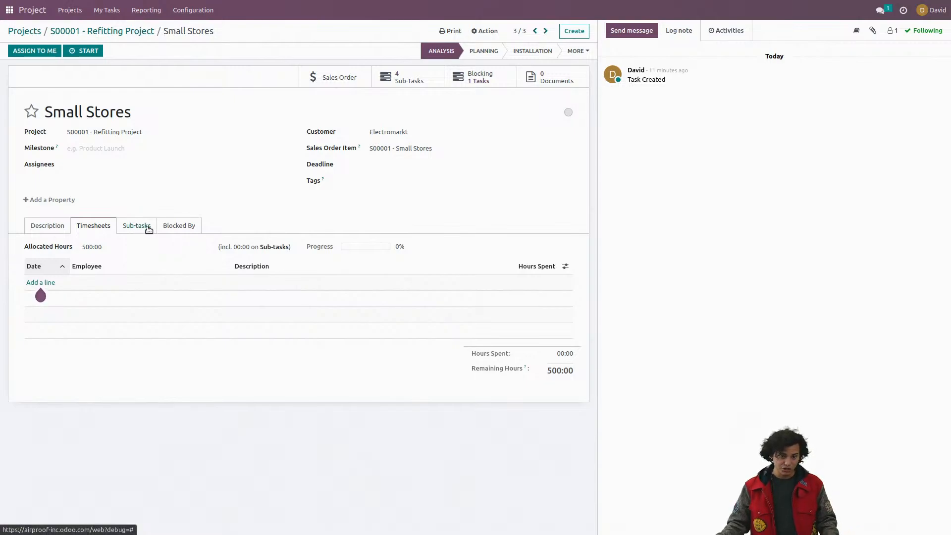
Step: Review which tasks block each of the Small Stores, Flagship stores and Medium Sized Stores tasks
left_click(170, 229)
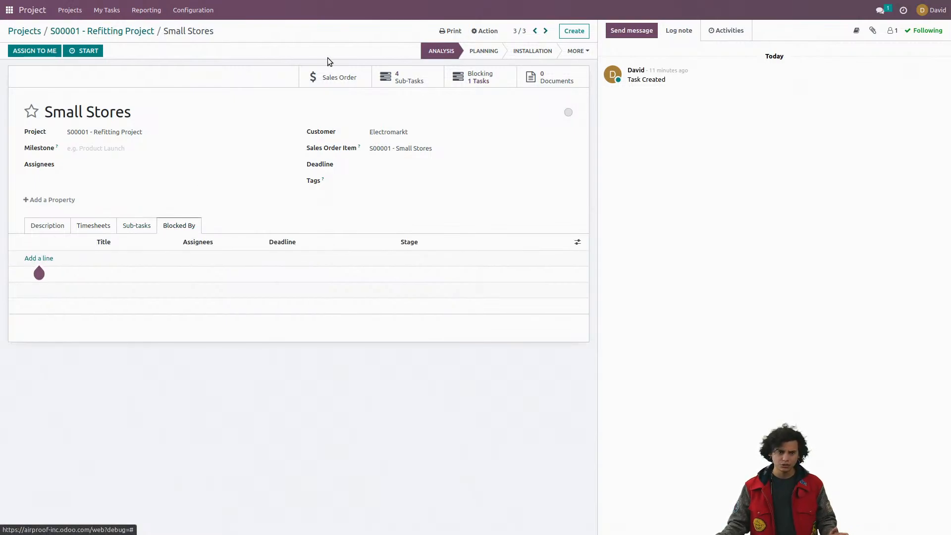
left_click(535, 31)
left_click(535, 30)
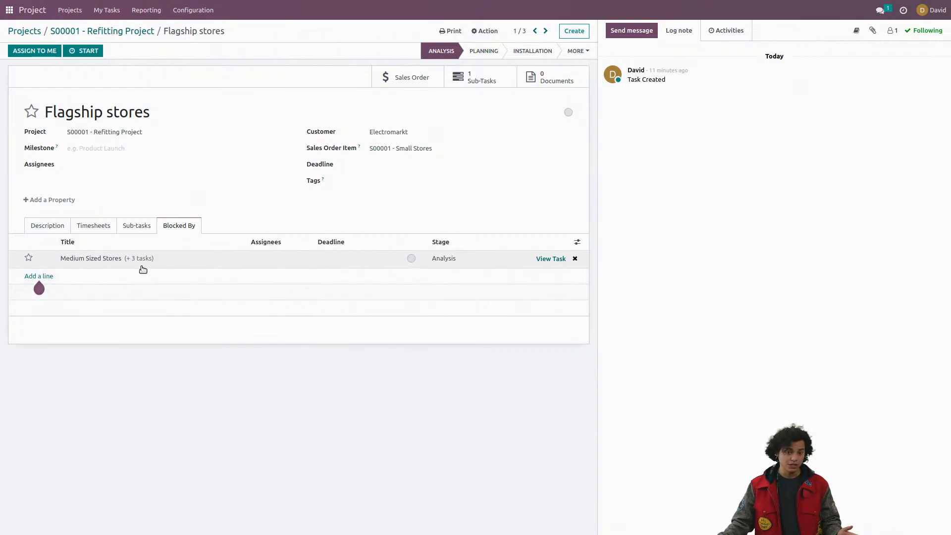
left_click(545, 31)
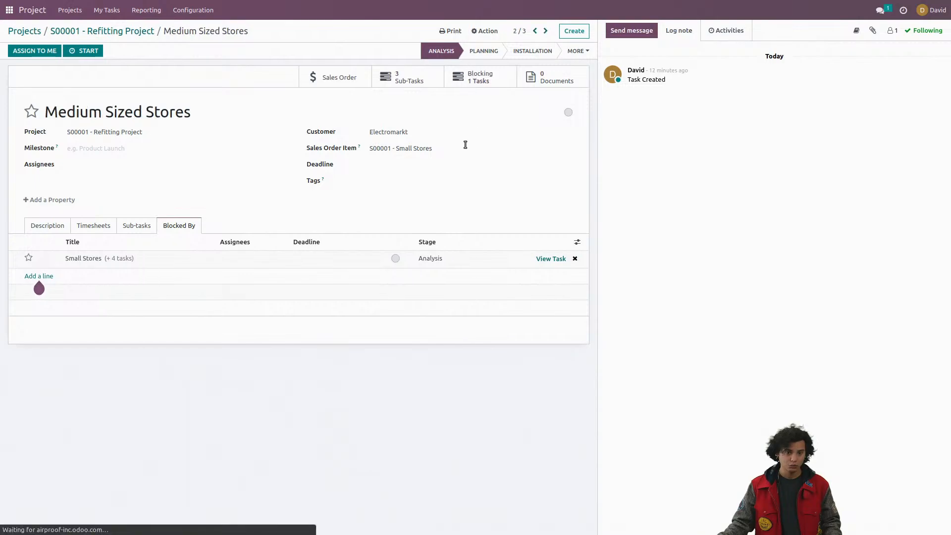
left_click(546, 31)
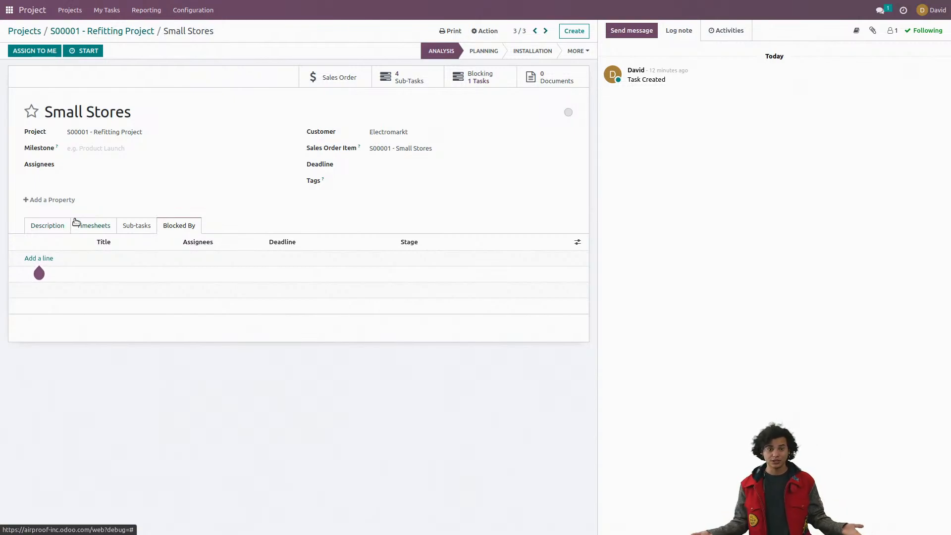
Step: Assign the Flagship stores task to the first suggested user and save it
left_click(536, 32)
left_click(536, 32)
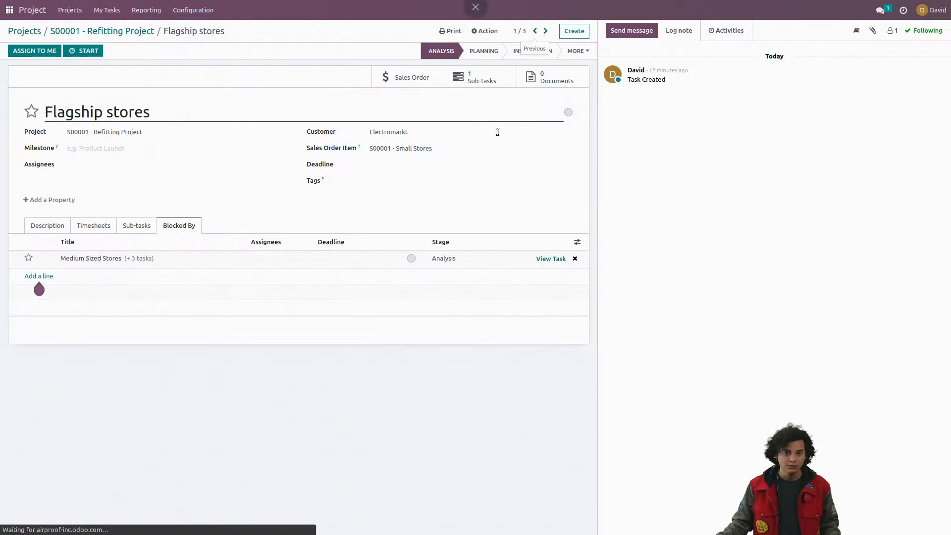
left_click(136, 166)
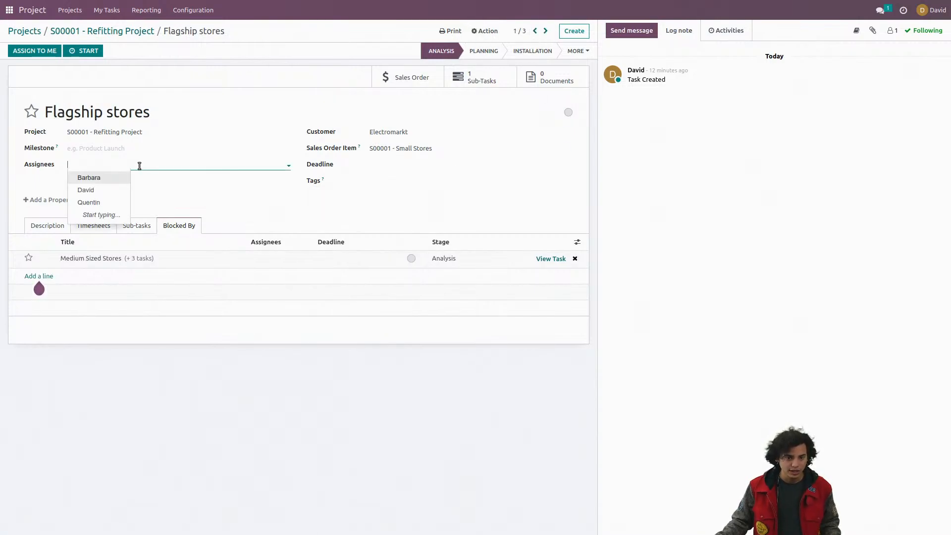
left_click(102, 178)
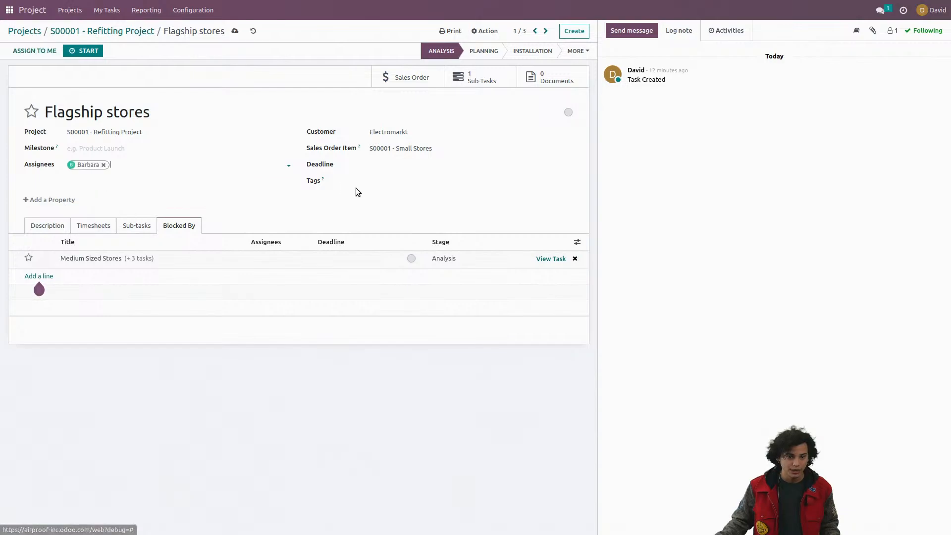
left_click(235, 31)
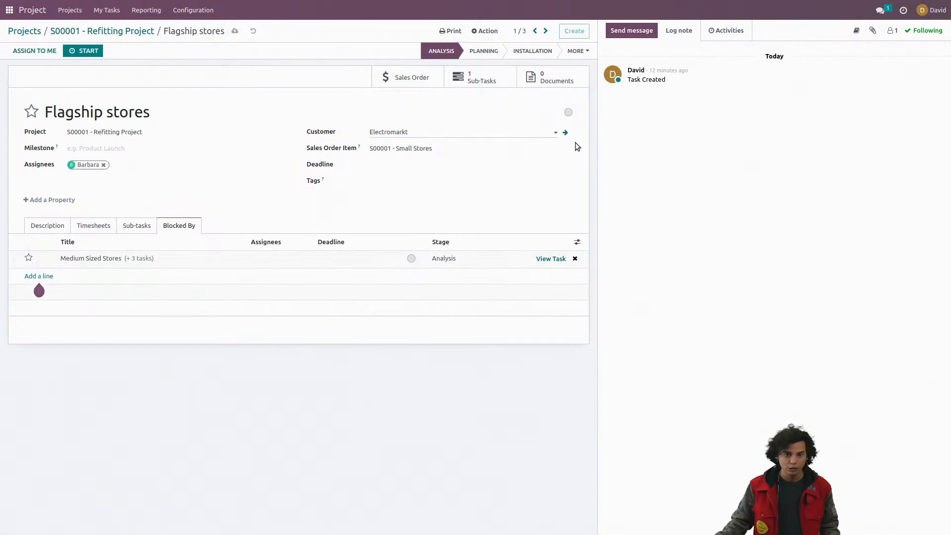
Step: Assign the Medium Sized Stores task to the third suggested user and save it
left_click(546, 32)
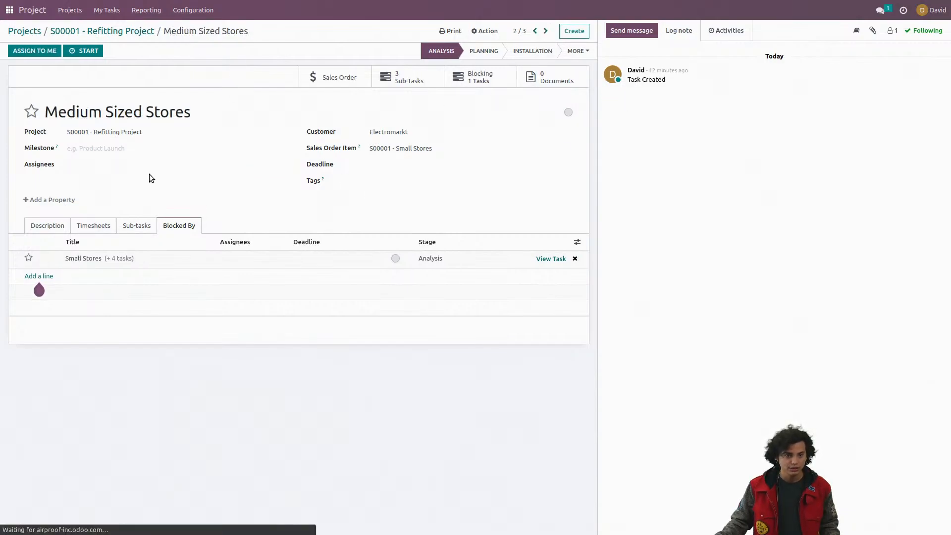
left_click(126, 165)
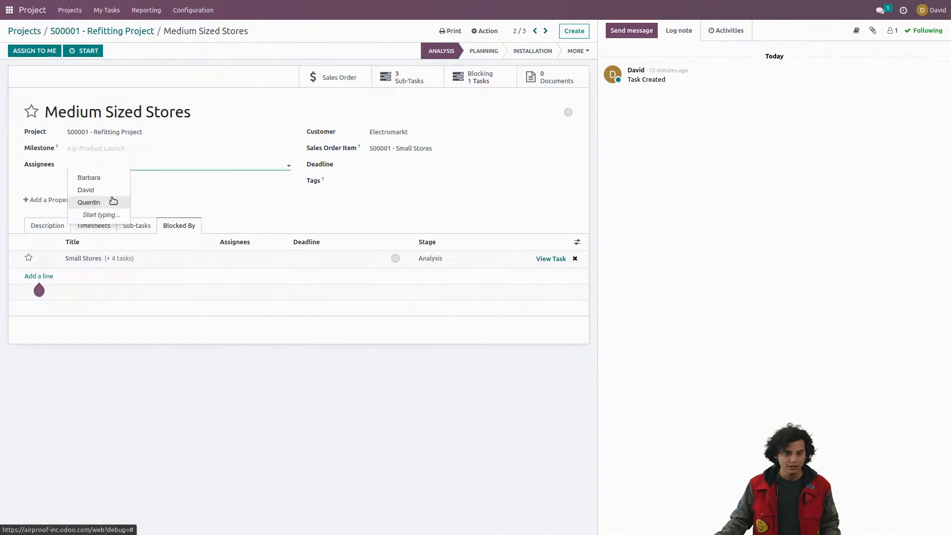
left_click(113, 202)
left_click(256, 31)
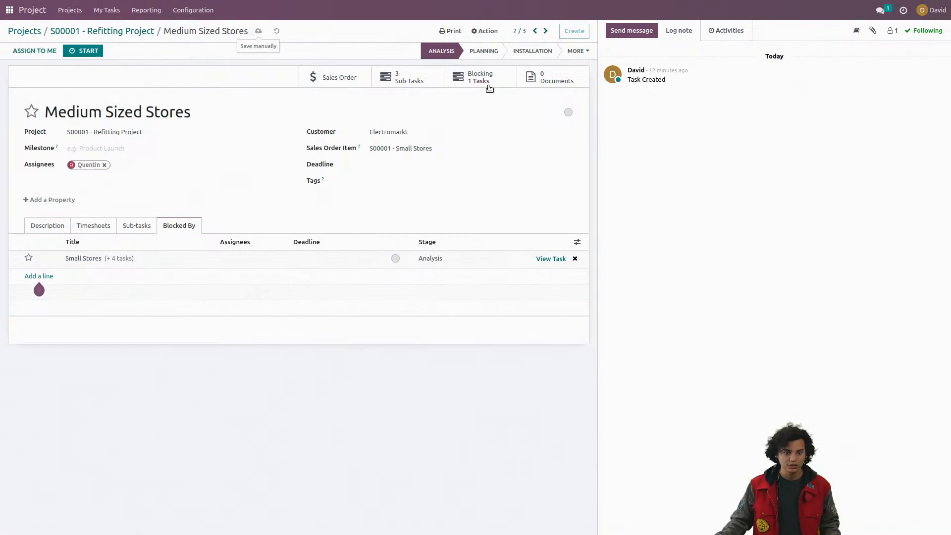
Step: Assign the Small Stores task to the currently logged-in user and save it
left_click(546, 31)
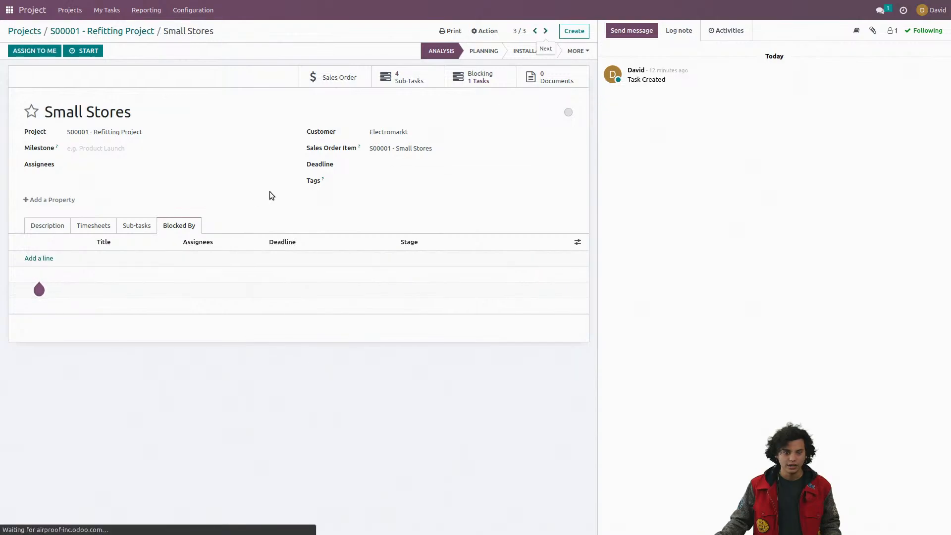
left_click(134, 165)
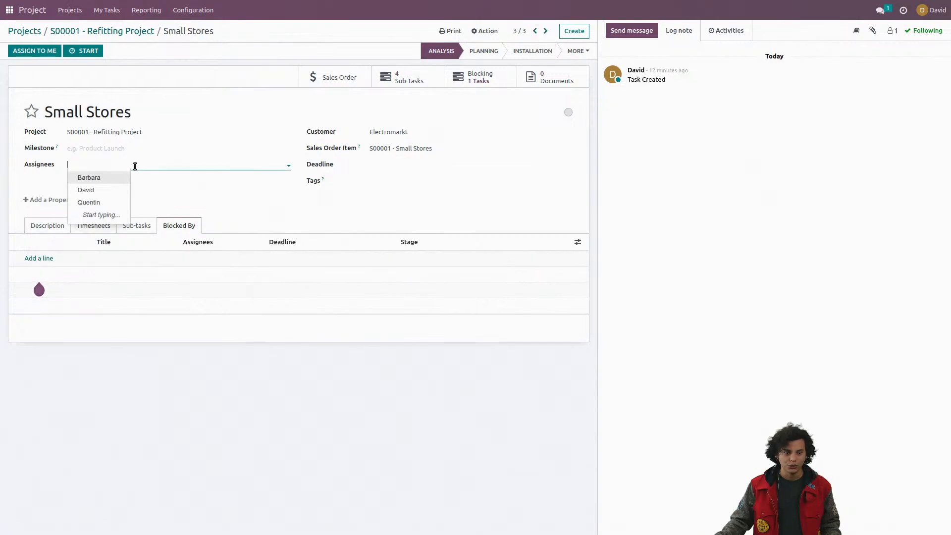
left_click(114, 192)
left_click(224, 32)
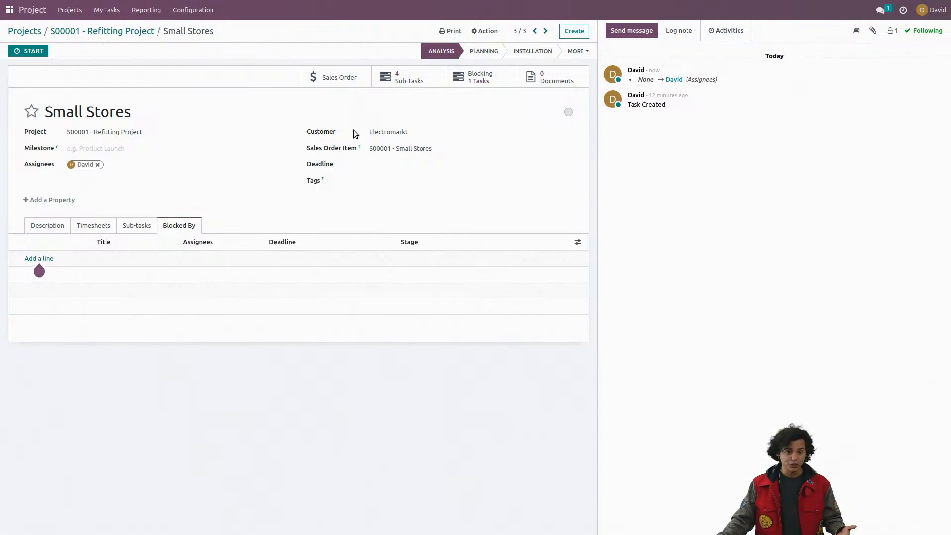
Step: Plan the Flagship stores, Medium Sized Stores and Small Stores tasks from February 1, 2023 in the Refitting Project's monthly Gantt view
mouse_move(359, 149)
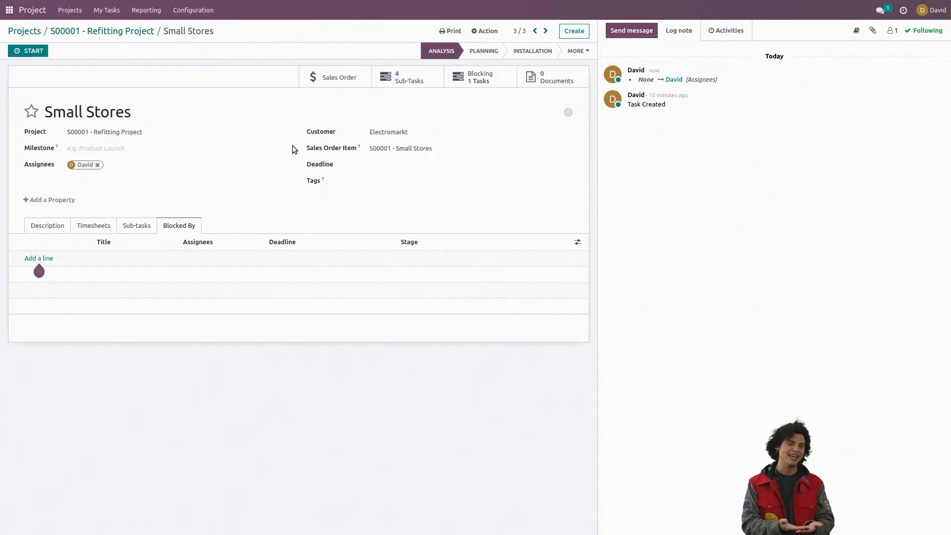
left_click(141, 35)
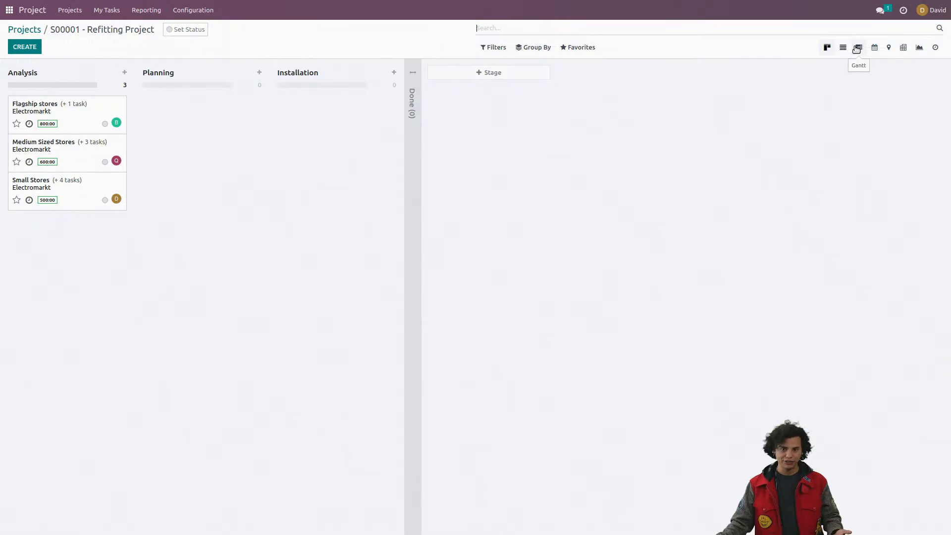
left_click(857, 48)
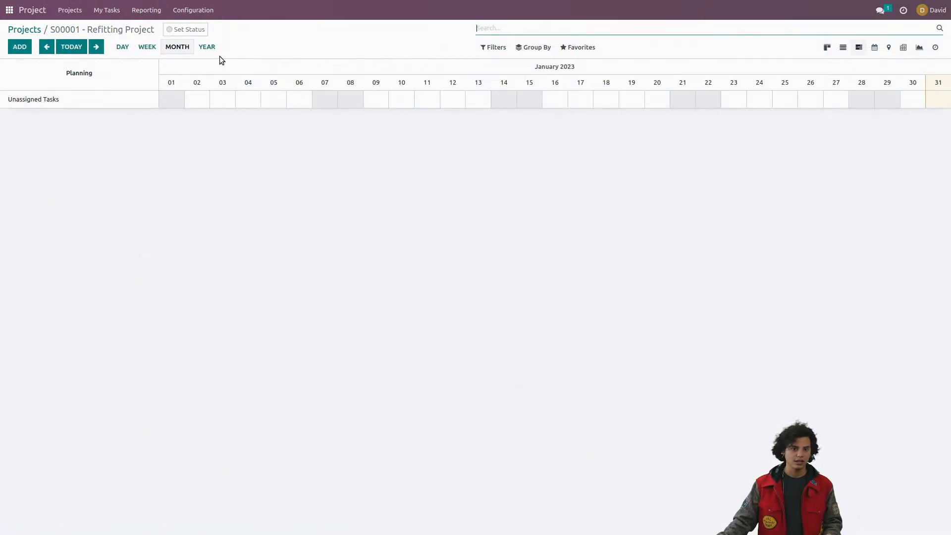
left_click(98, 49)
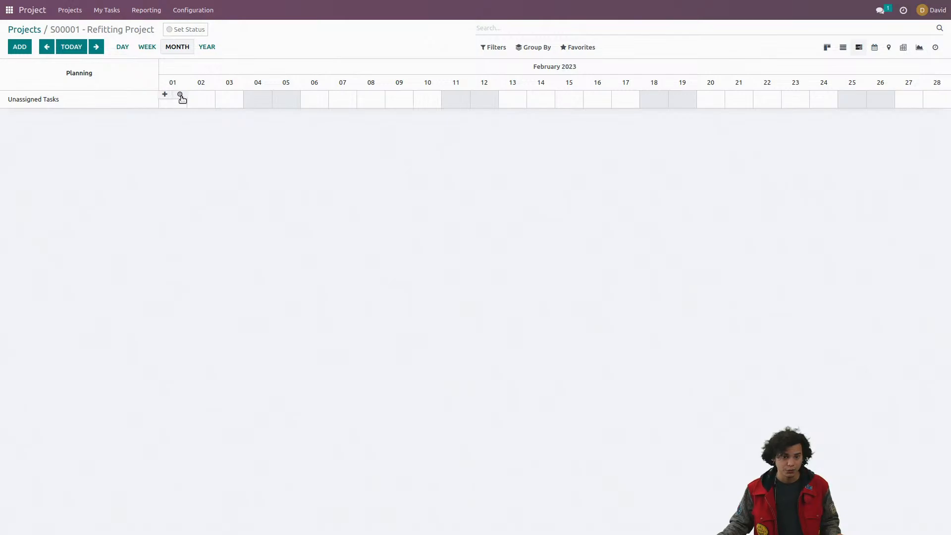
left_click(180, 95)
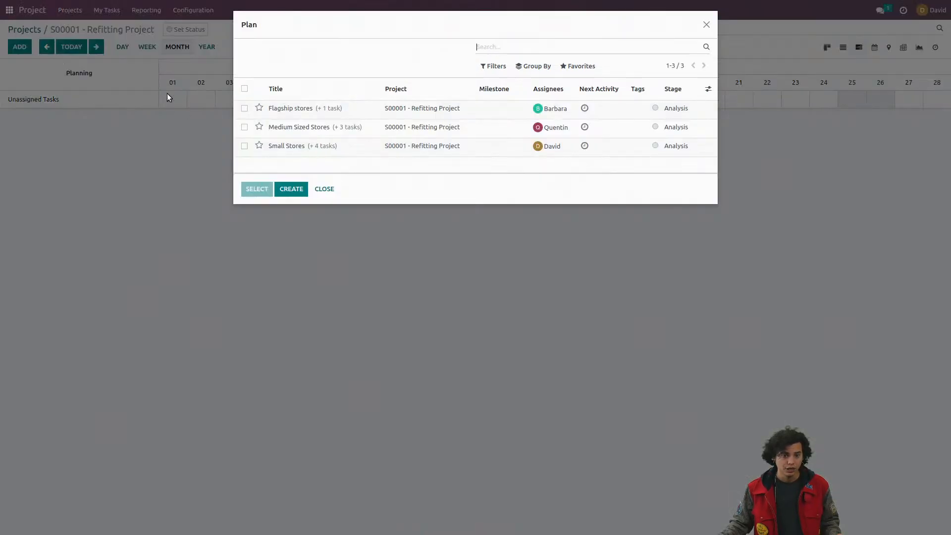
left_click(706, 25)
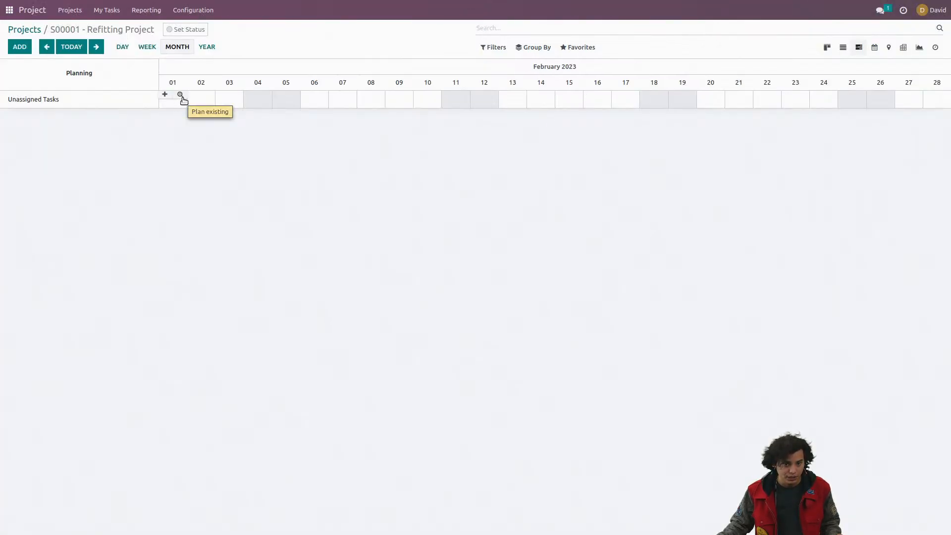
left_click(180, 95)
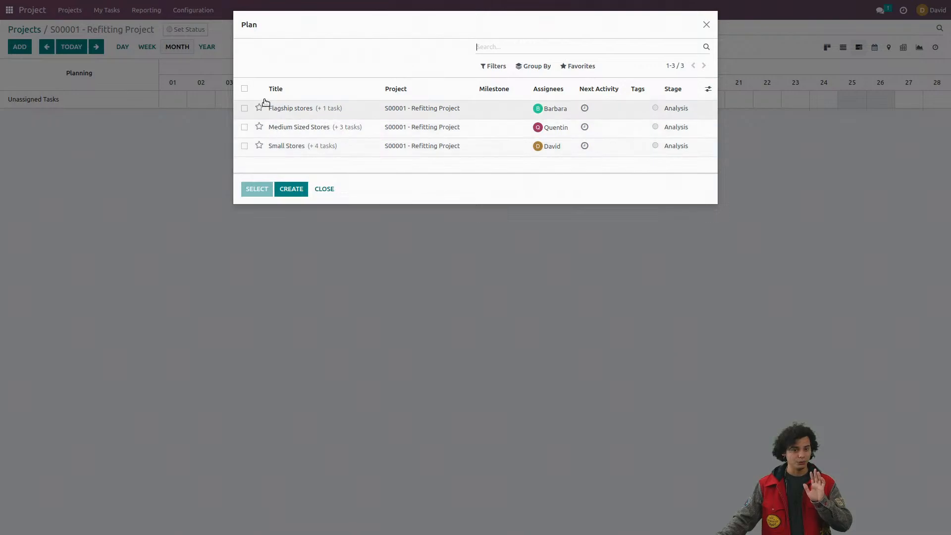
left_click(245, 90)
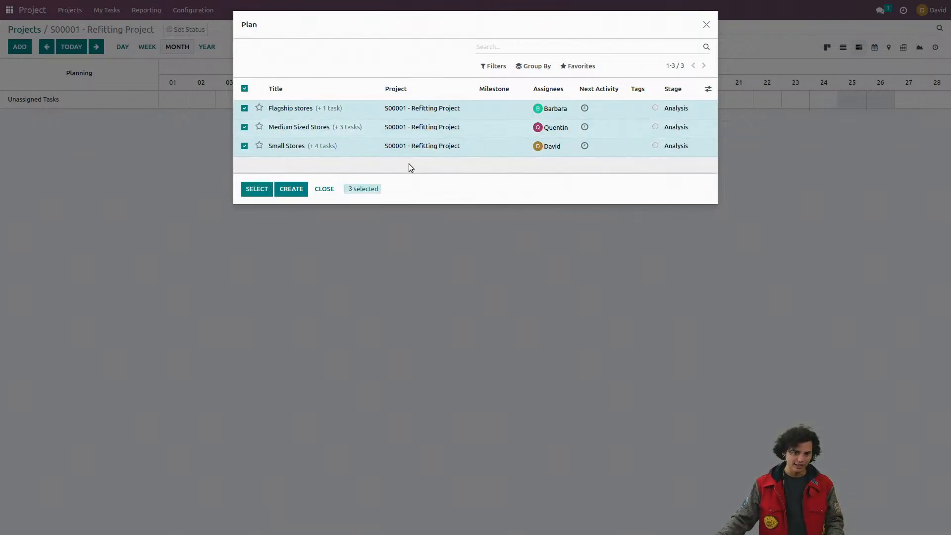
left_click(265, 193)
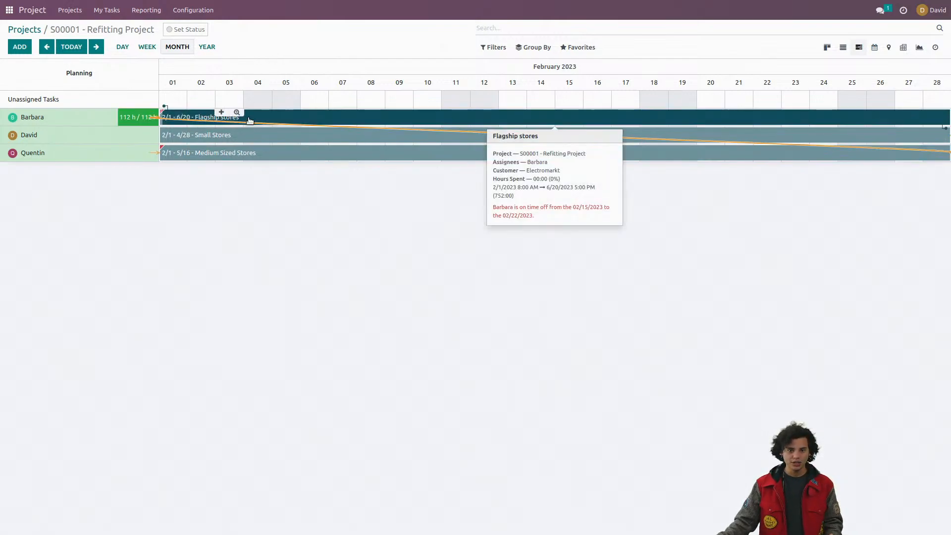
Step: Use the Gantt dependency links to reschedule Flagship stores after Medium Sized Stores, and Medium Sized Stores after Small Stores
mouse_move(406, 135)
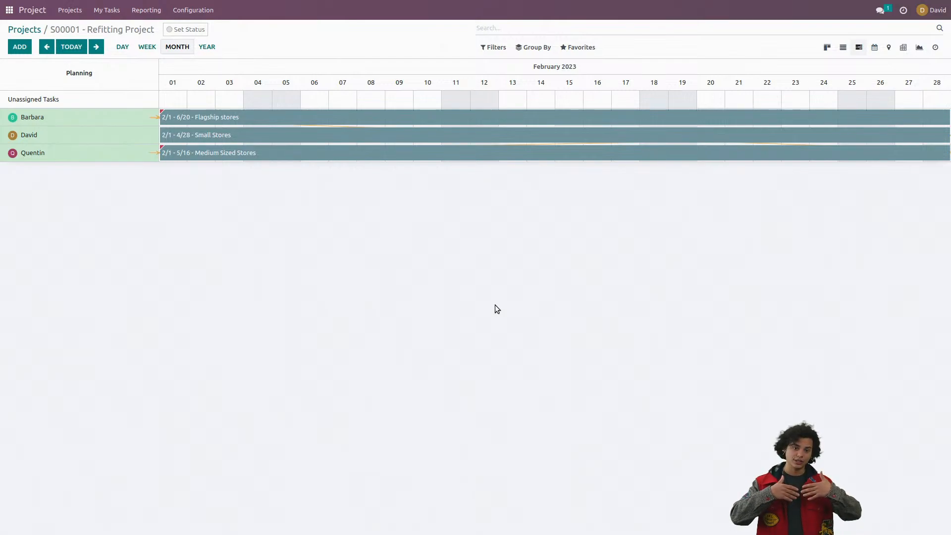
mouse_move(283, 136)
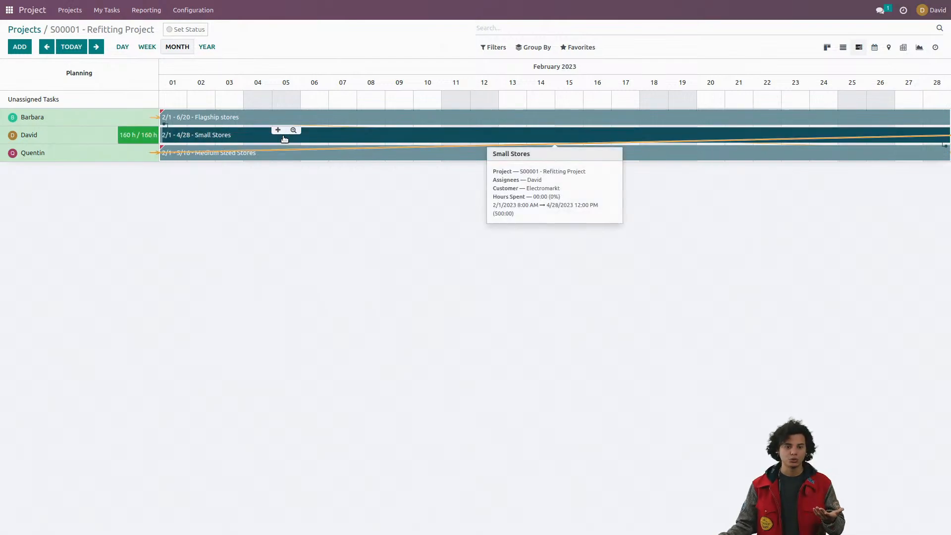
mouse_move(257, 161)
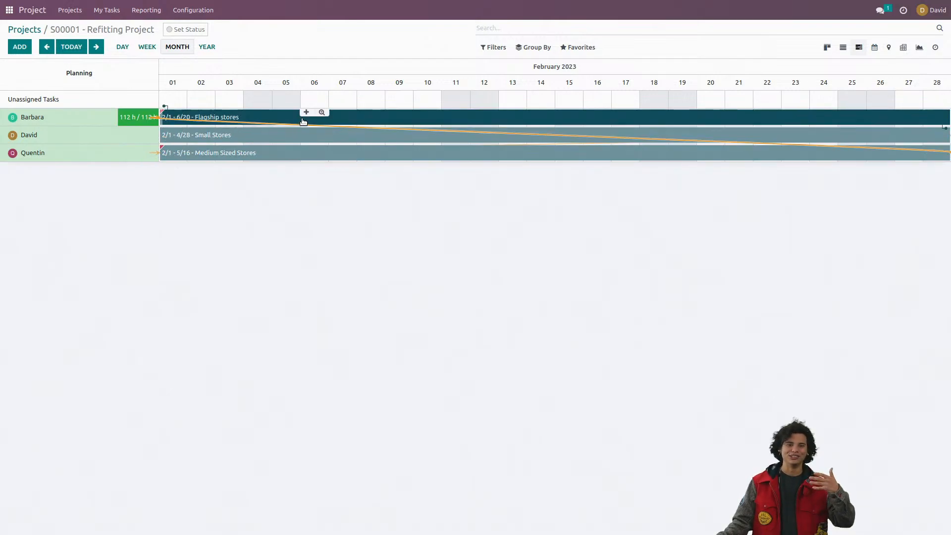
mouse_move(304, 120)
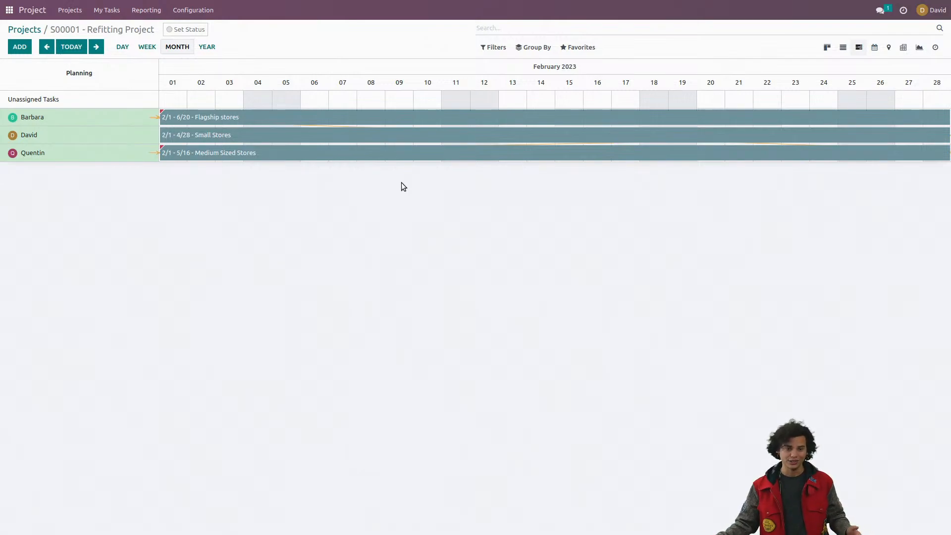
mouse_move(372, 137)
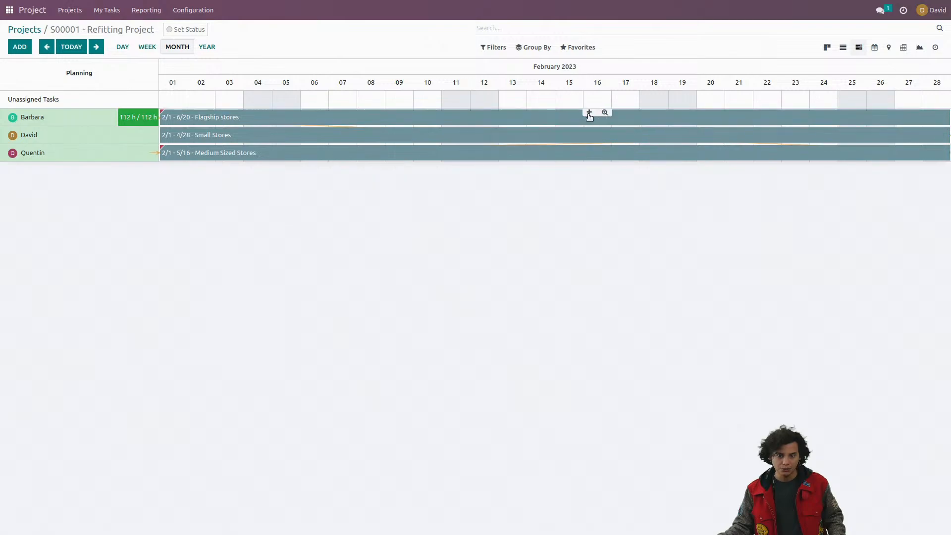
mouse_move(464, 141)
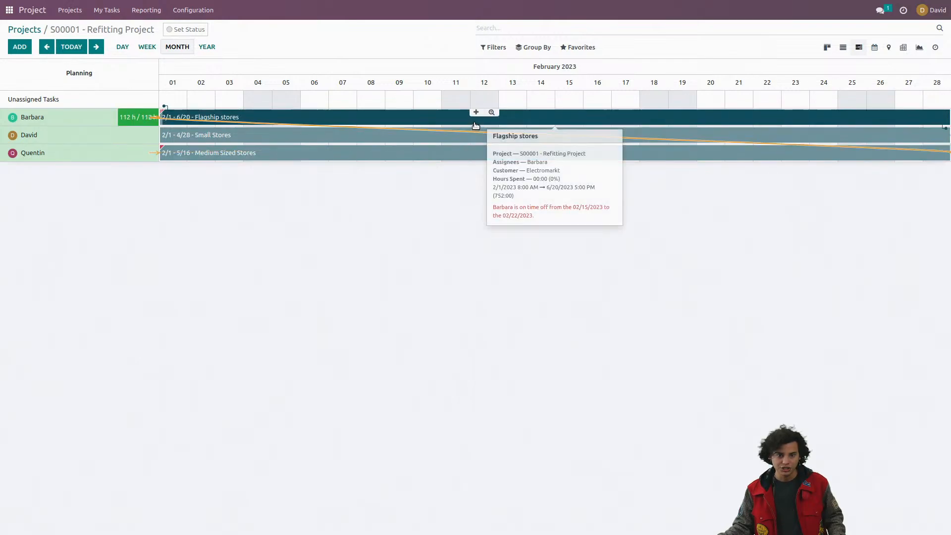
mouse_move(493, 132)
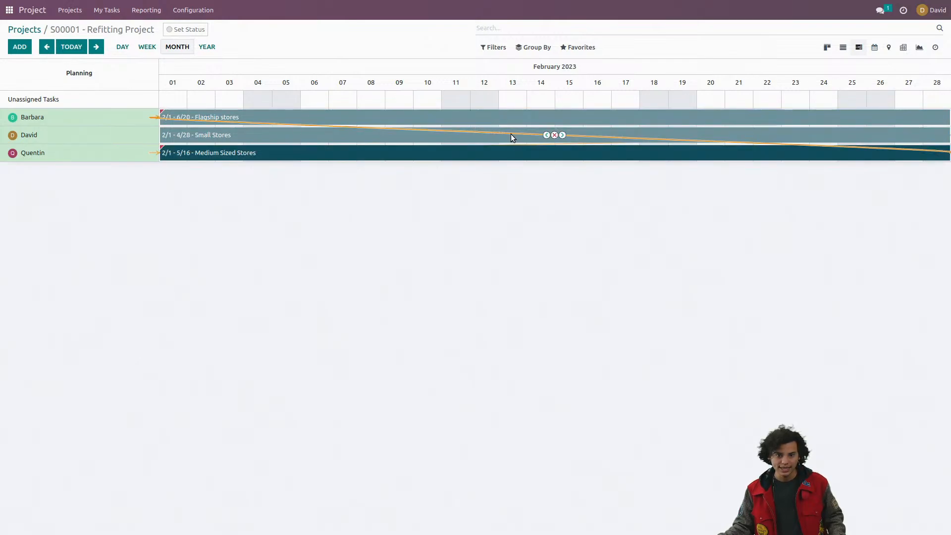
left_click(562, 135)
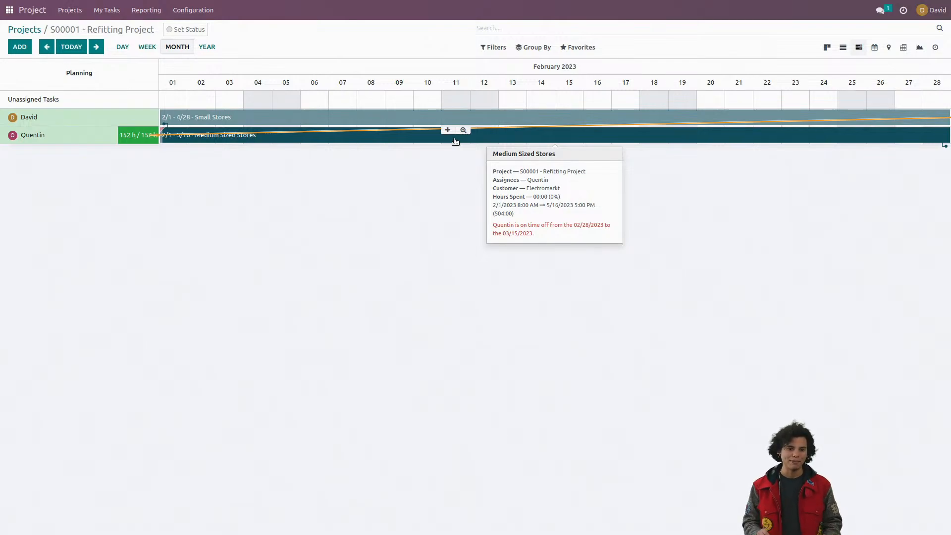
mouse_move(501, 127)
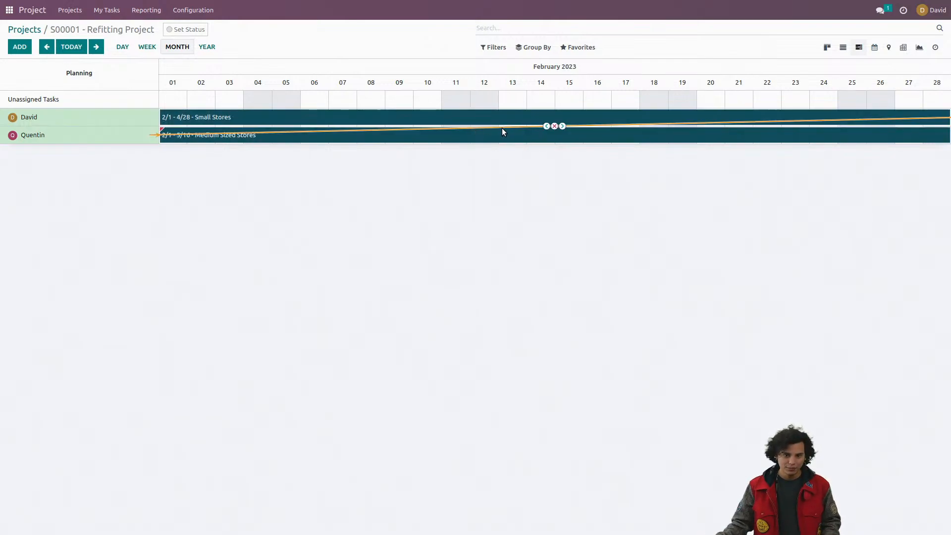
left_click(563, 127)
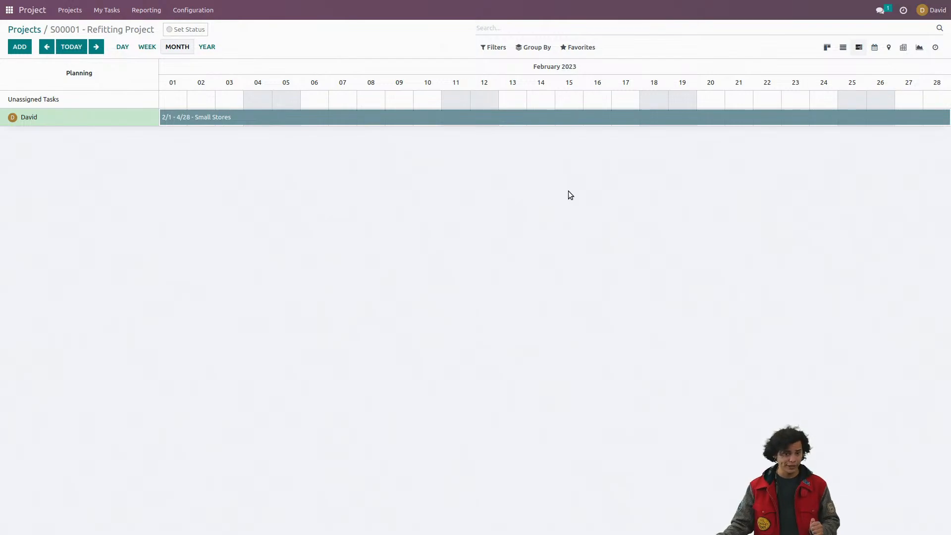
Step: Reopen the S00001 - Refitting Project board and set the Small Stores task's milestone to Small Stores
mouse_move(207, 118)
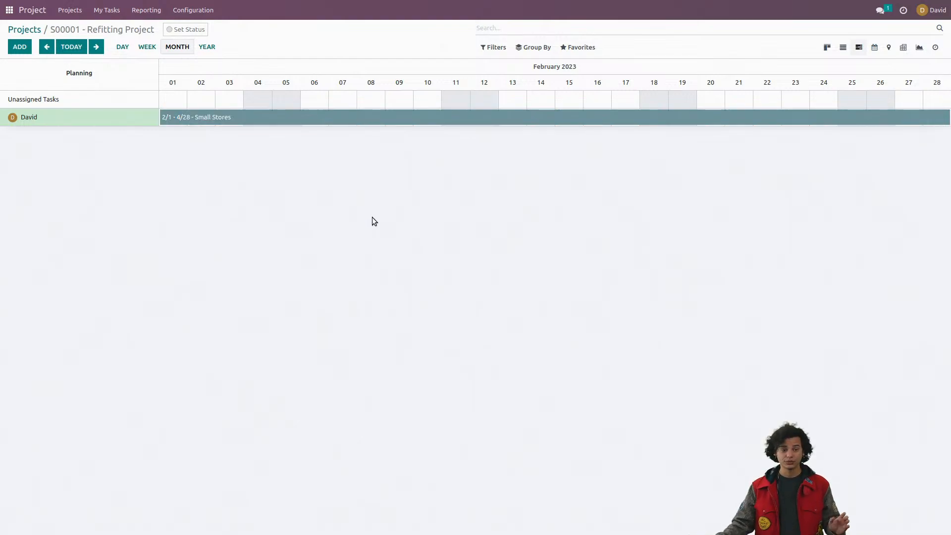
left_click(29, 28)
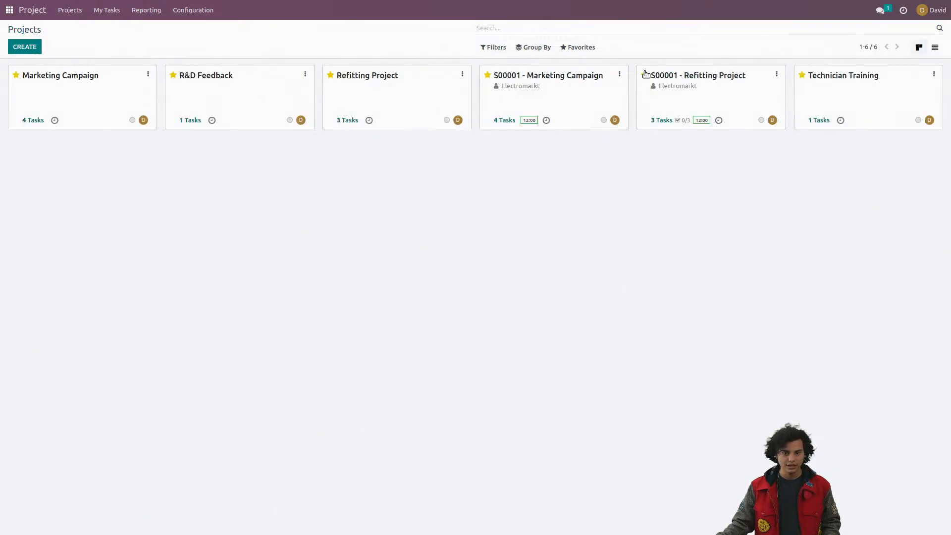
left_click(700, 87)
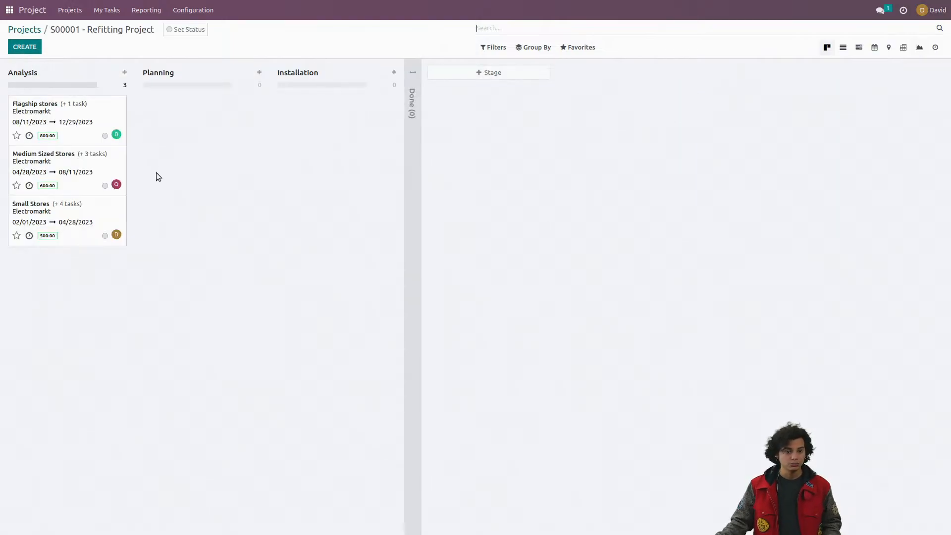
left_click(83, 215)
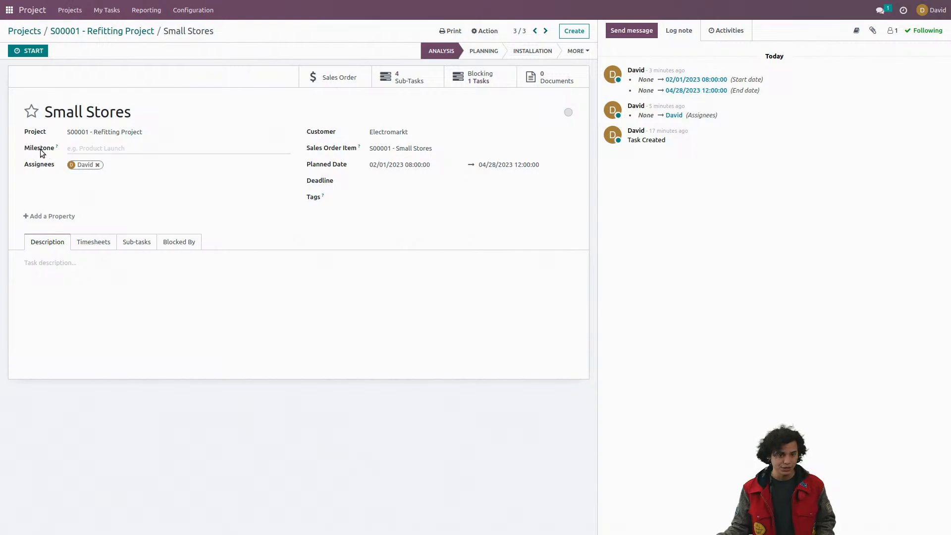
left_click(121, 148)
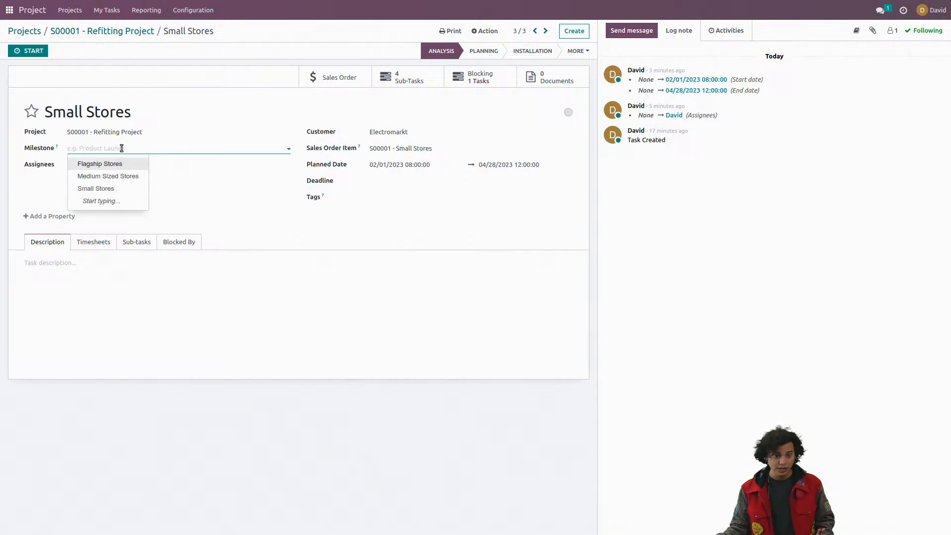
left_click(120, 188)
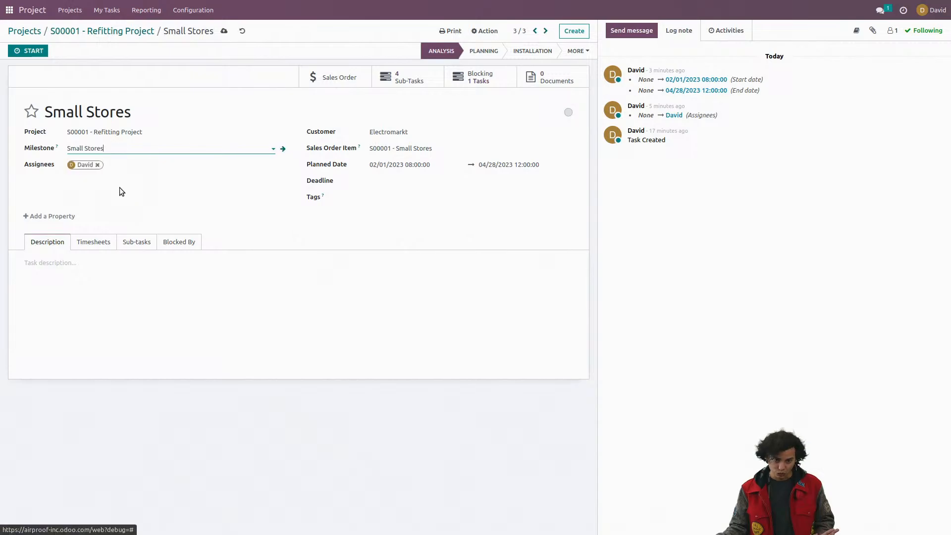
Step: Go to the Medium Sized Stores task and set its milestone to Medium Sized Stores
left_click(535, 31)
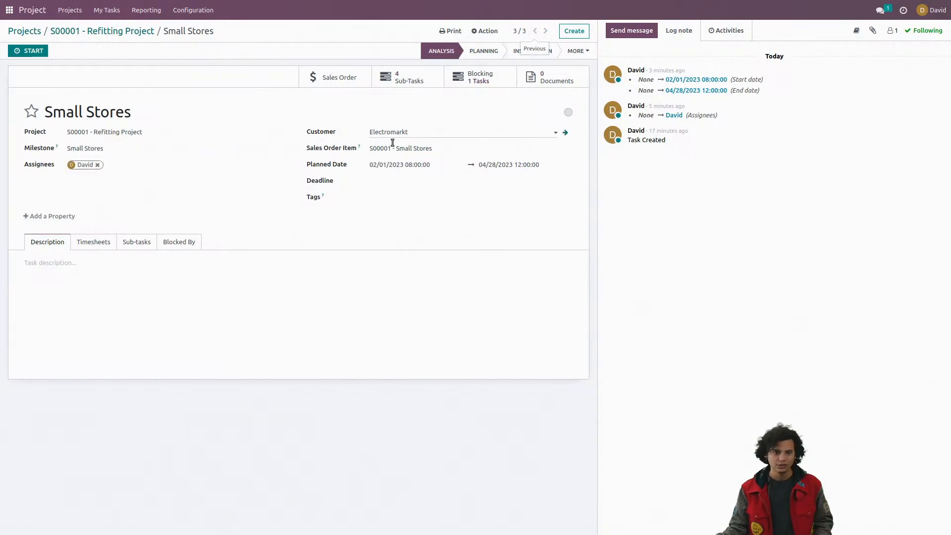
left_click(135, 148)
left_click(132, 174)
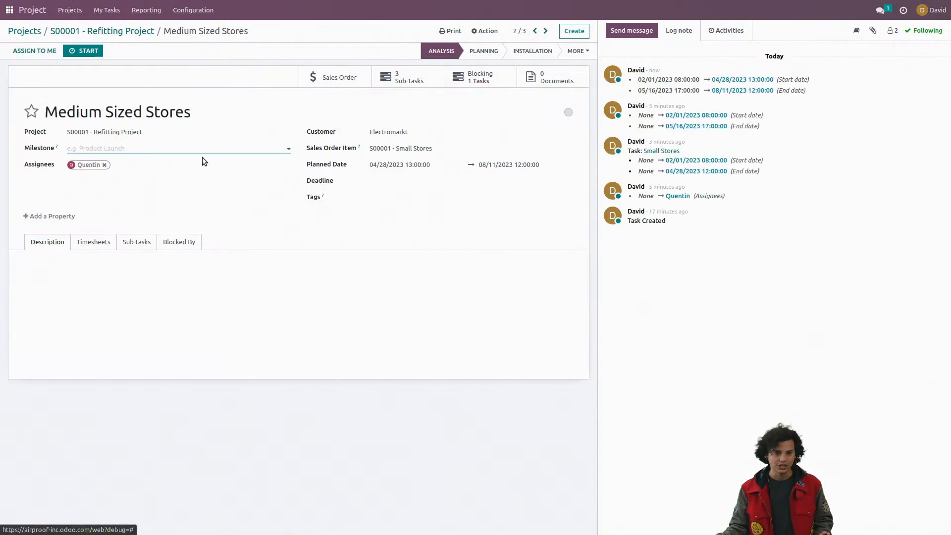
Step: Set the Flagship stores task's milestone to Flagship Stores and return to the project's task board
left_click(535, 31)
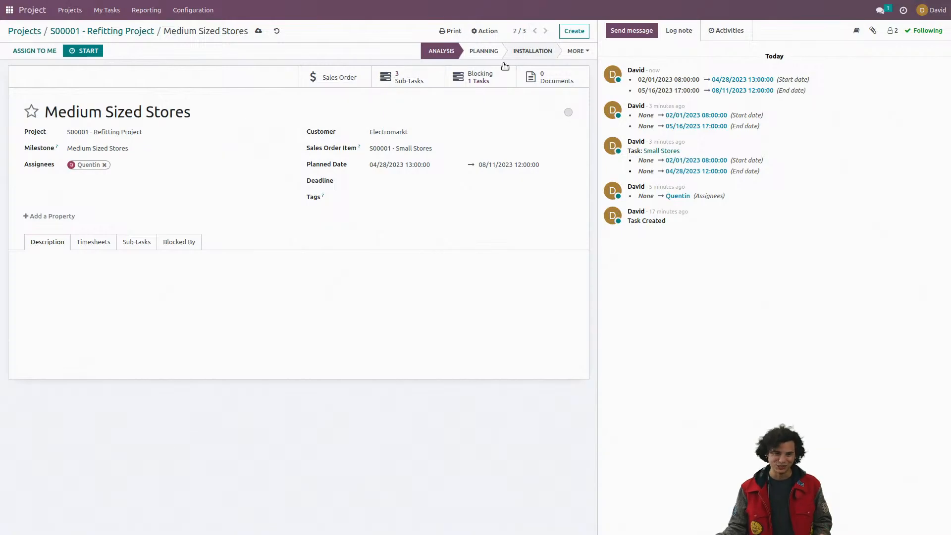
left_click(146, 149)
left_click(124, 164)
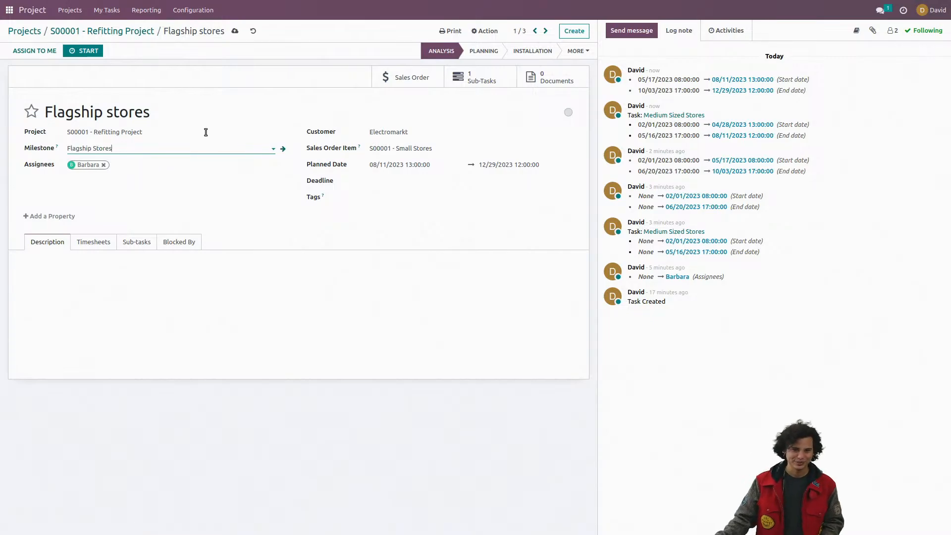
left_click(142, 32)
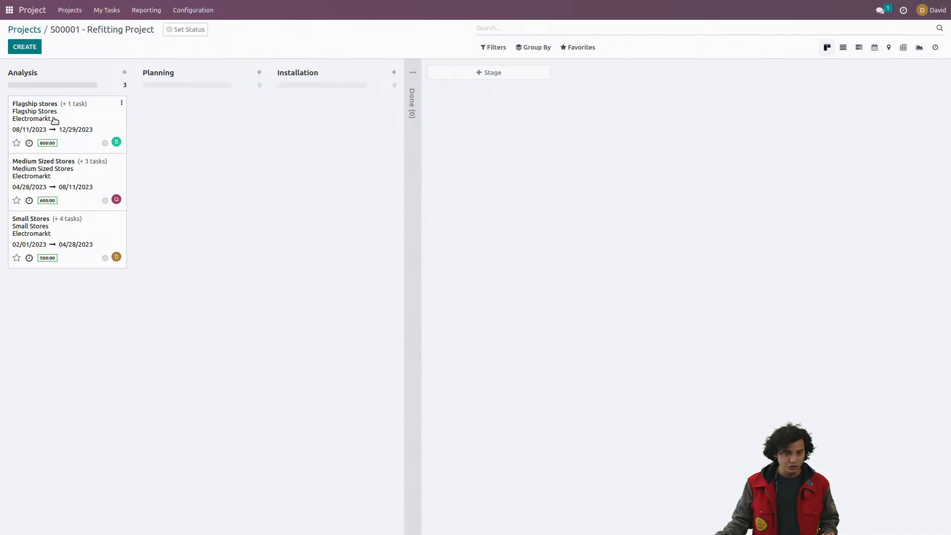
Step: Move the Small Stores task to the Done stage and return to the overview of all projects
left_click(73, 239)
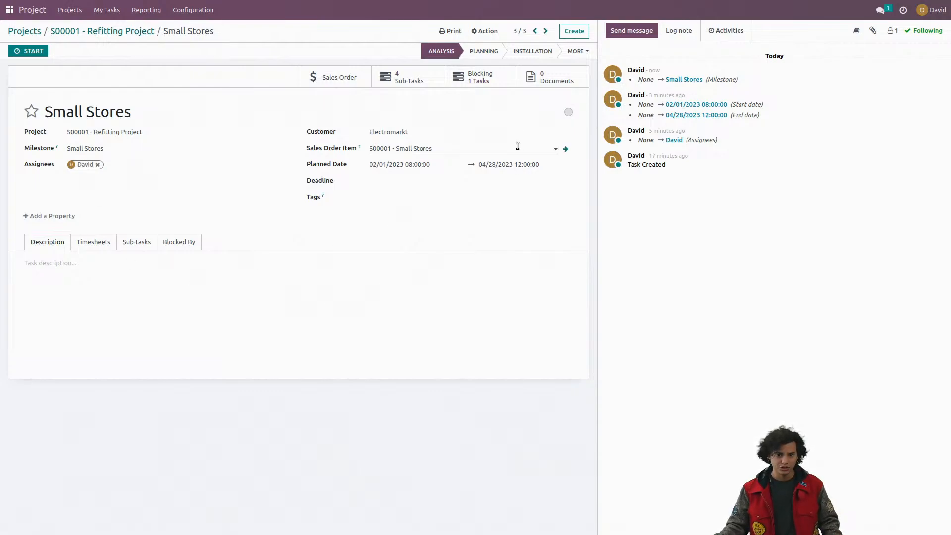
left_click(576, 53)
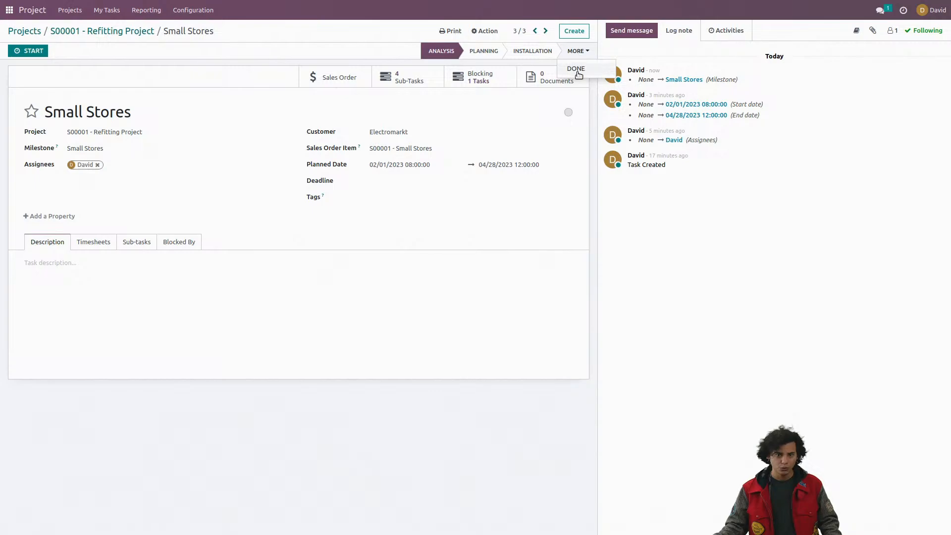
left_click(576, 70)
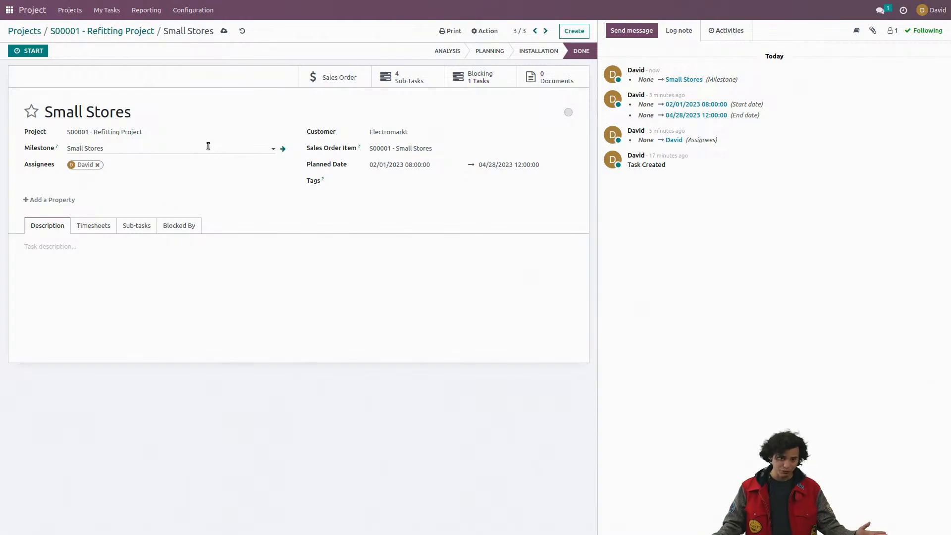
left_click(84, 34)
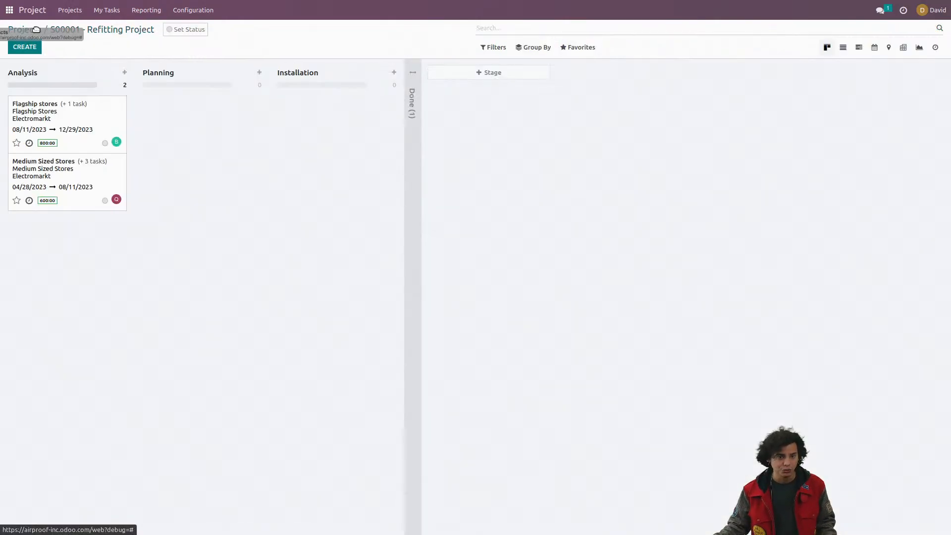
mouse_move(36, 29)
left_mouse_down()
mouse_move(197, 90)
mouse_move(36, 31)
left_mouse_up()
left_click(36, 31)
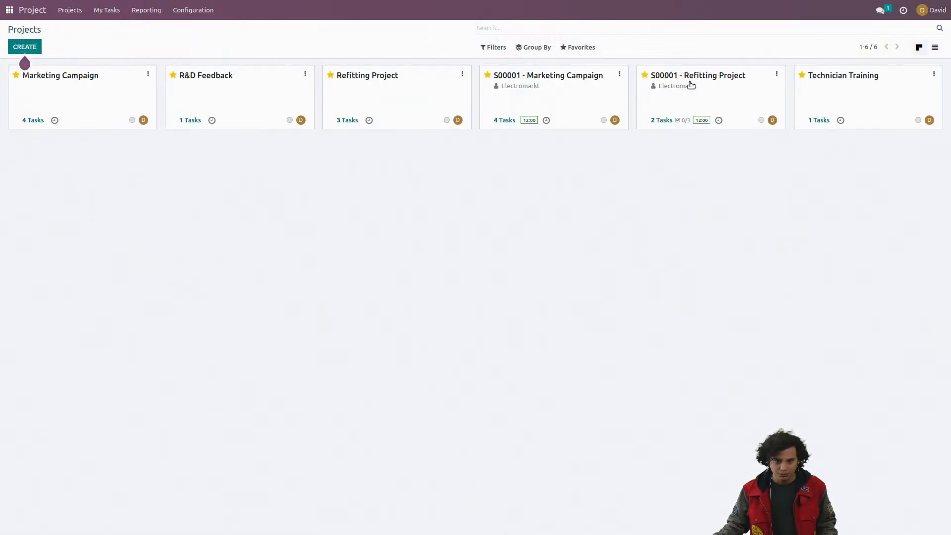
Step: Open the project updates of Electromarkt's refitting project and mark the Small Stores milestone as reached
left_click(777, 74)
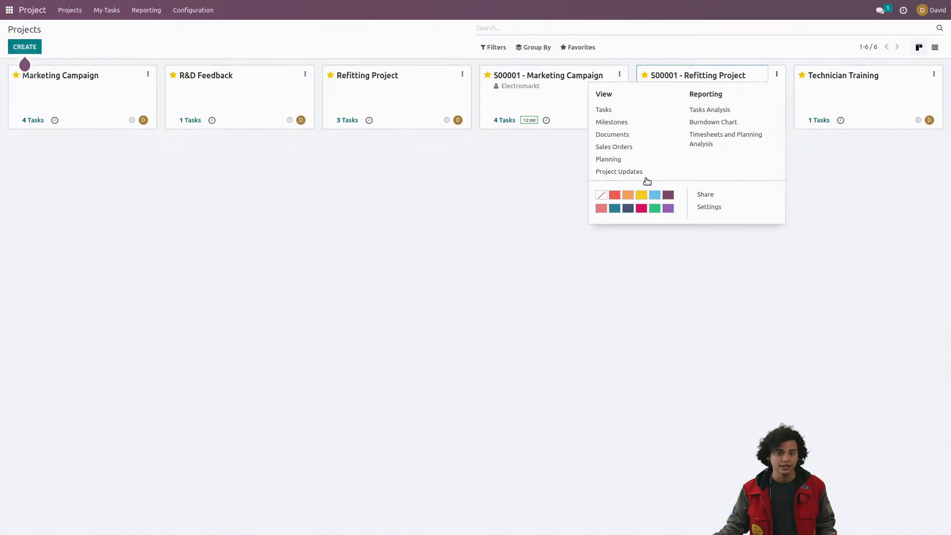
left_click(645, 173)
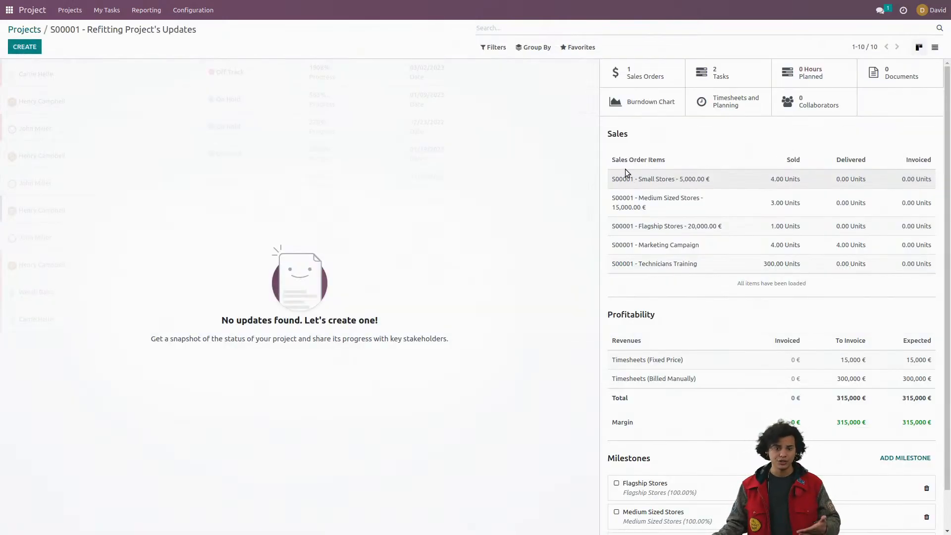
scroll(715, 263, "down", 2)
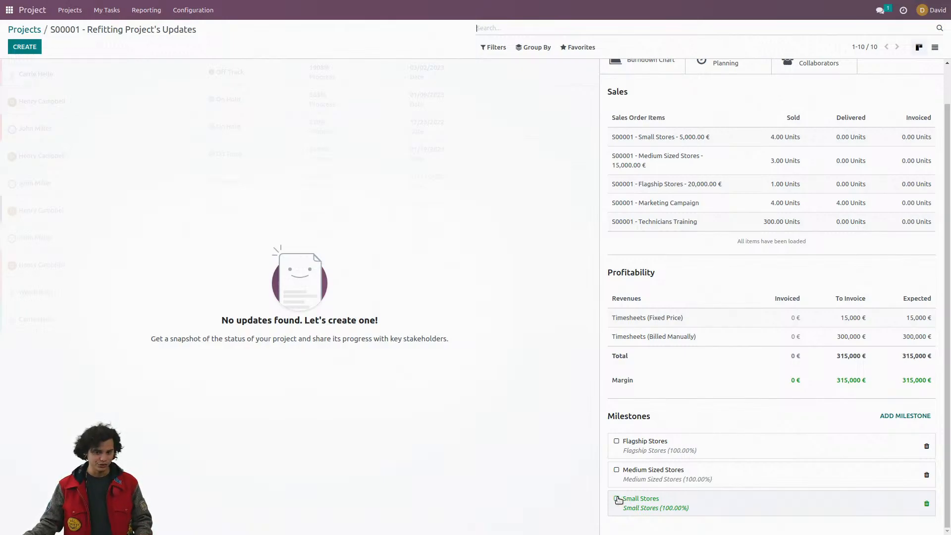
left_click(616, 498)
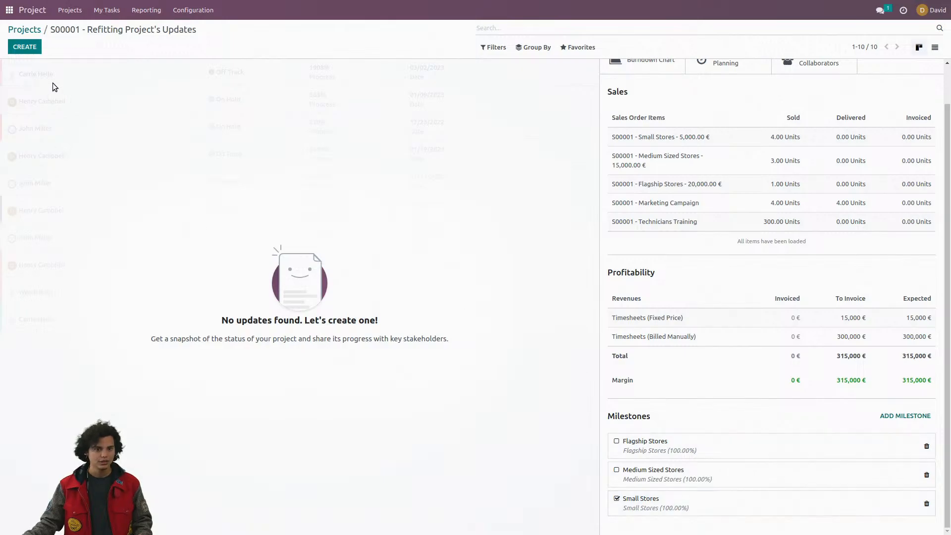
Step: Open the Electromarkt order in the Sales app, review its milestones list and return to the order
left_click(9, 10)
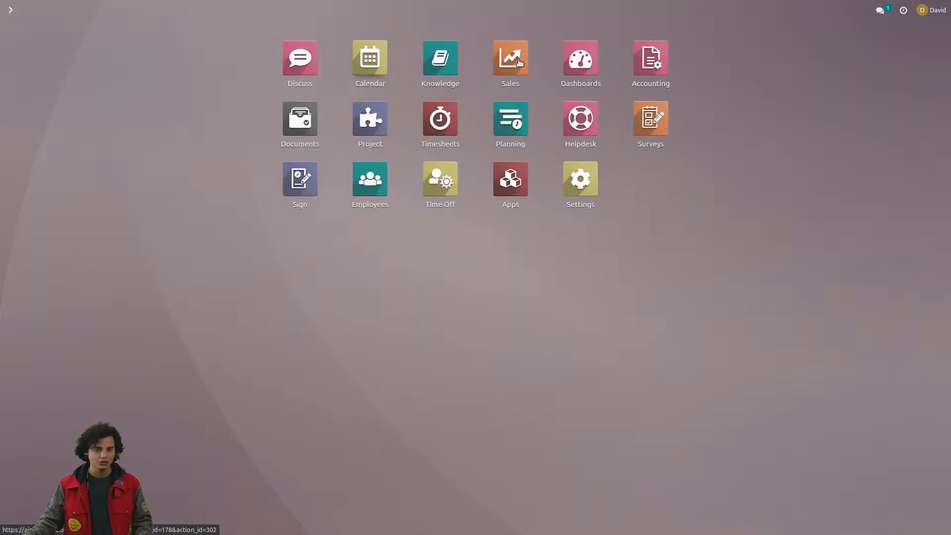
left_click(515, 59)
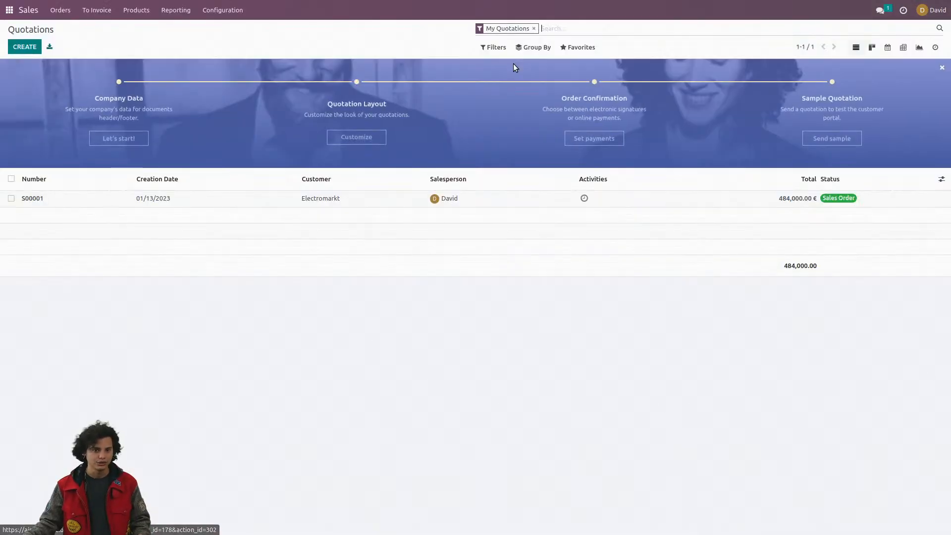
left_click(388, 197)
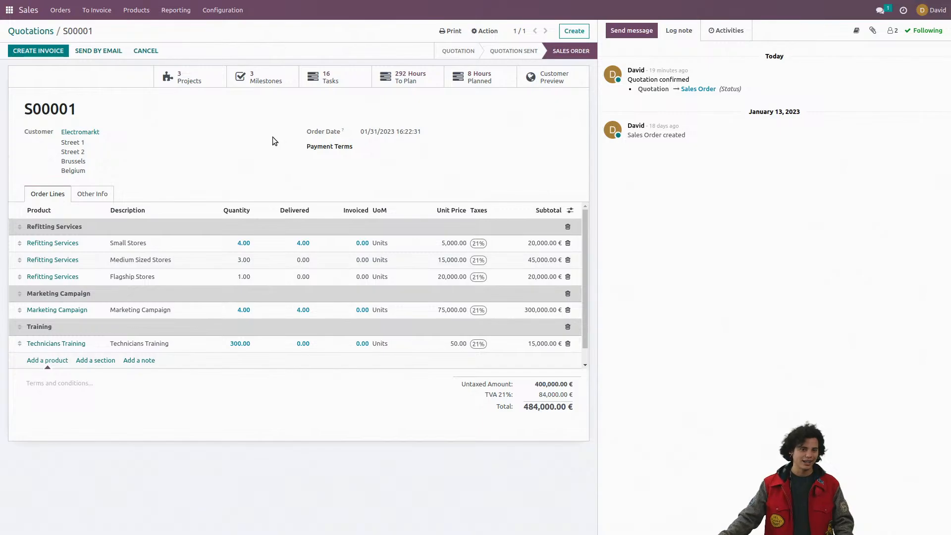
left_click(272, 84)
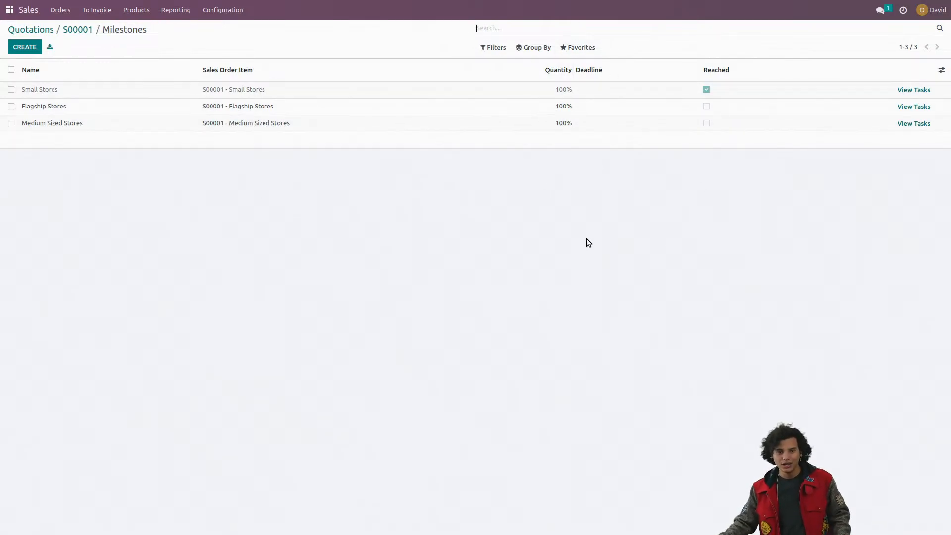
left_click(93, 33)
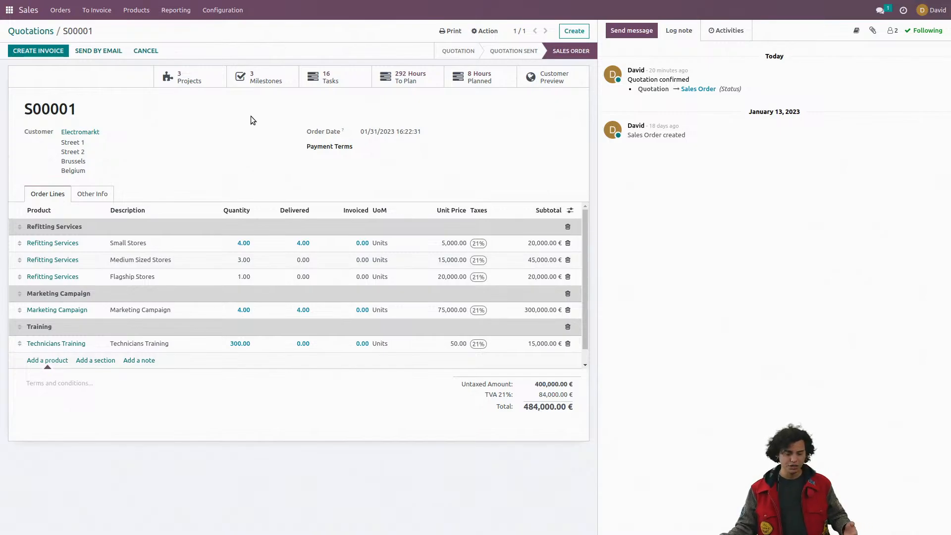
Step: Set the quantity of the order's Small Stores milestone to 125% and save it
left_click(267, 89)
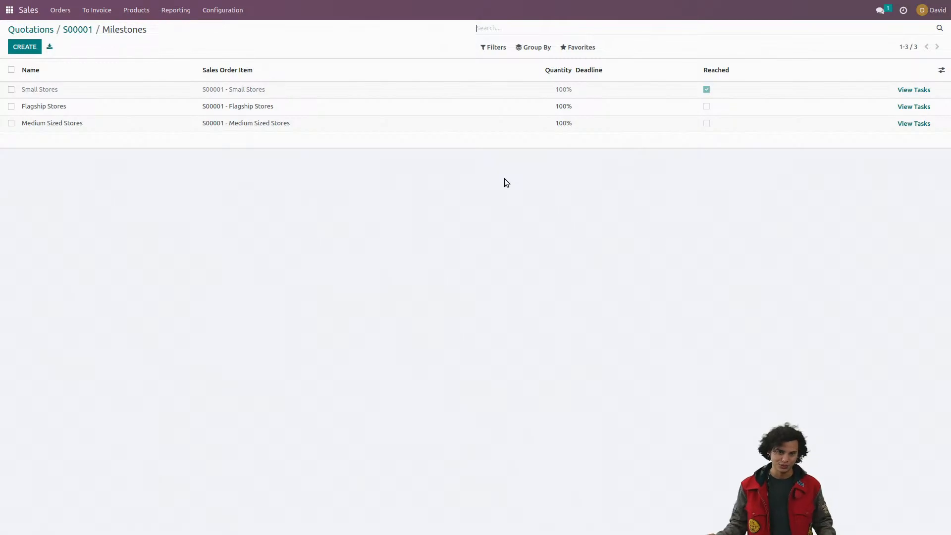
left_click(557, 90)
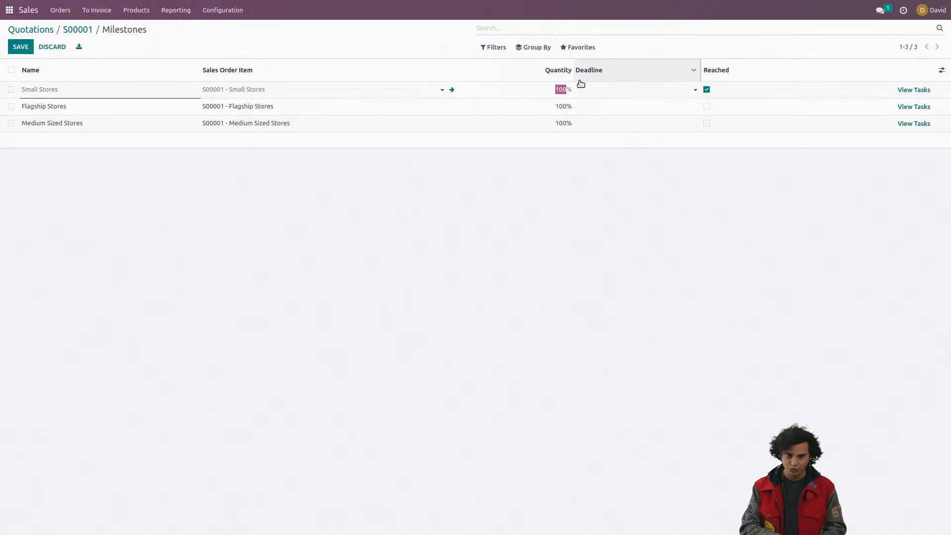
type("125")
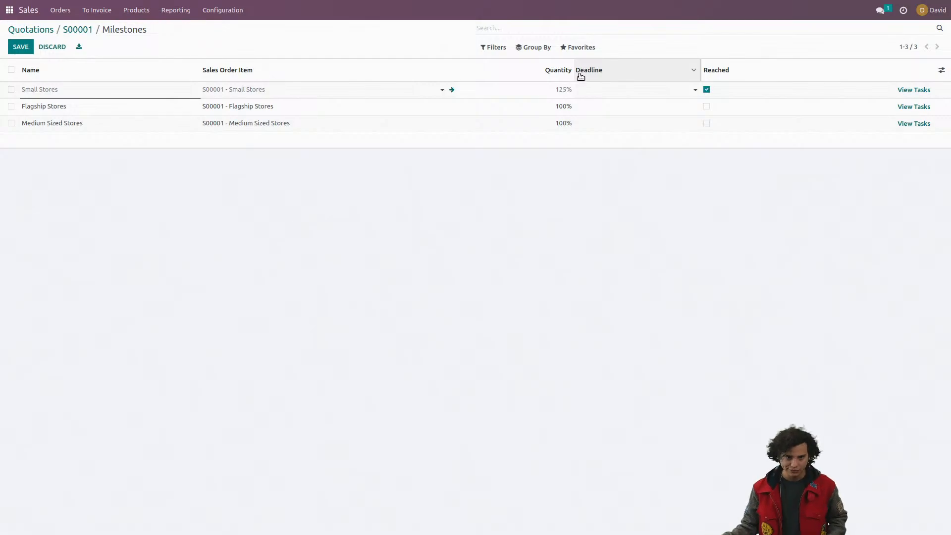
left_click(21, 48)
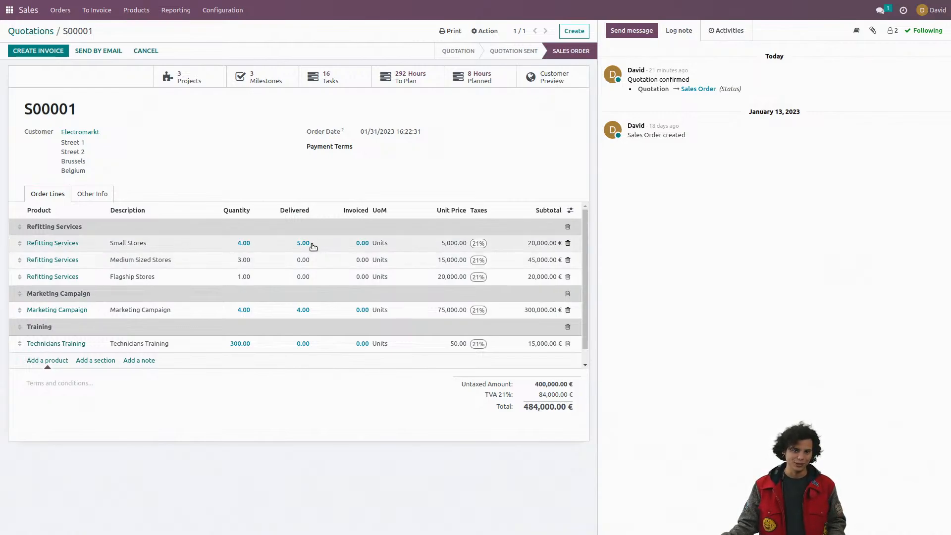
Step: Mark the order's Flagship Stores and Medium Sized Stores milestones as reached and return to the sales order
left_click(278, 85)
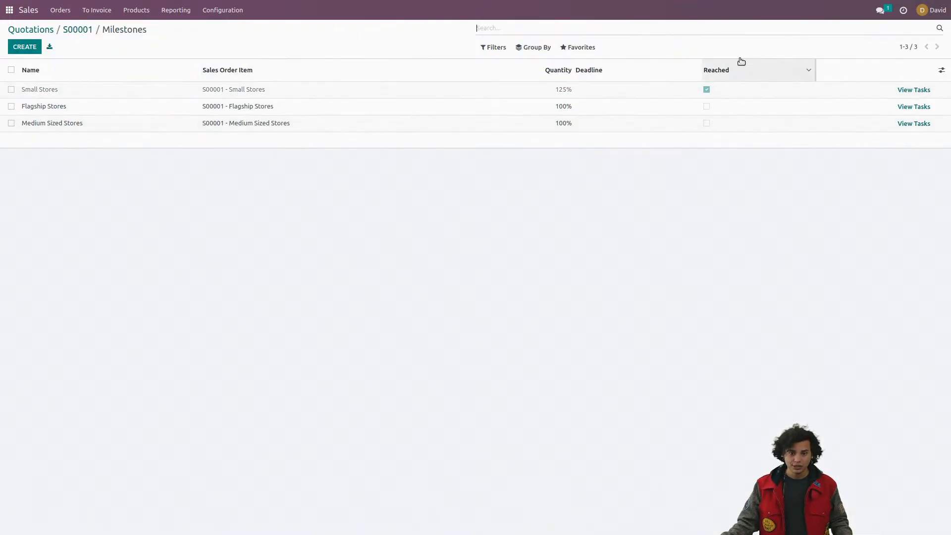
left_click(707, 106)
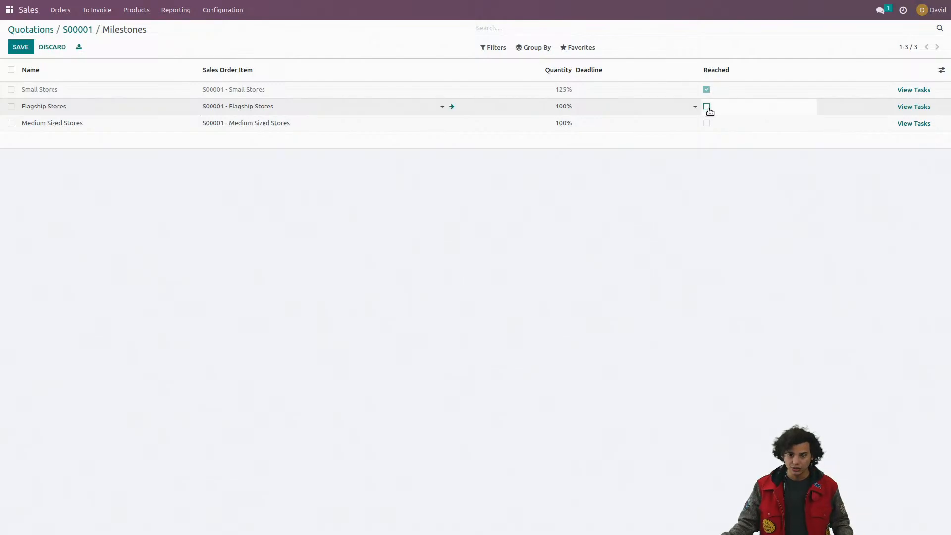
left_click(707, 107)
left_click(707, 124)
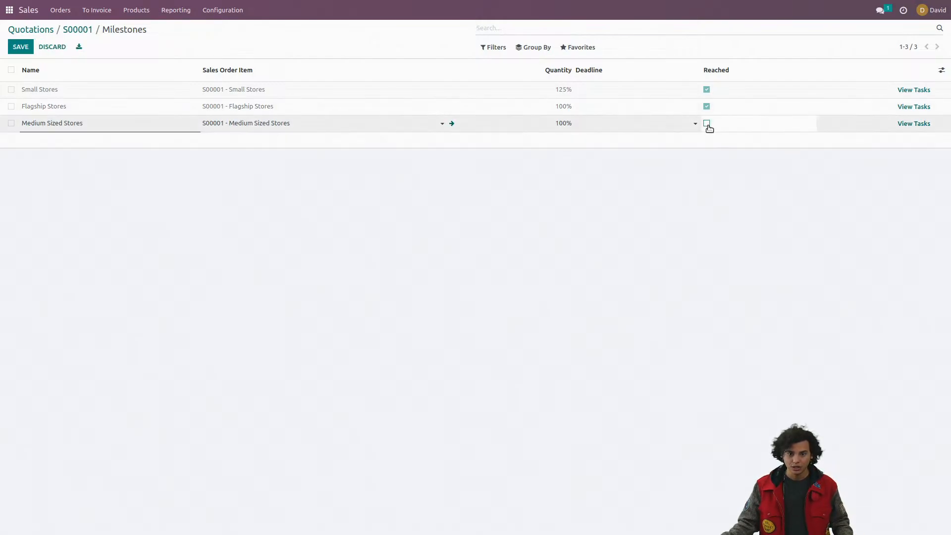
left_click(707, 123)
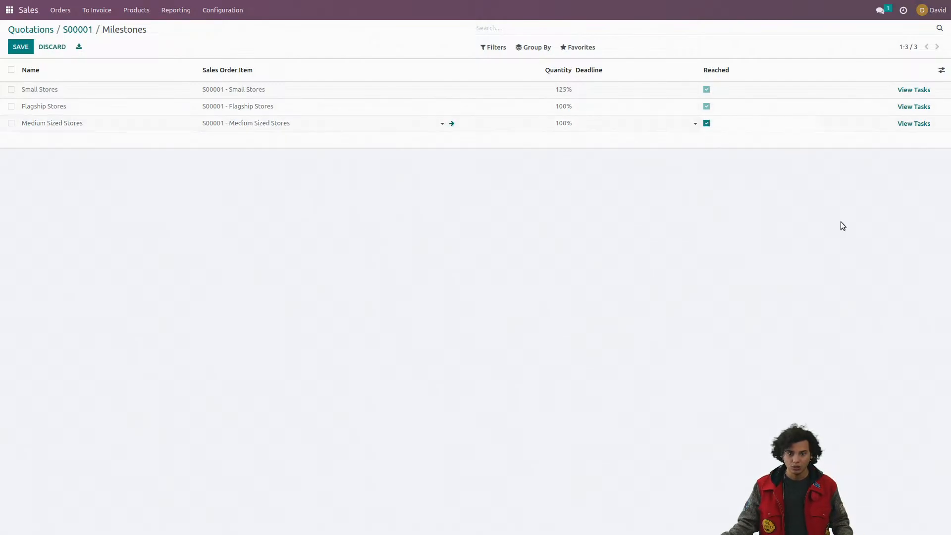
left_click(83, 30)
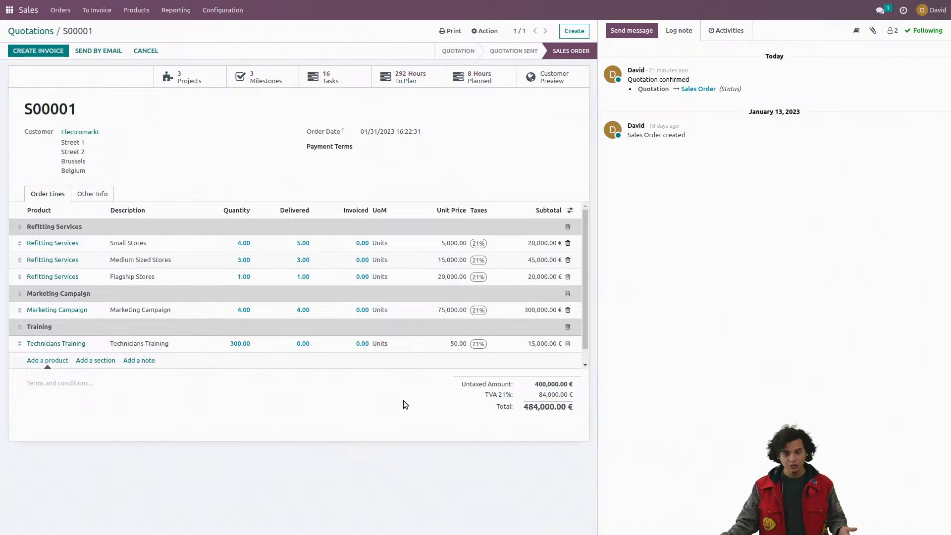
Step: Create a regular draft invoice from the Electromarkt order and compare its total with the order total
left_click_drag(528, 408, 554, 406)
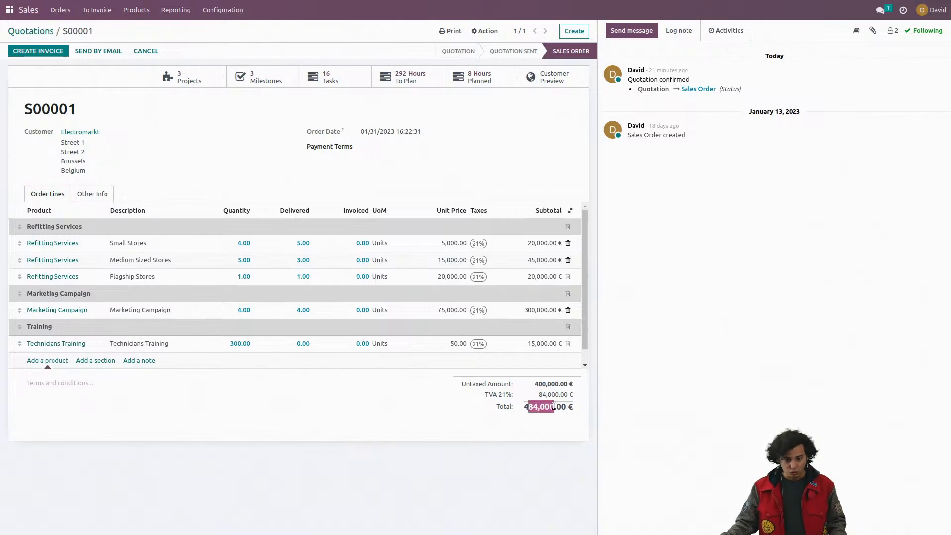
left_click(377, 383)
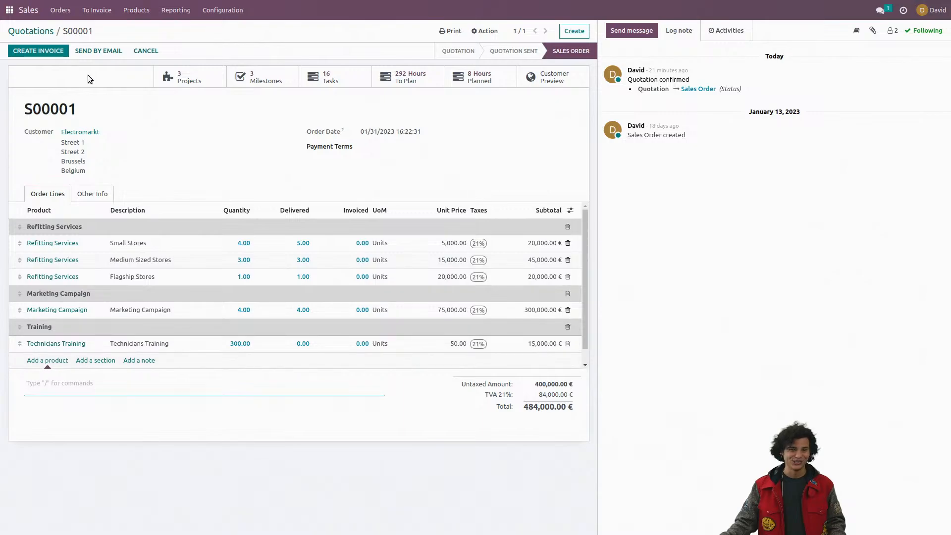
left_click(61, 53)
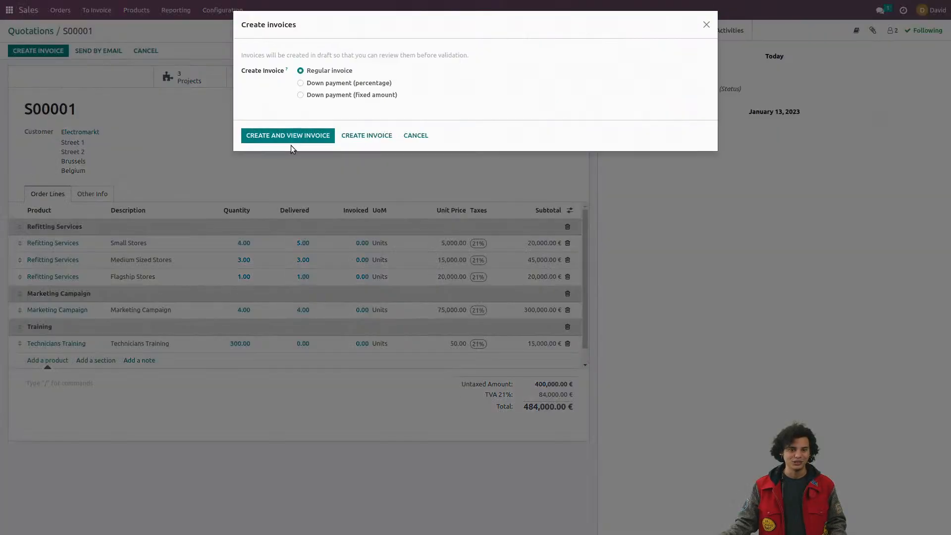
left_click(296, 136)
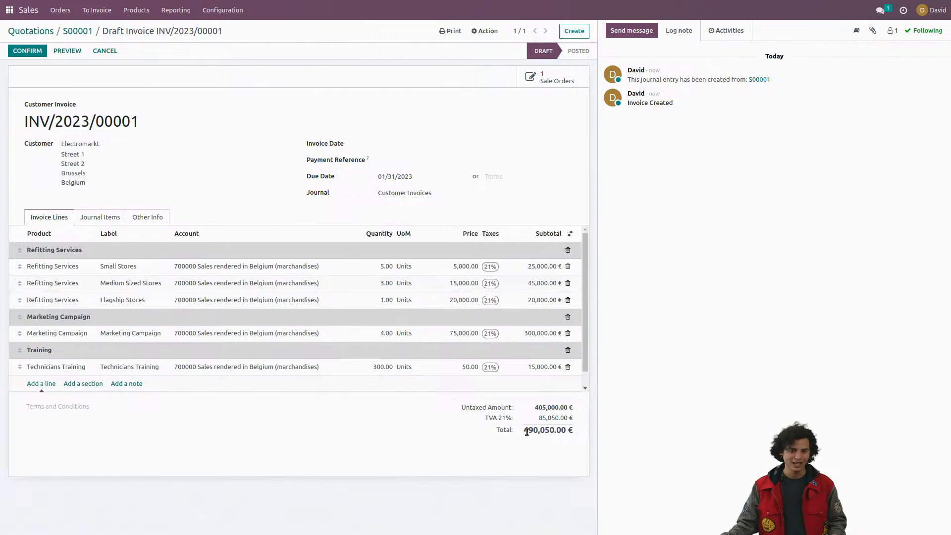
left_click_drag(524, 431, 555, 431)
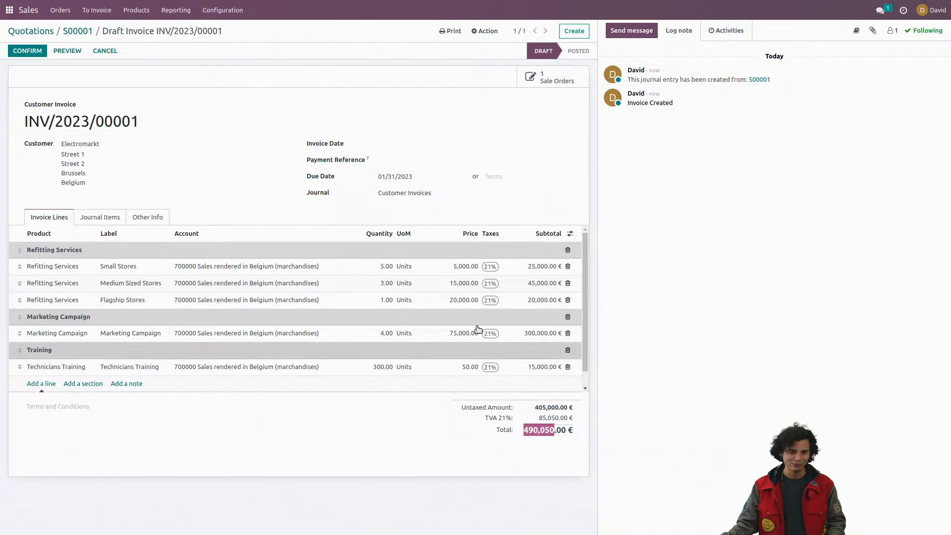
left_click(434, 94)
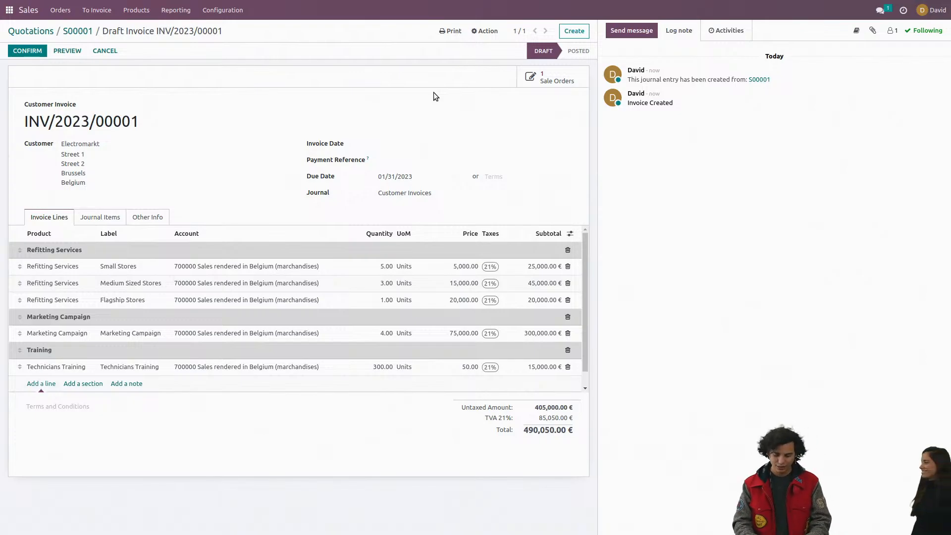
Step: Switch to the full-screen presentation and advance to the "So what's new?" slide
key("ctrl+alt+Left")
key("Right")
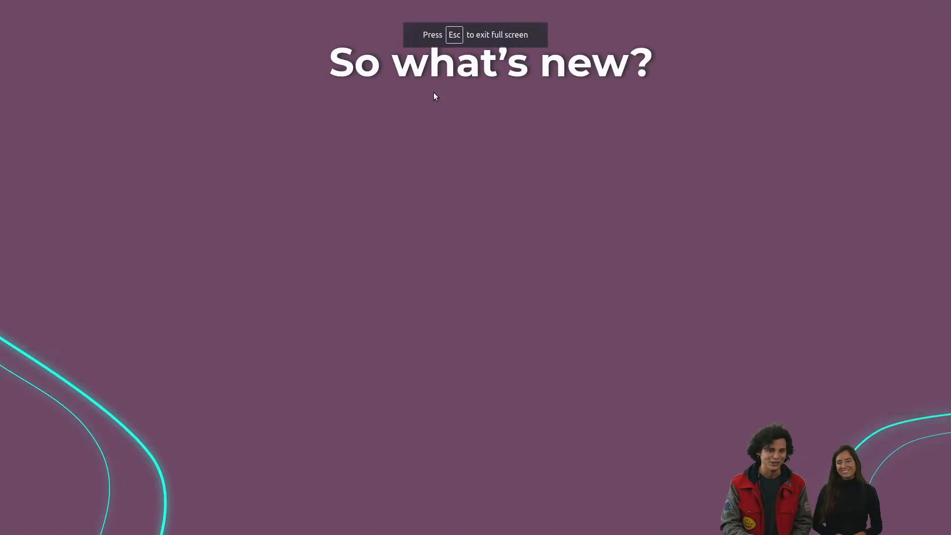
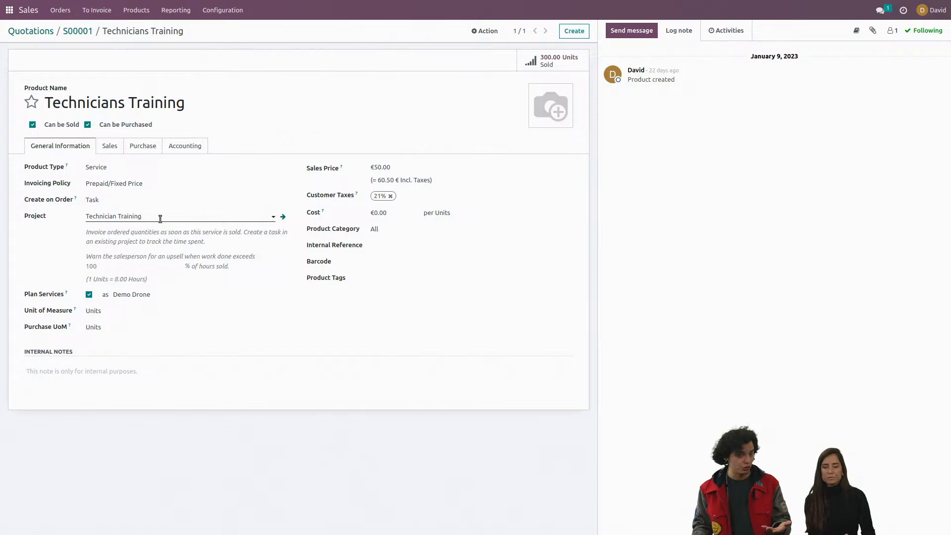
Step: Duplicate the S00001 - Marketing Campaign project from its settings in the Project app
left_click(9, 10)
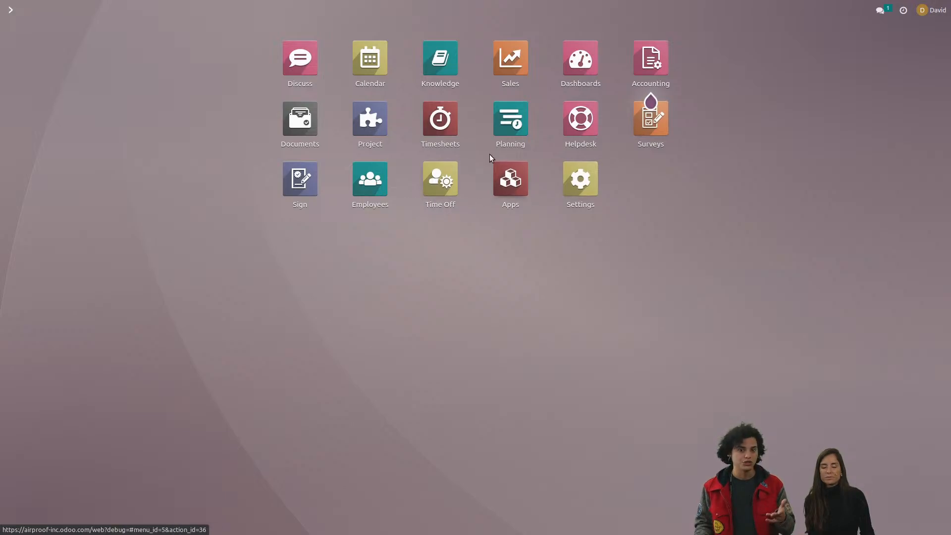
left_click(369, 126)
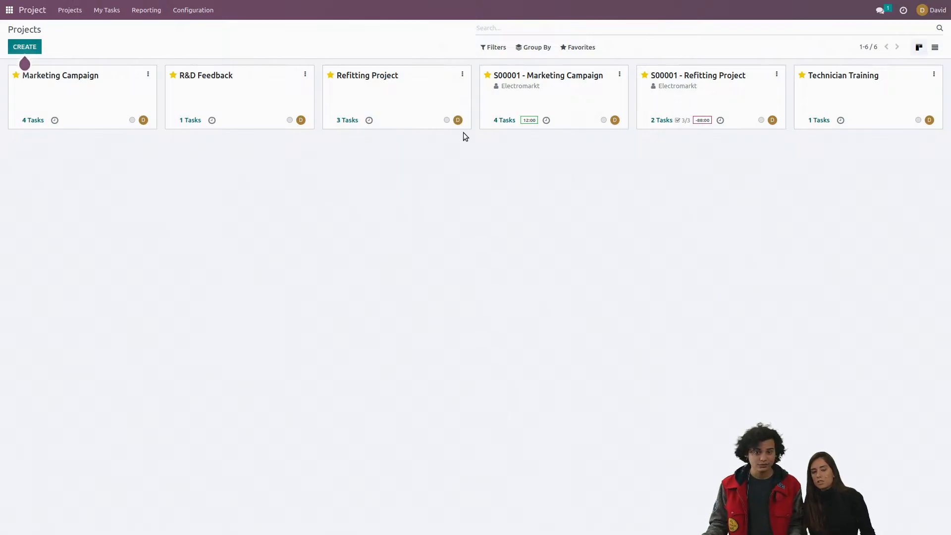
left_click(619, 74)
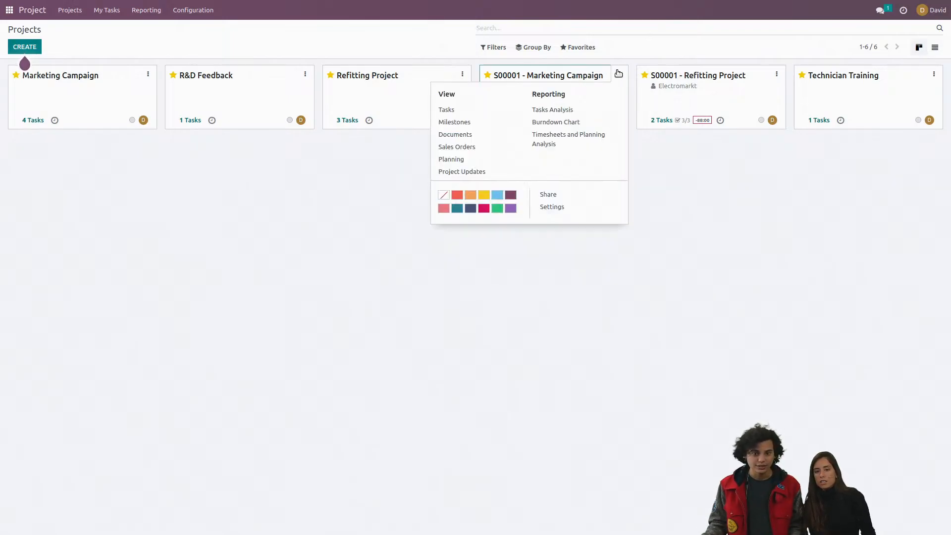
left_click(559, 208)
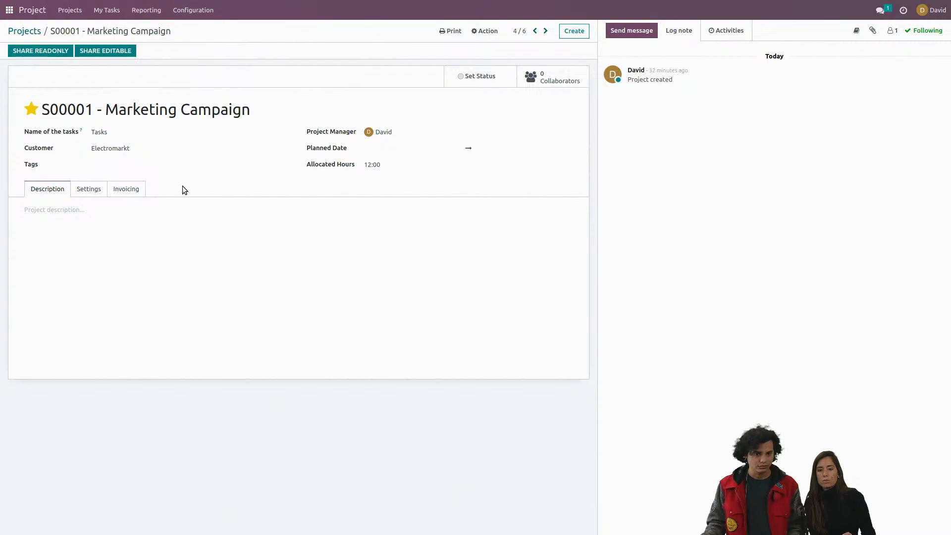
left_click(487, 31)
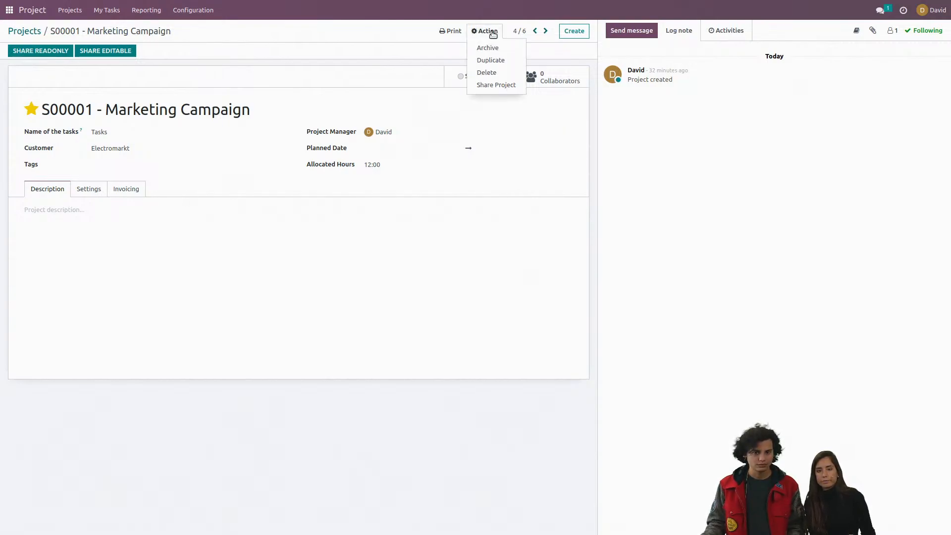
left_click(502, 62)
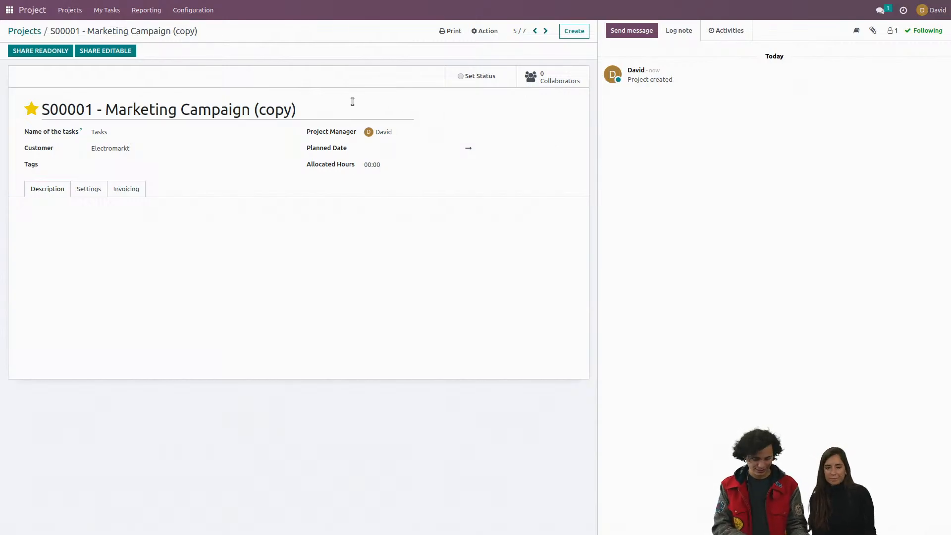
Step: Check the live chat for the next audience question and return to the duplicated project
key("ctrl+alt+Right")
key("ctrl+alt+Right")
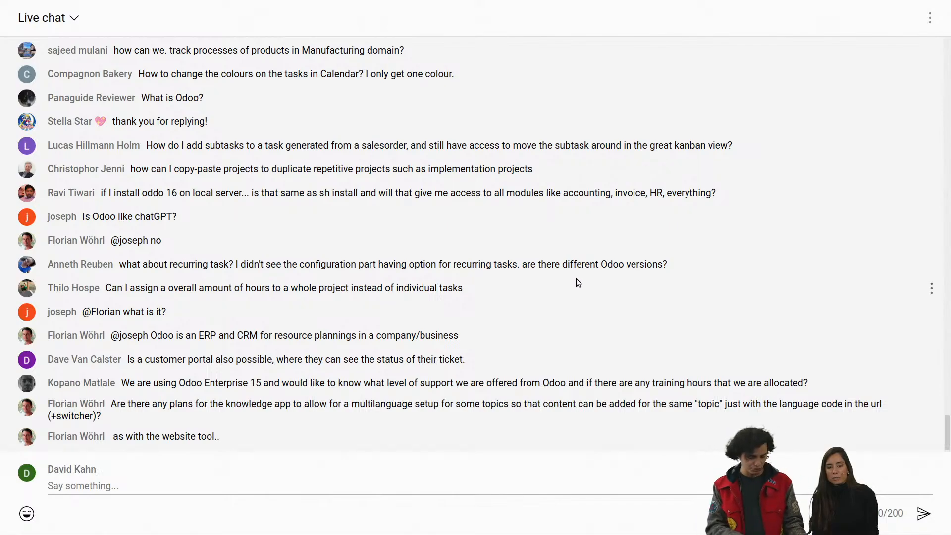
key("ctrl+alt+Left")
key("ctrl+alt+Left")
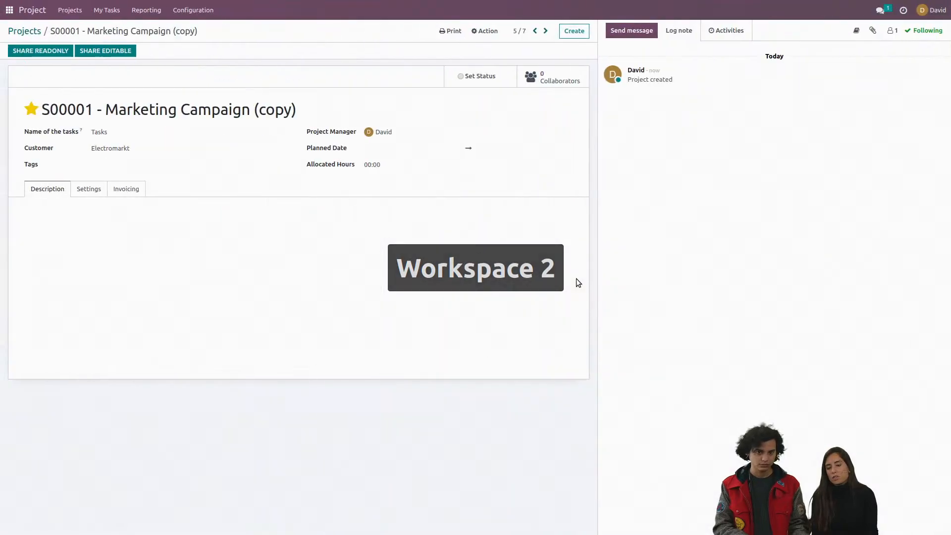
Step: Enable Recurring Tasks in the Project settings, check the live chat, and save the change
left_click(201, 11)
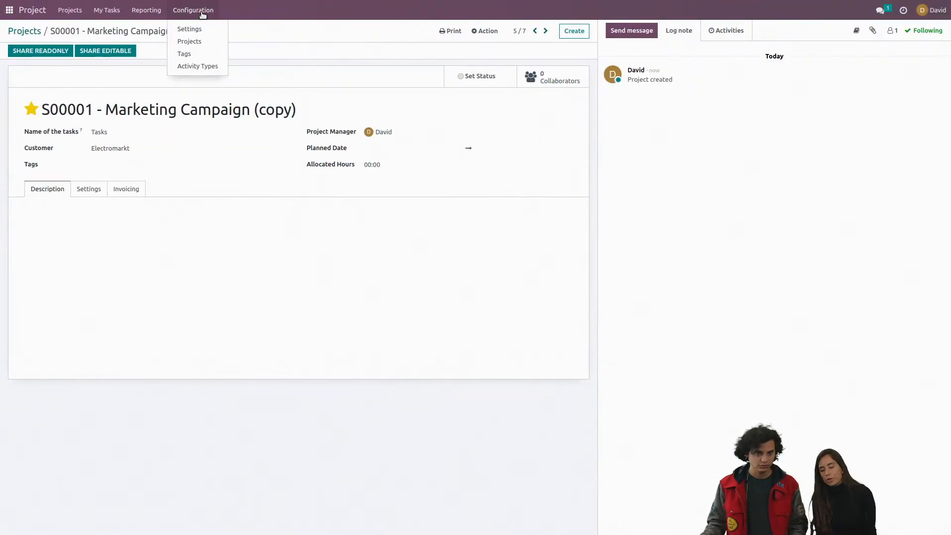
left_click(201, 29)
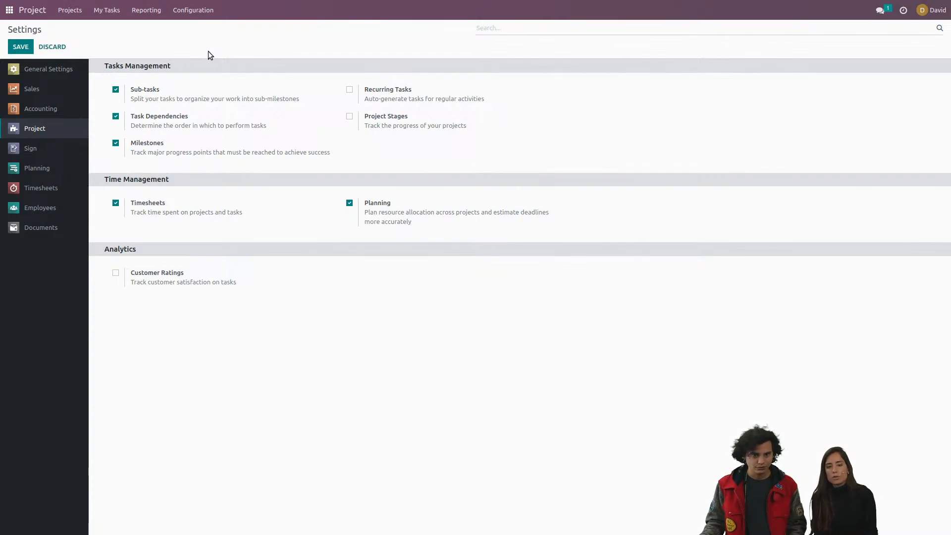
left_click(350, 91)
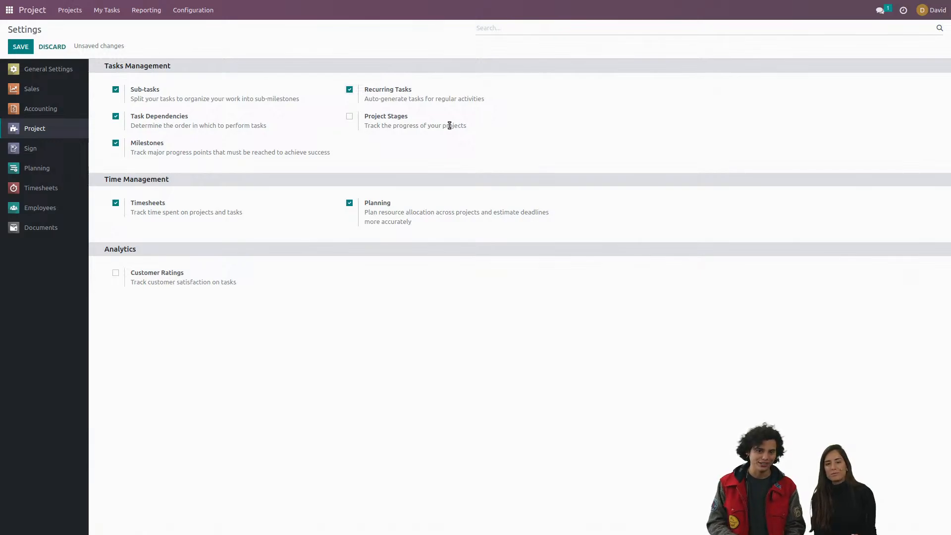
key("ctrl+alt+Right")
key("ctrl+alt+Right")
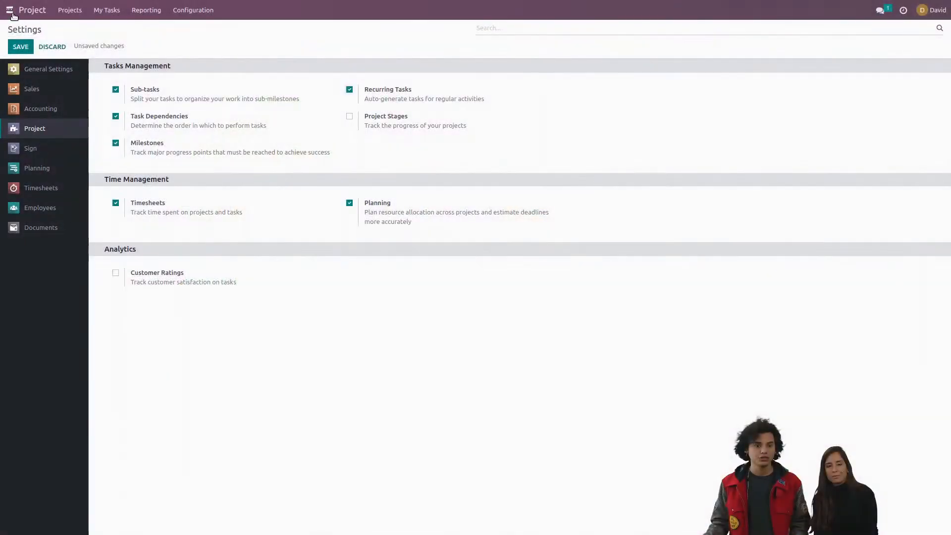
left_click(12, 15)
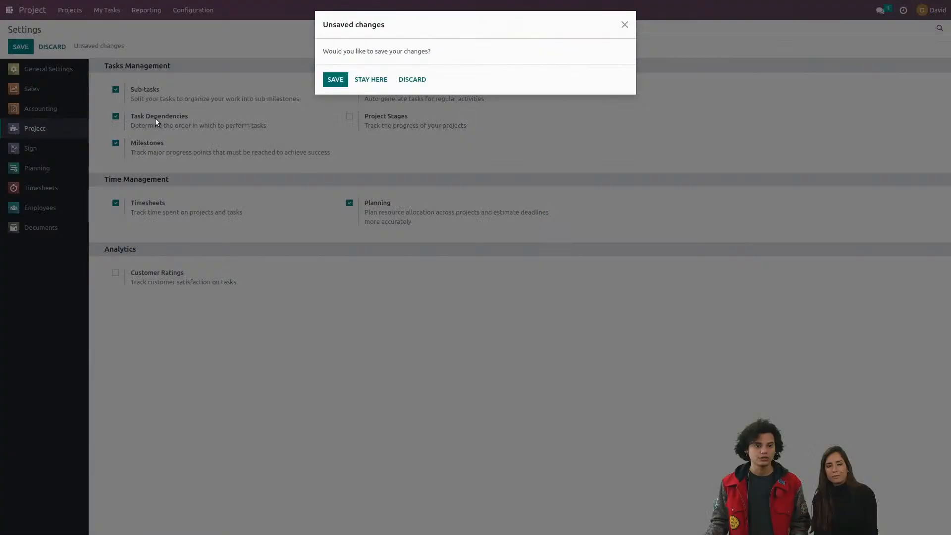
left_click(335, 79)
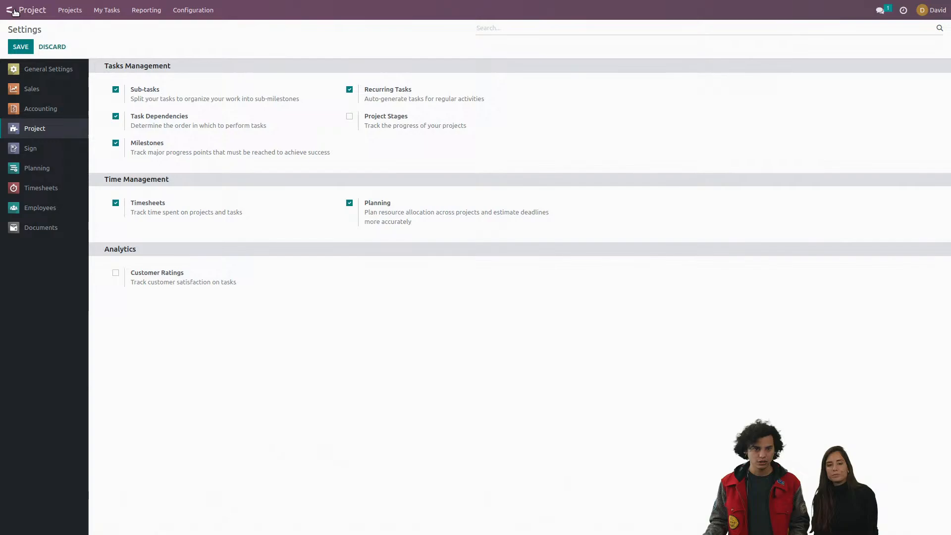
Step: Open the Super Support Team's settings in Helpdesk to review its visibility options
left_click(11, 10)
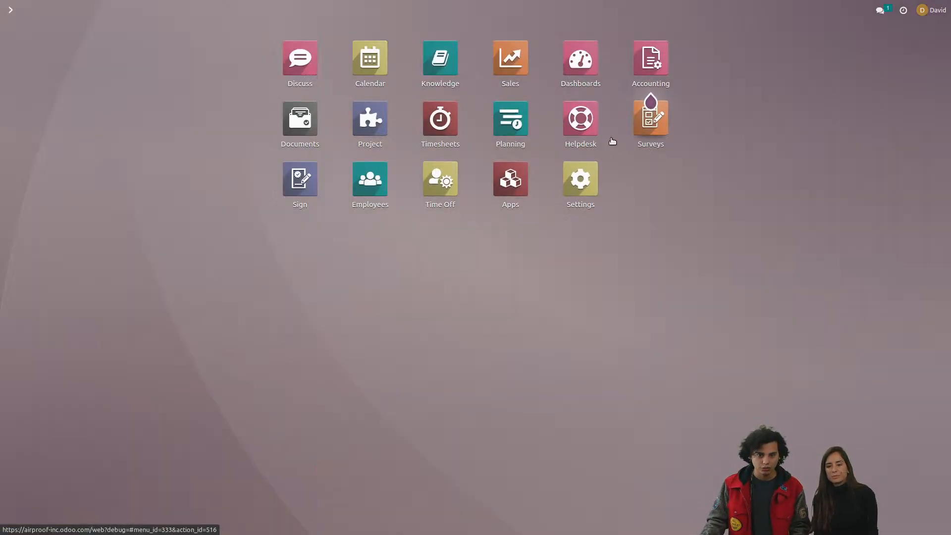
left_click(590, 145)
left_click(227, 159)
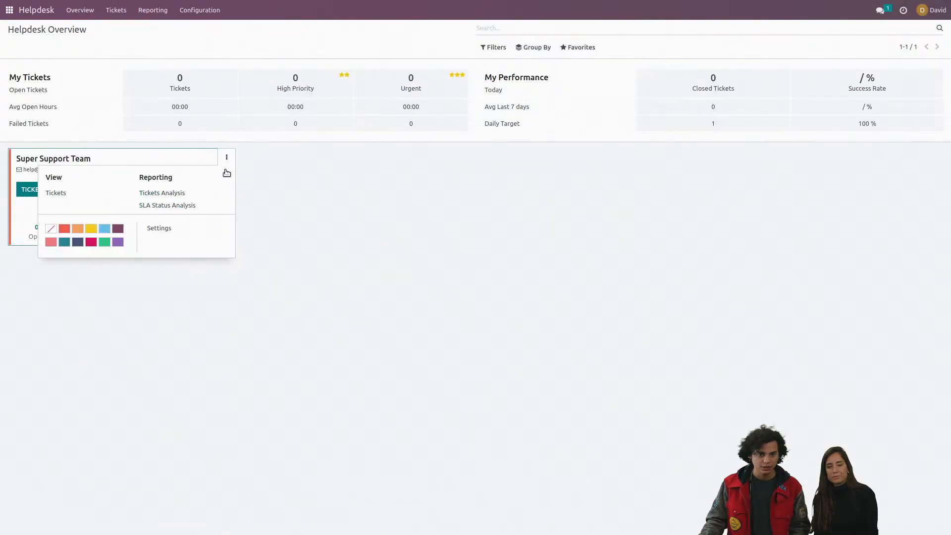
left_click(167, 229)
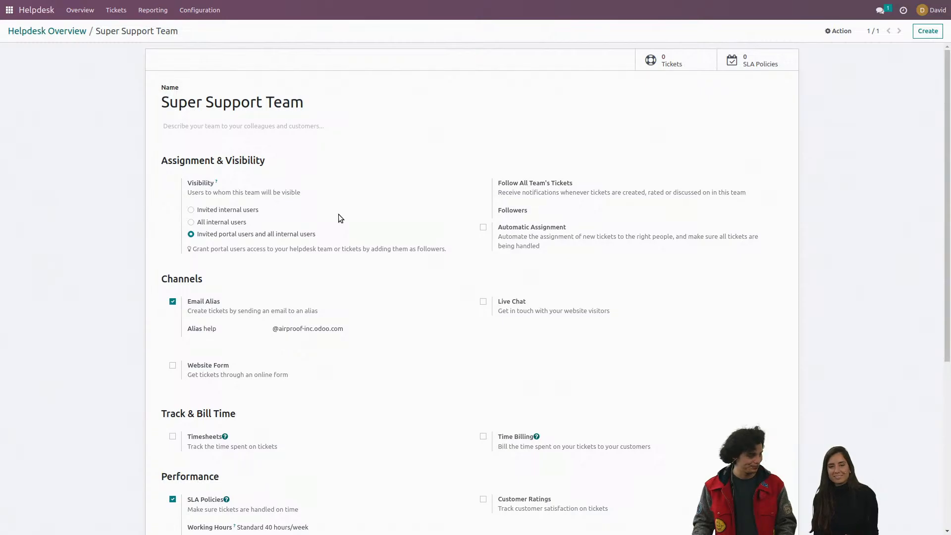
Step: Read the new questions in the live chat and return to the Super Support Team settings
key("ctrl+alt+Right")
key("ctrl+alt+Right")
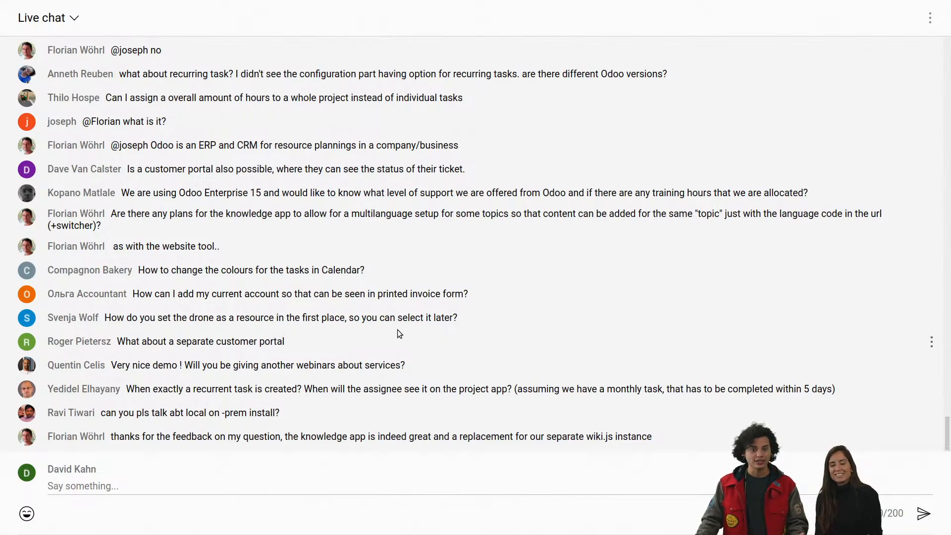
key("ctrl+alt+Left")
key("ctrl+alt+Left")
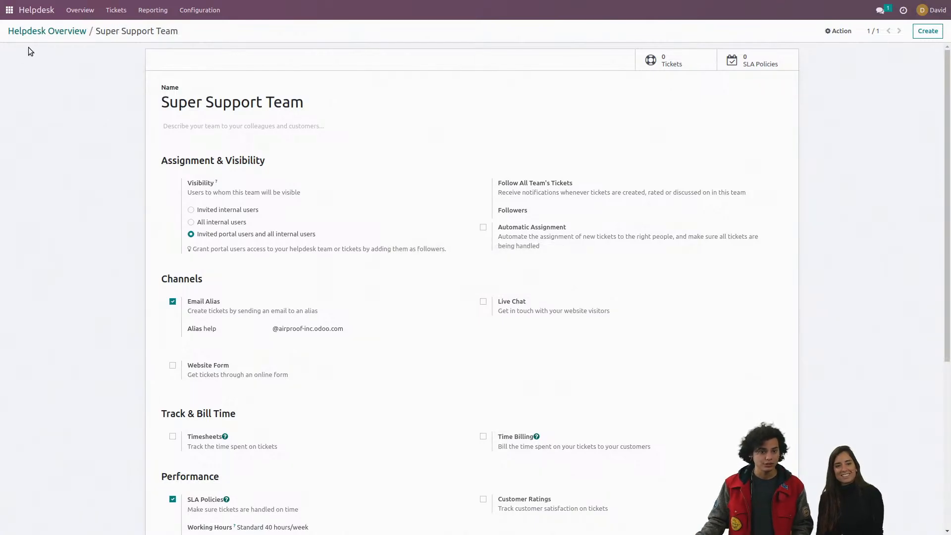
Step: Open the roles in Planning and inspect the name and resources assigned to the Demo Drone role
left_click(8, 9)
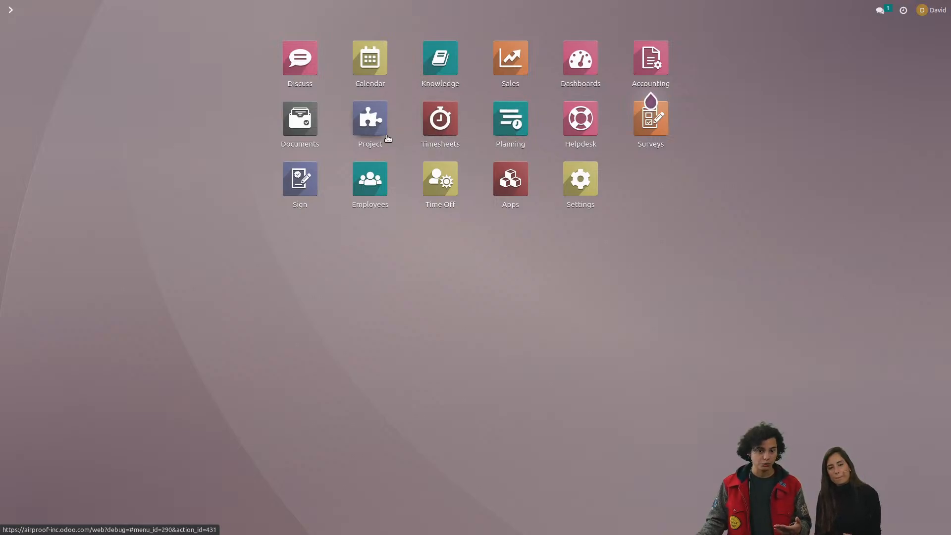
left_click(519, 127)
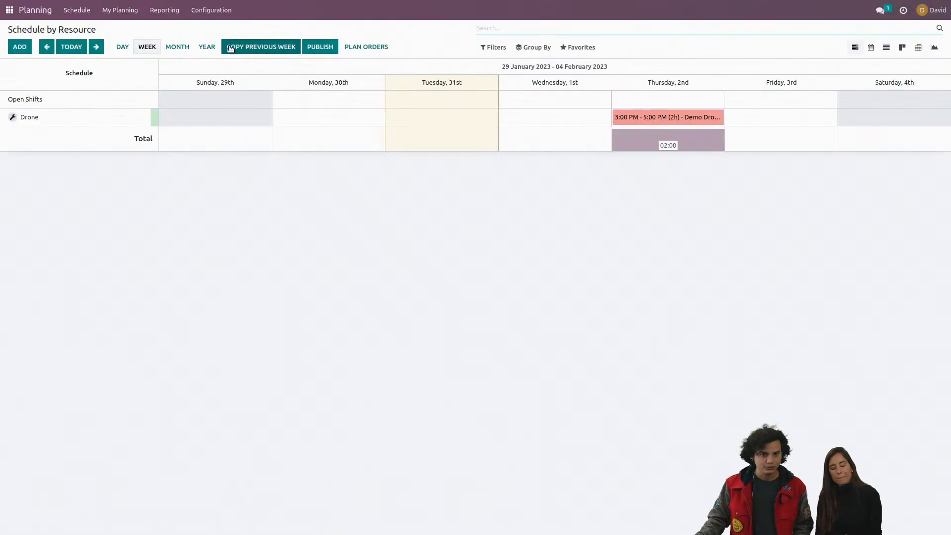
left_click(210, 16)
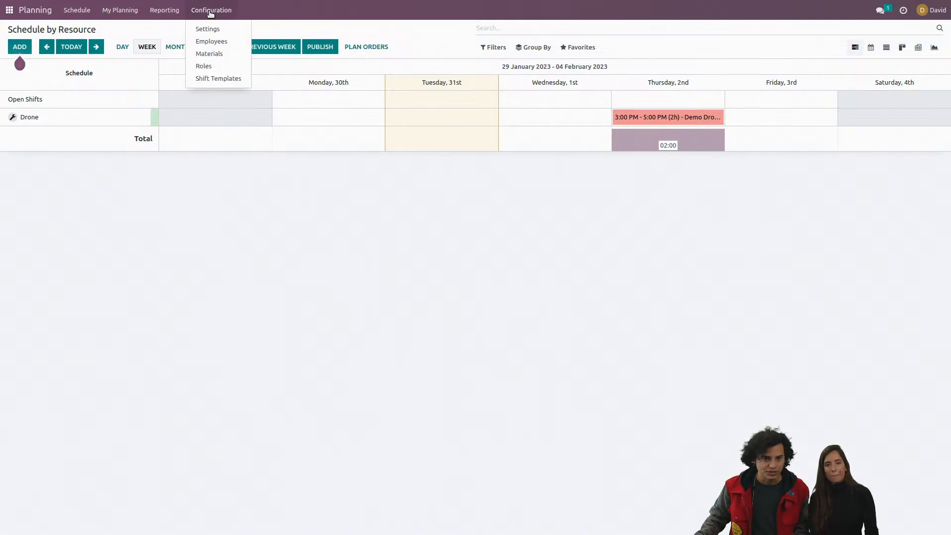
left_click(220, 67)
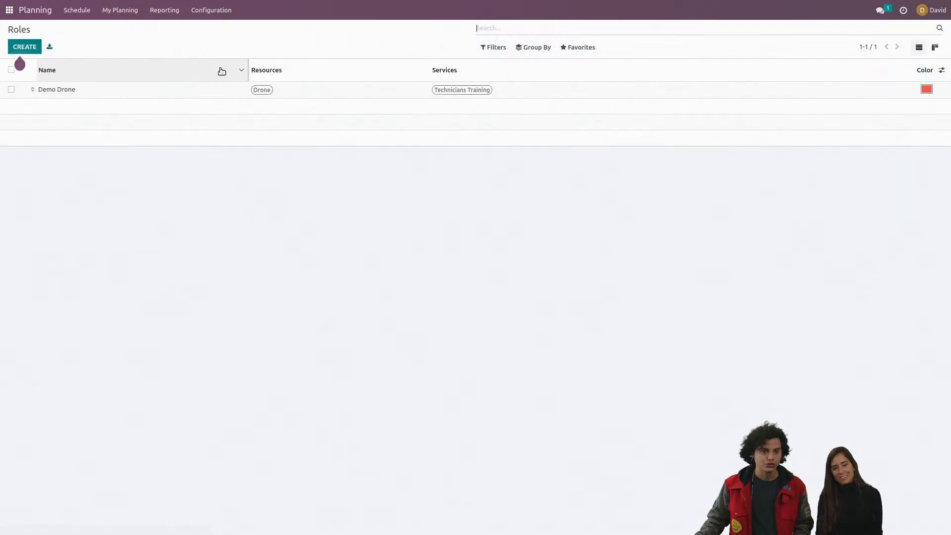
left_click(154, 99)
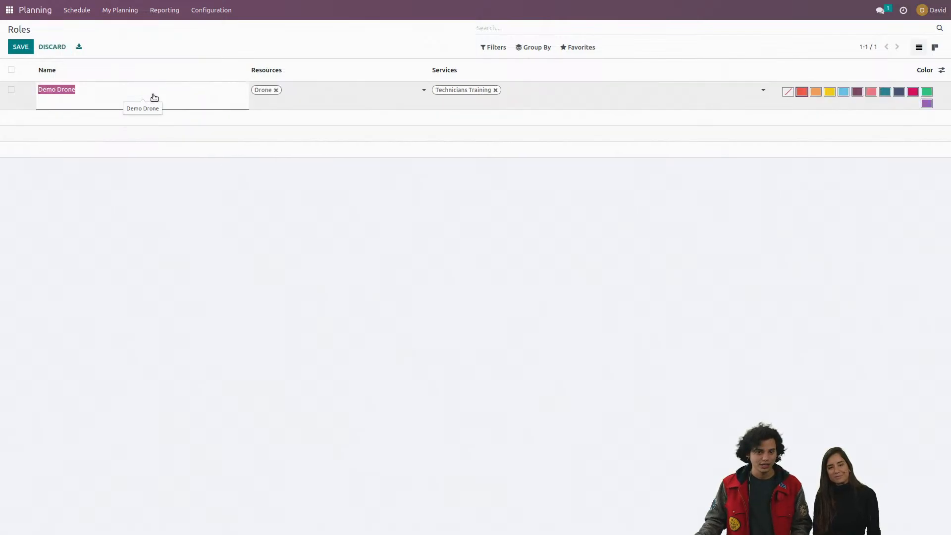
left_click(306, 100)
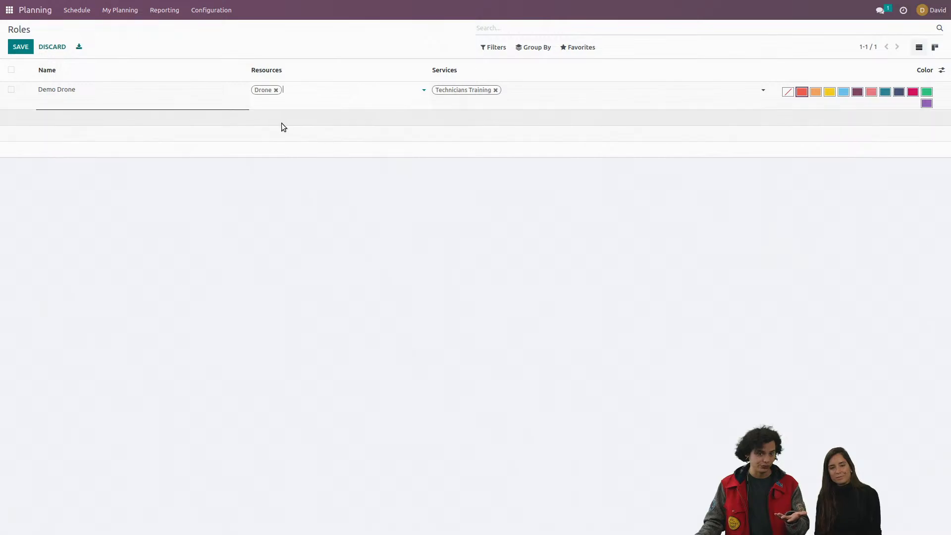
left_click(210, 11)
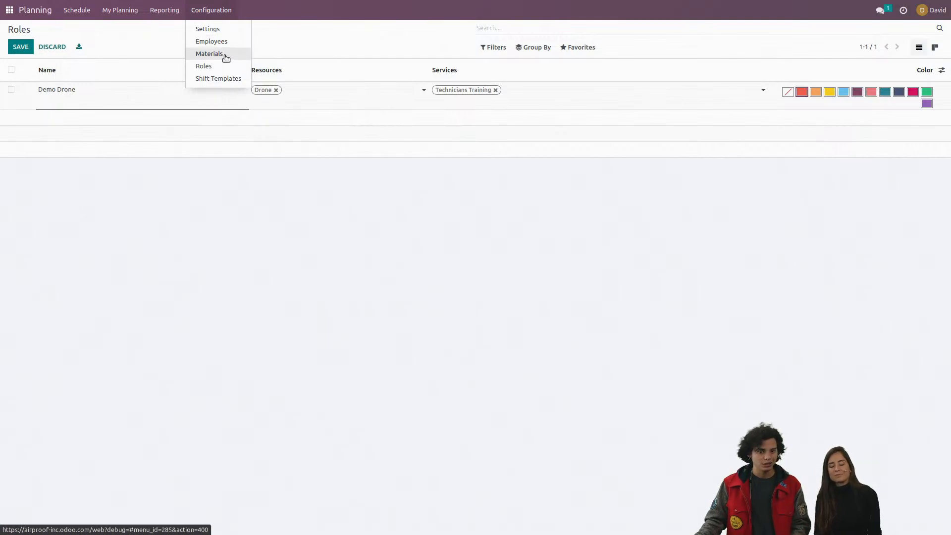
left_click(305, 49)
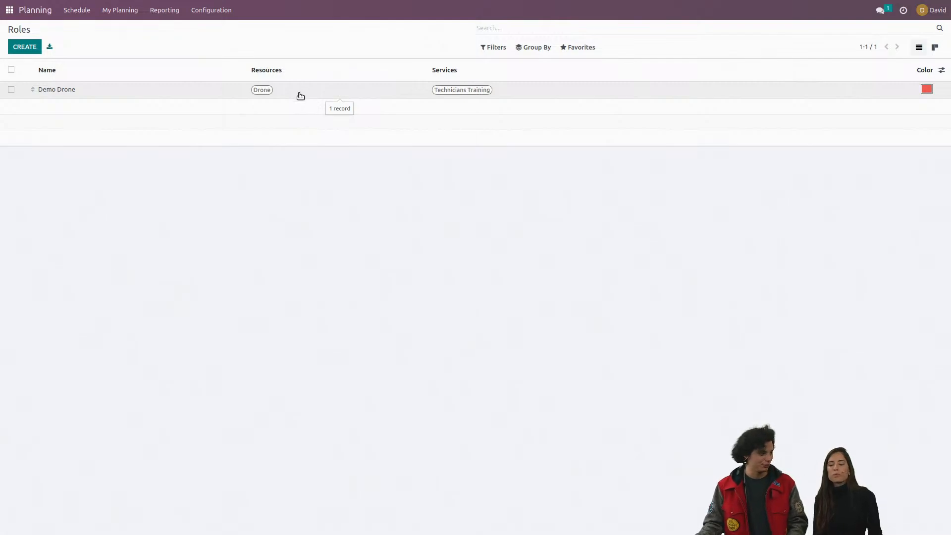
Step: Read the live chat, highlight the question about when a recurrent task is created, and return to the Planning roles
key("ctrl+alt+Right")
key("ctrl+alt+Right")
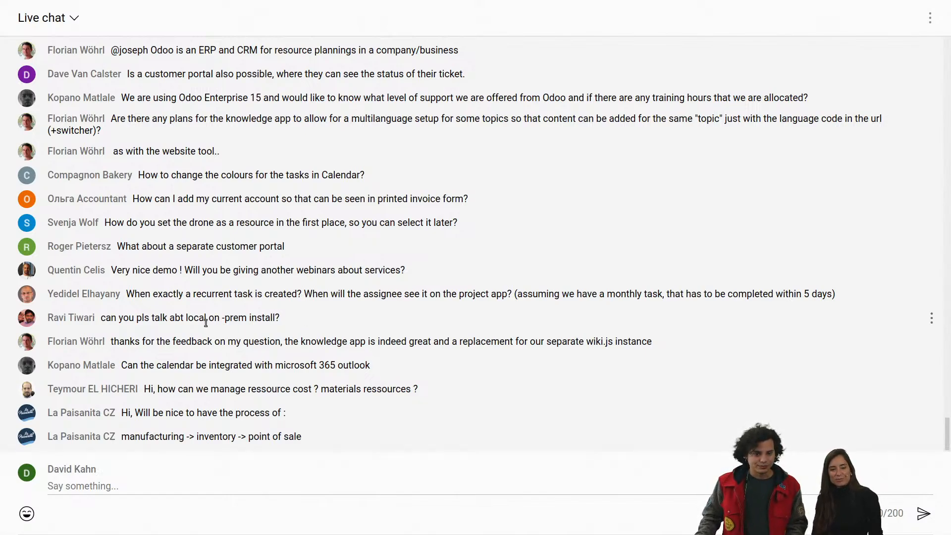
left_click_drag(133, 291, 303, 299)
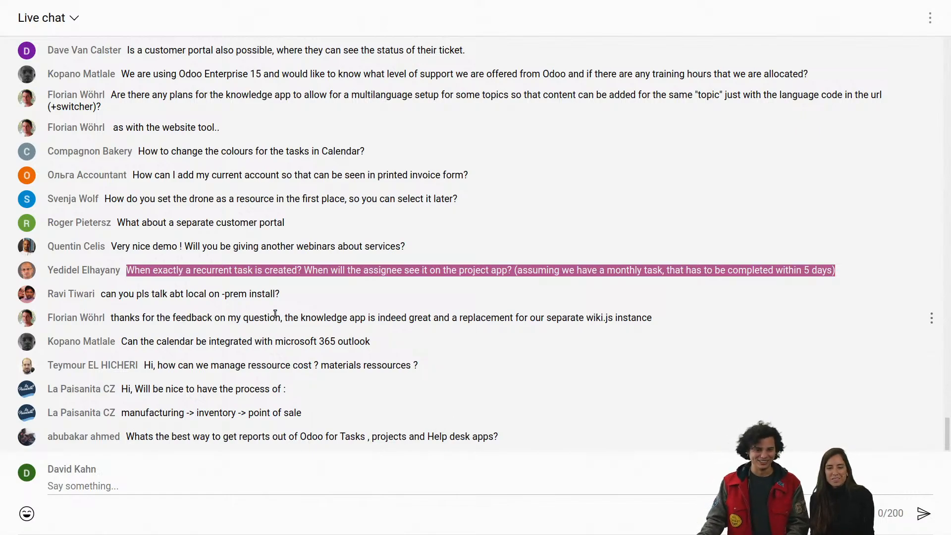
left_click_drag(289, 316, 369, 315)
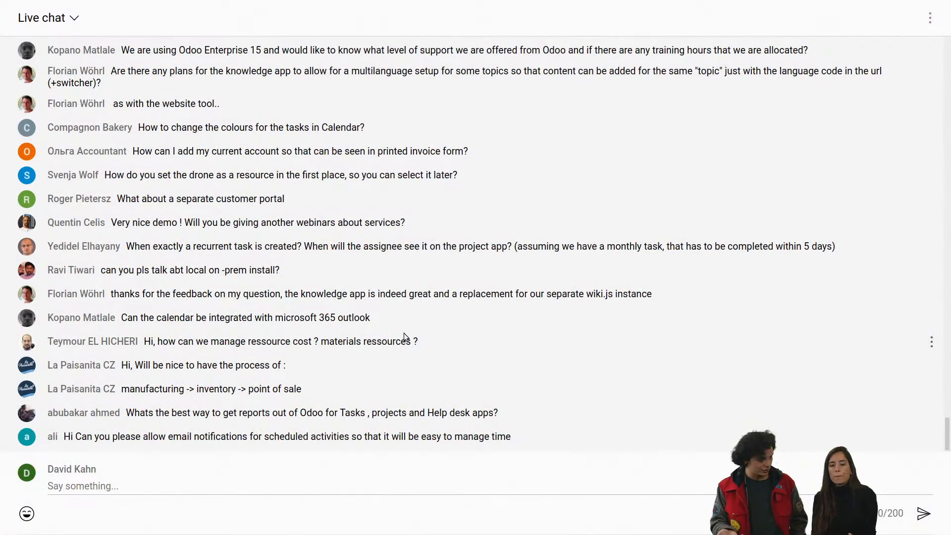
key("ctrl+alt+Right")
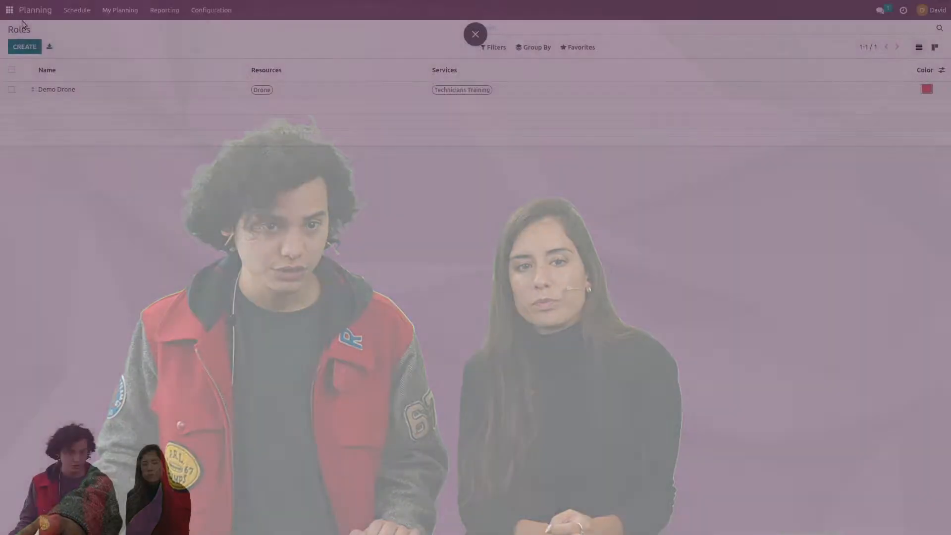
Step: Open the first employee's record in Employees and examine the hourly cost in the HR settings
left_click(11, 10)
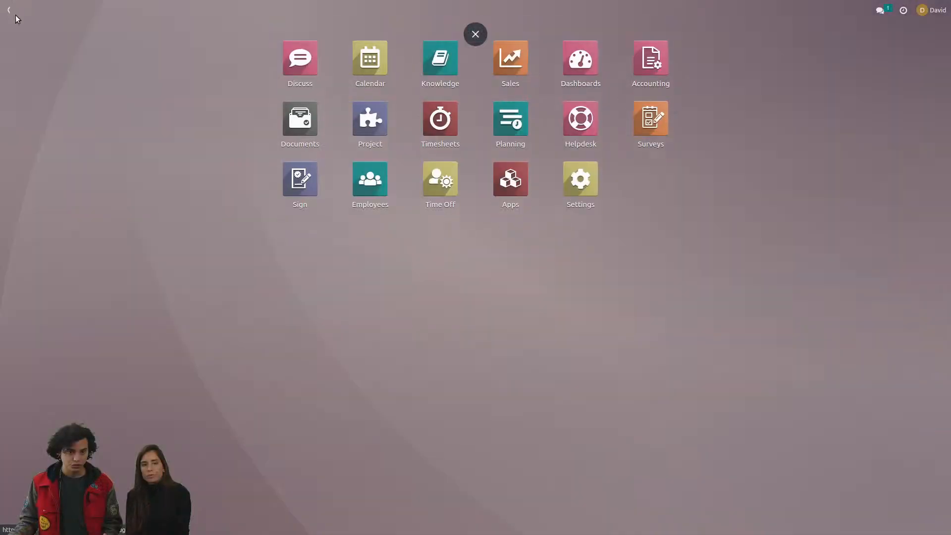
left_click(378, 193)
left_click(208, 98)
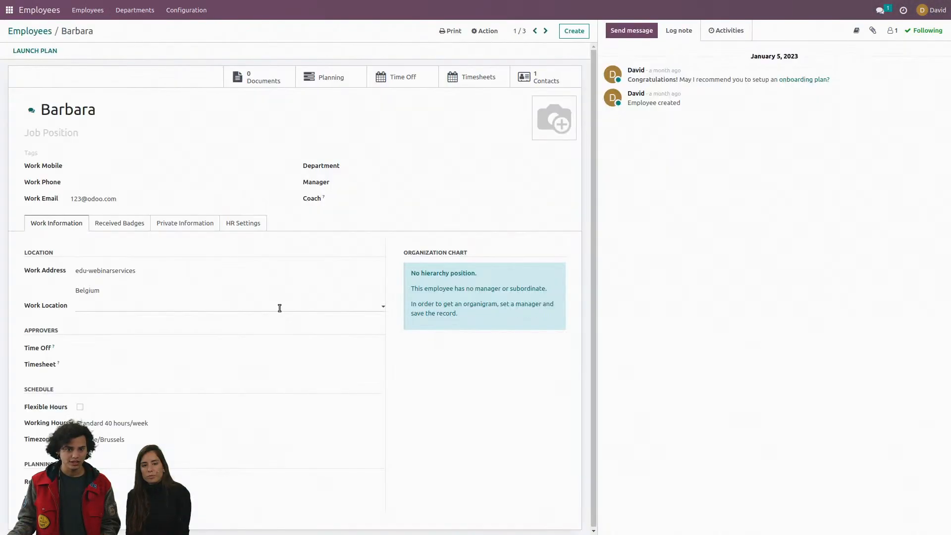
left_click(243, 224)
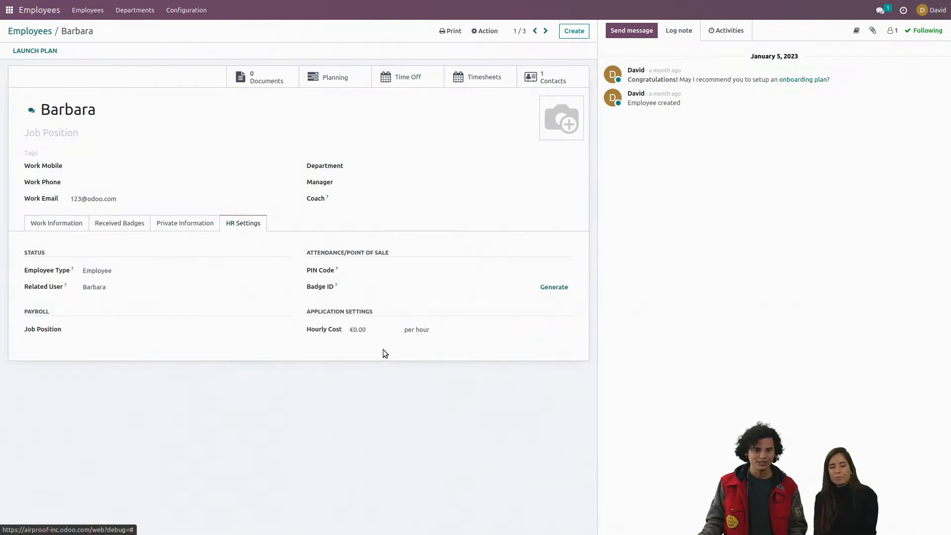
left_click(379, 333)
left_click(214, 132)
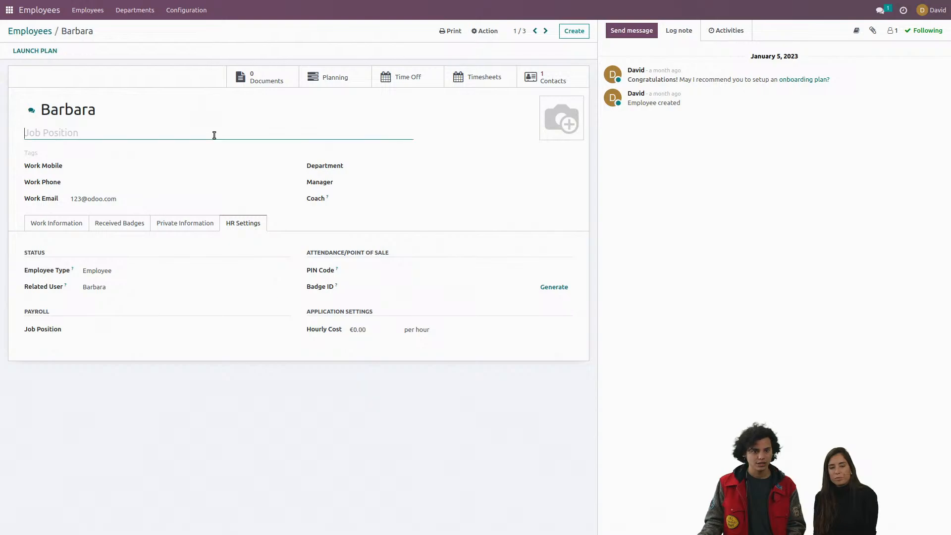
Step: Leave the employee's record for the app overview and check the live chat question about reports before returning to Odoo
left_click(32, 33)
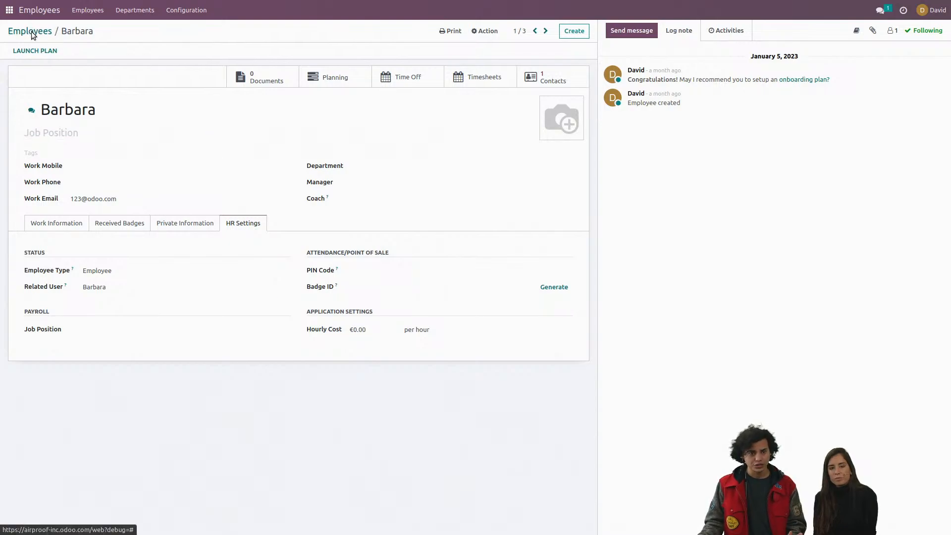
left_click(9, 10)
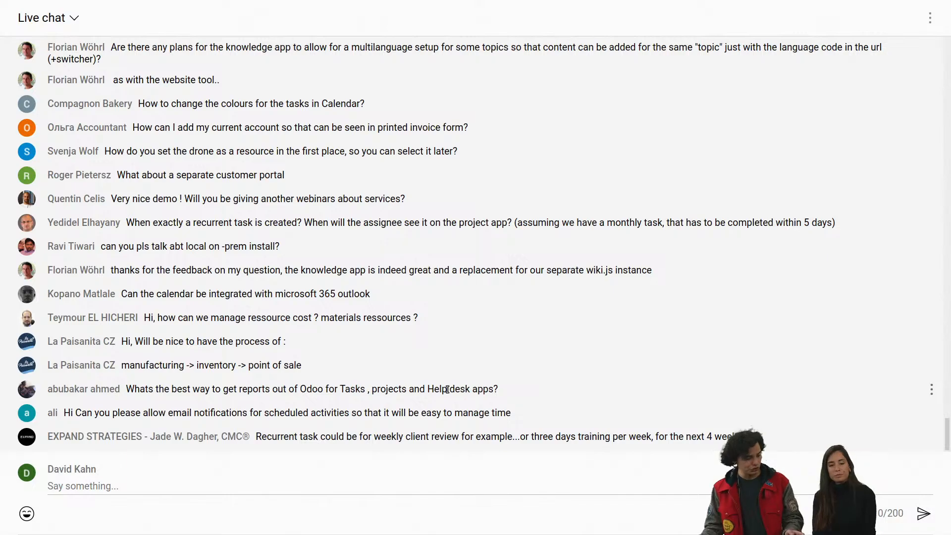
key("ctrl+alt+Left")
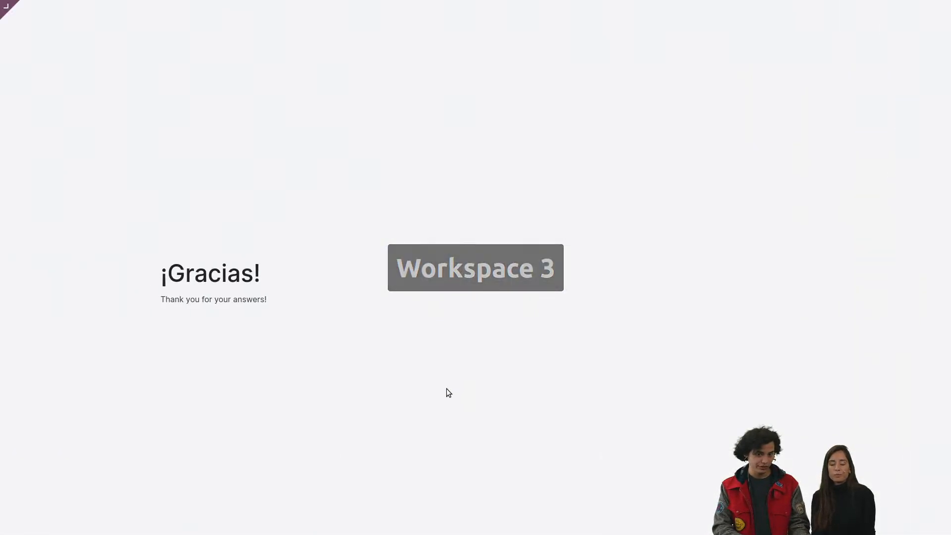
key("ctrl+alt+Left")
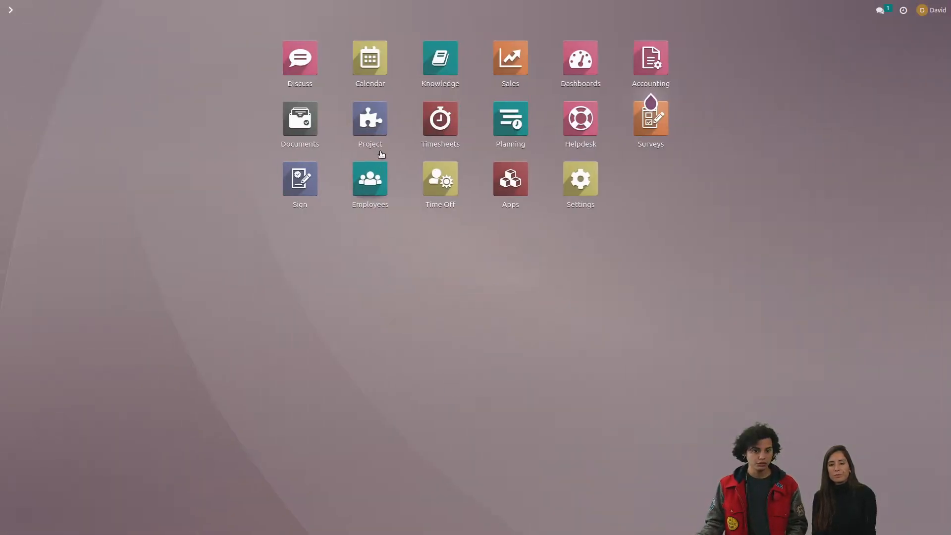
Step: Open the Tasks Analysis report in Project and examine it as a pivot table
left_click(370, 130)
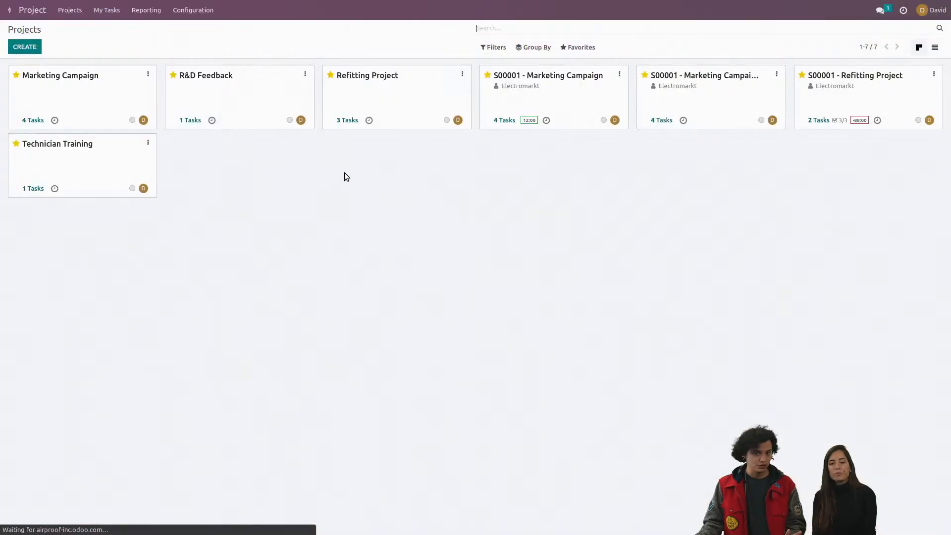
left_click(148, 10)
left_click(149, 30)
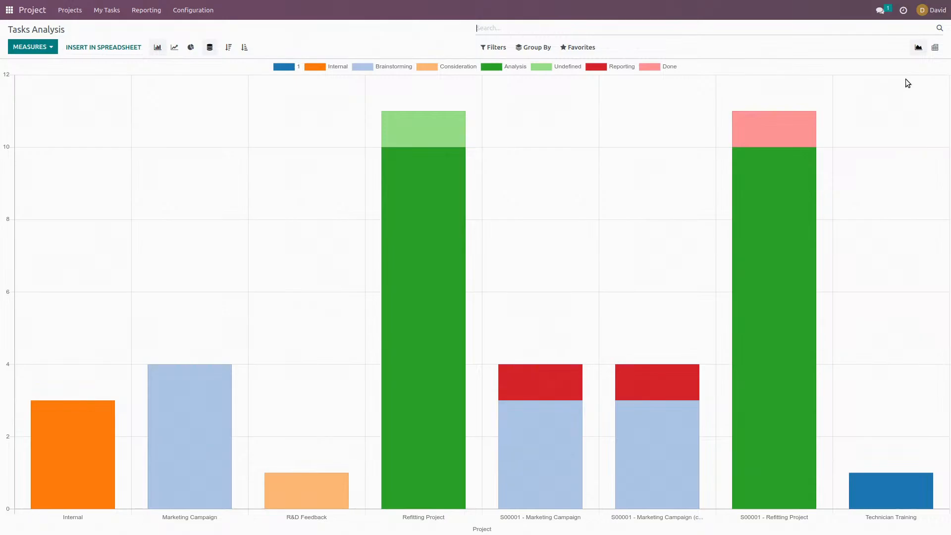
left_click(935, 47)
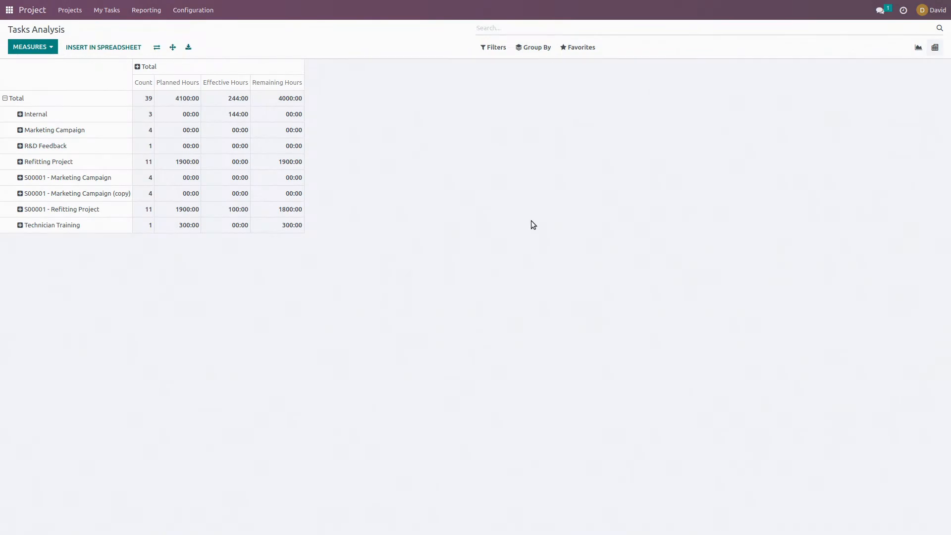
Step: Switch back to the live chat and enlarge it to 200% to read the latest questions
key("ctrl+alt+Right")
key("ctrl+alt+Right")
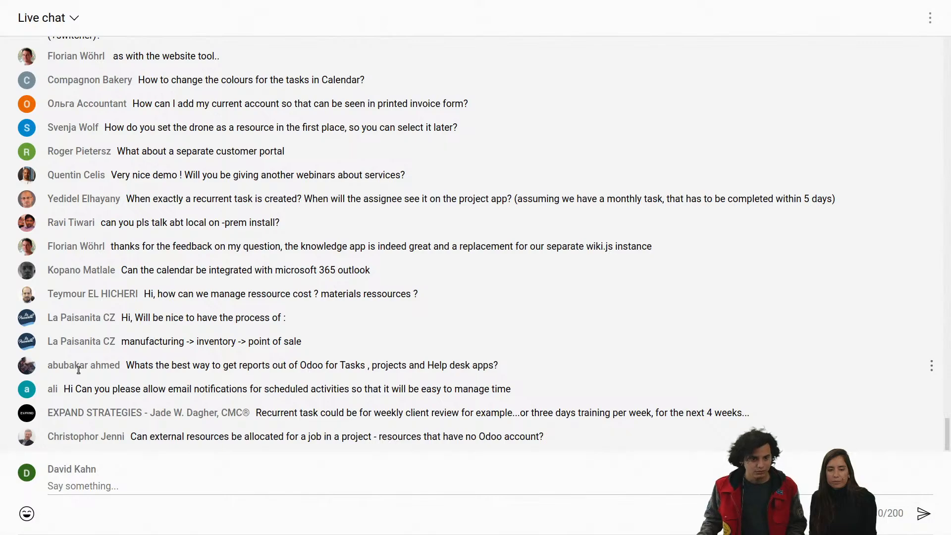
key("ctrl+plus")
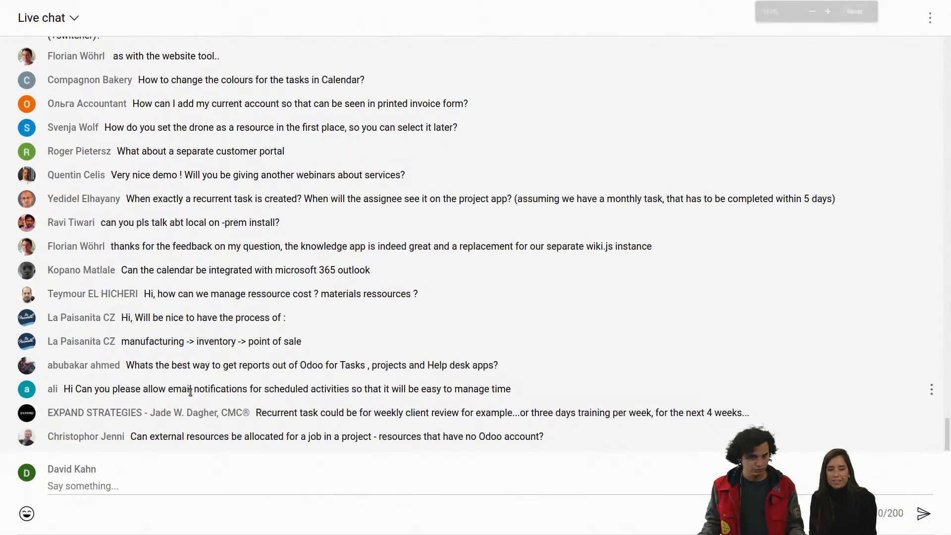
key("ctrl+plus")
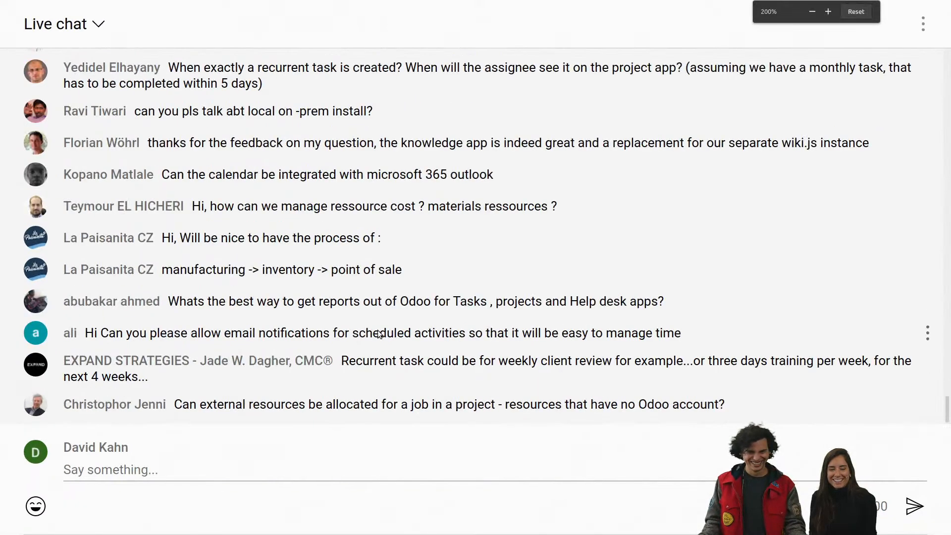
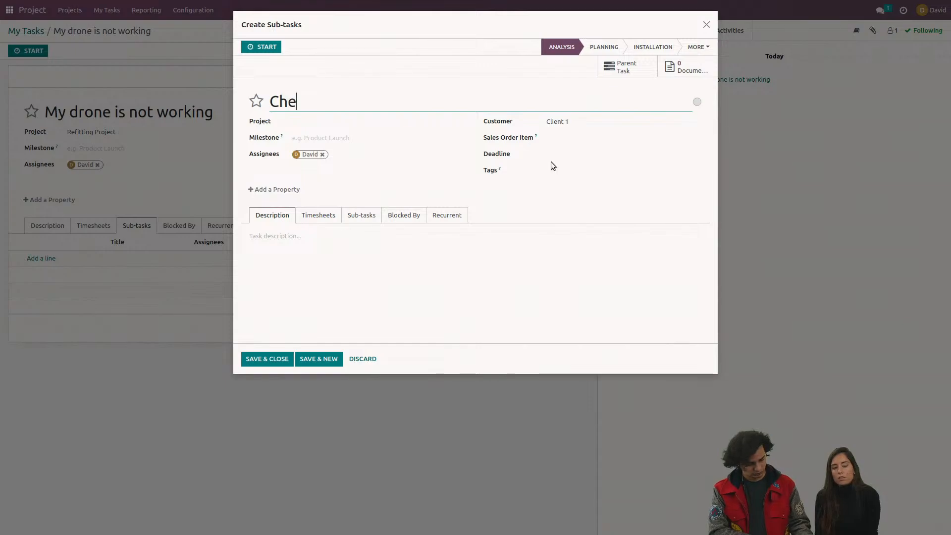
Step: Title the new sub-task "Check what is not working" and save it to the drone task
type("hat is nm")
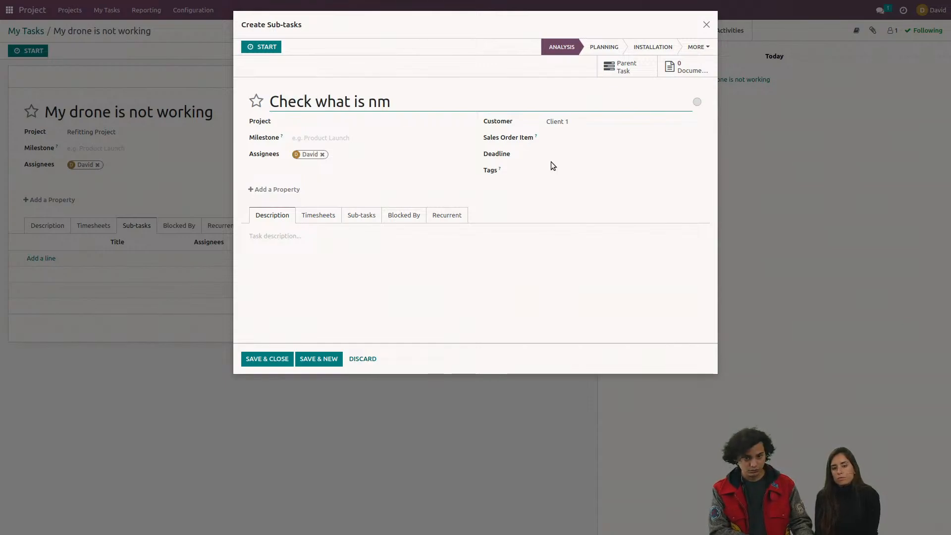
key("BackSpace")
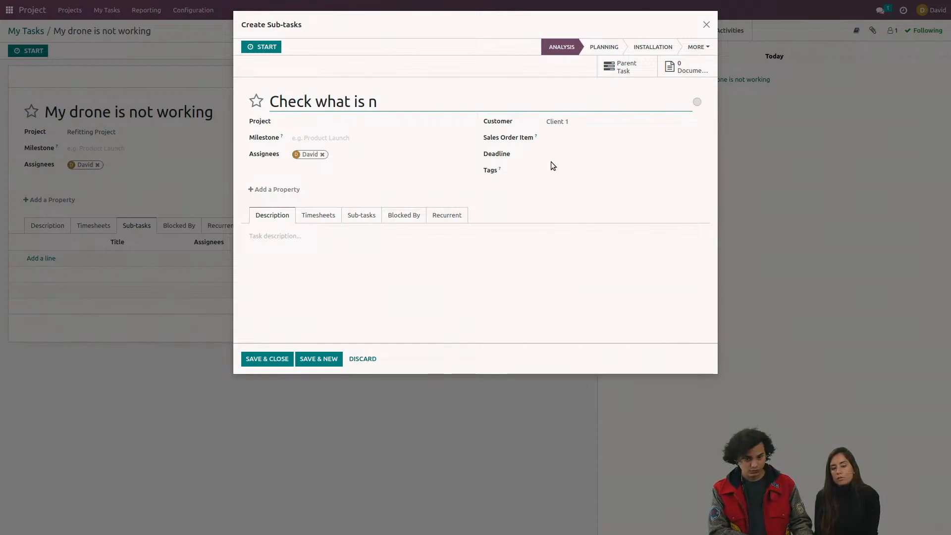
type("ot w")
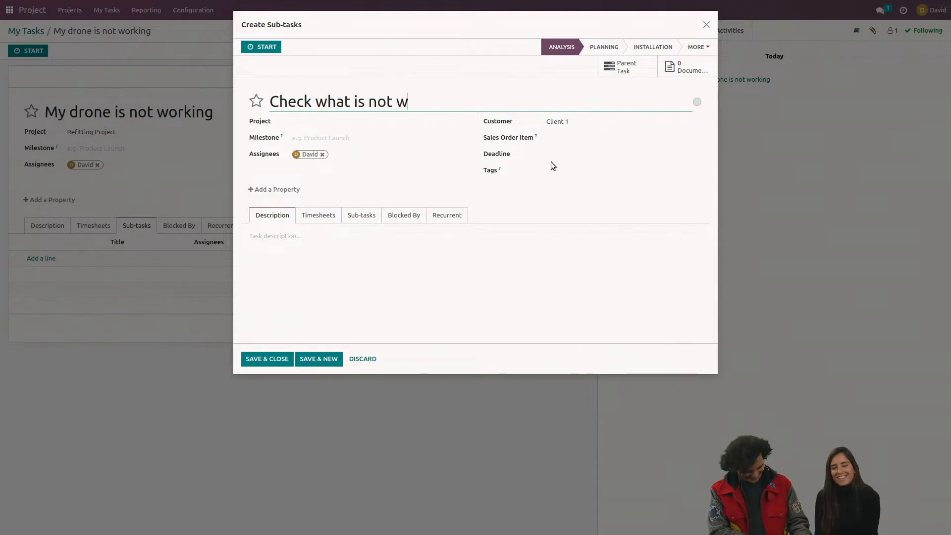
type("orking")
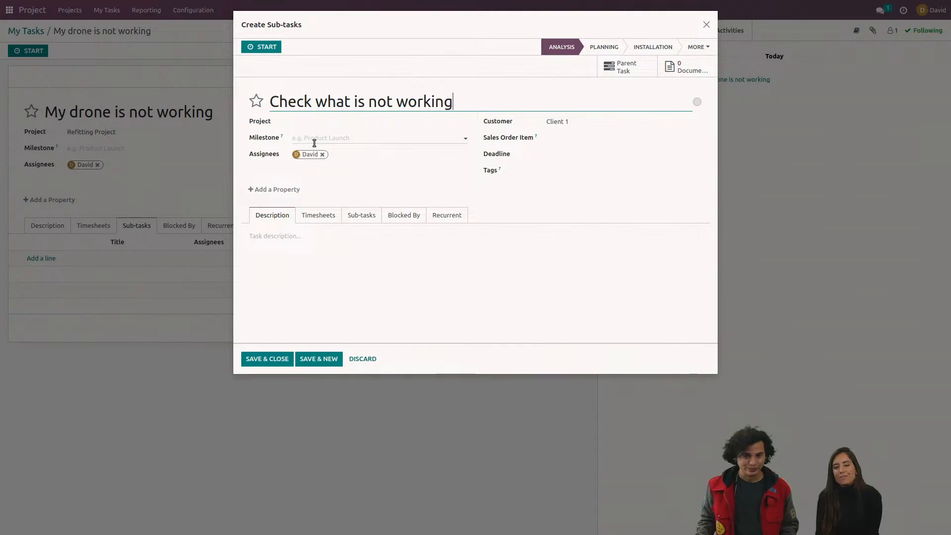
left_click(286, 362)
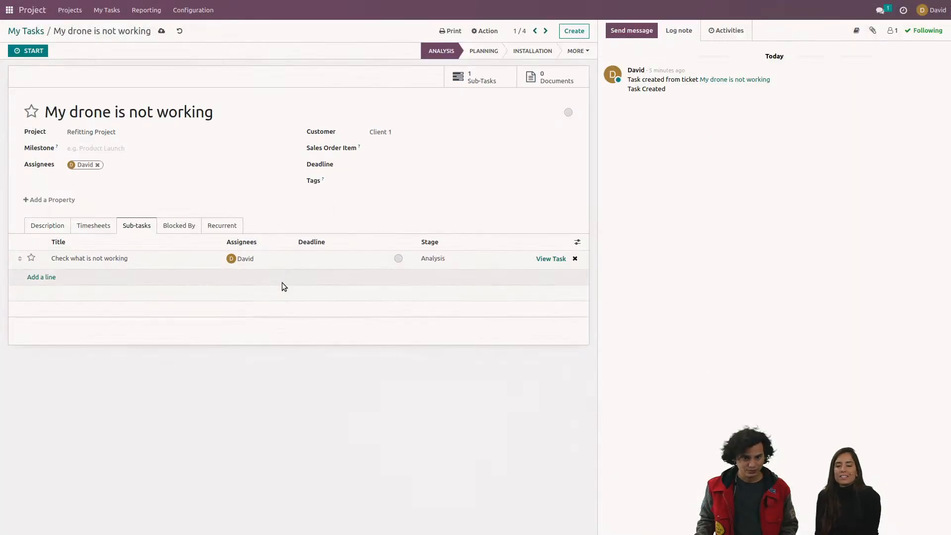
Step: Open the "Check what is not working" sub-task and try out a Call activity in the activity scheduler, closing it without scheduling
left_click(547, 260)
left_click(732, 32)
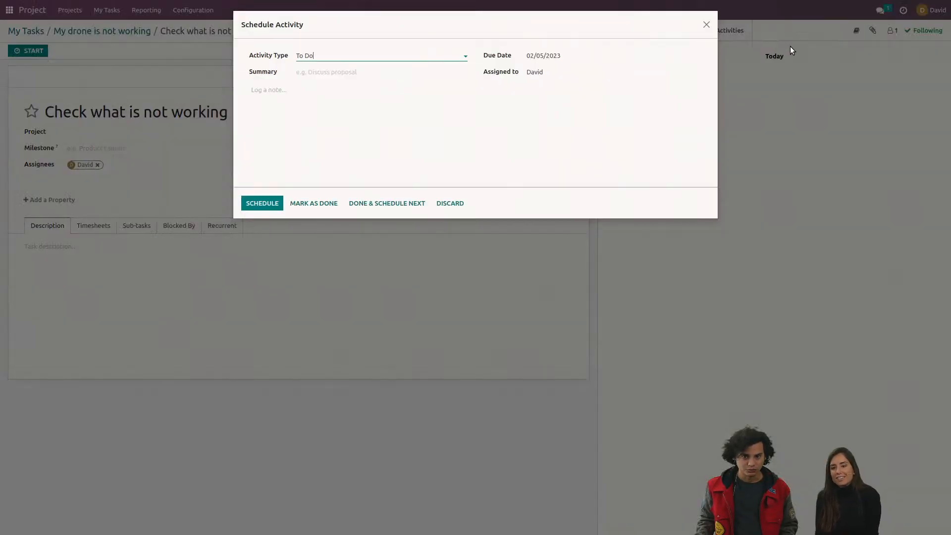
left_click(400, 57)
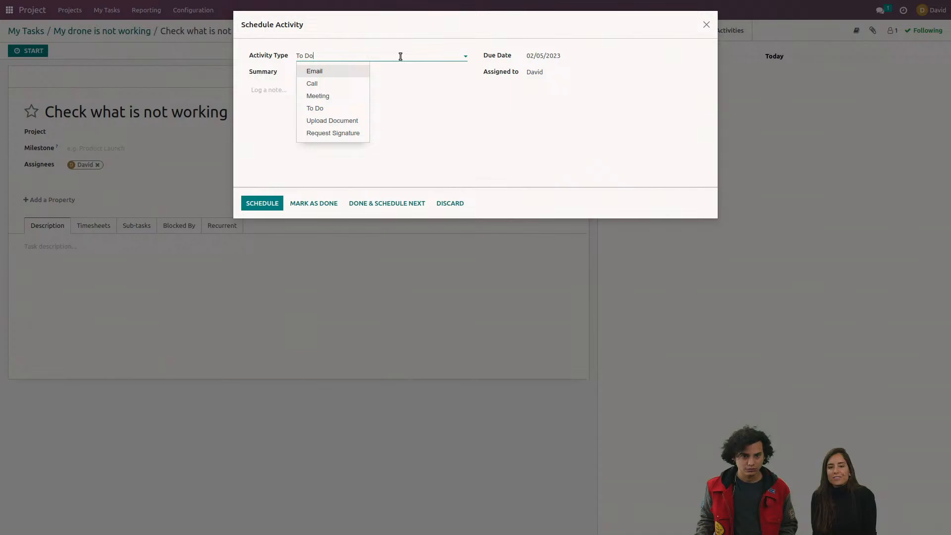
left_click(342, 86)
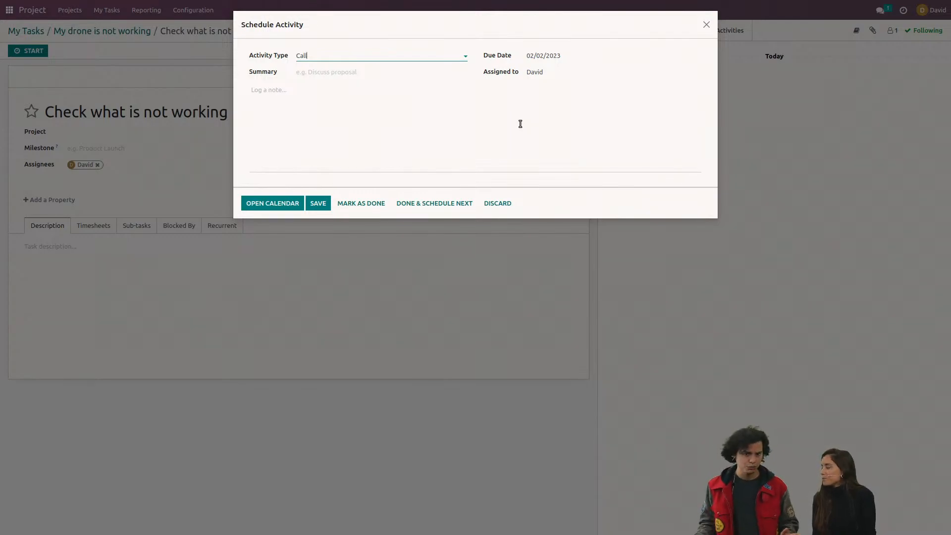
left_click(707, 24)
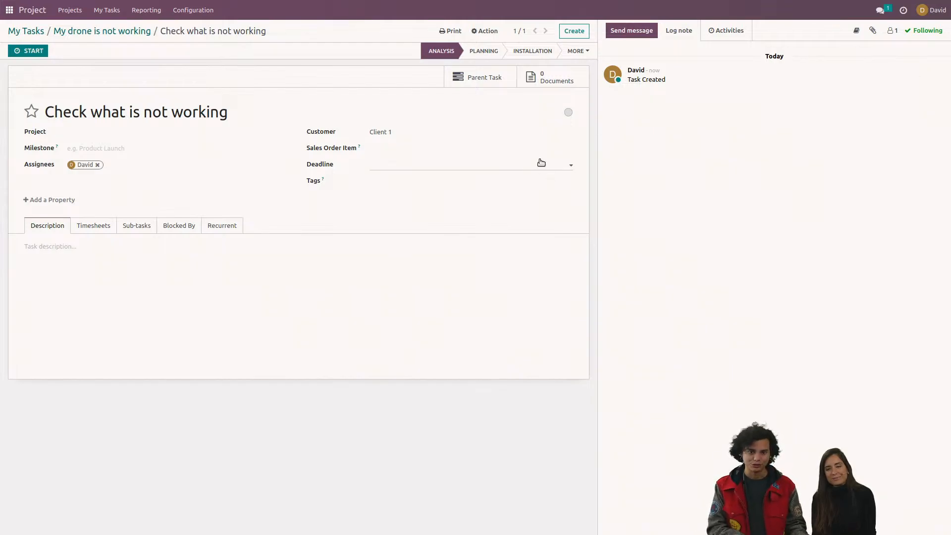
Step: Switch to the live chat to read the latest questions and return to the sub-task in Odoo
key("ctrl+alt+Right")
key("ctrl+alt+Right")
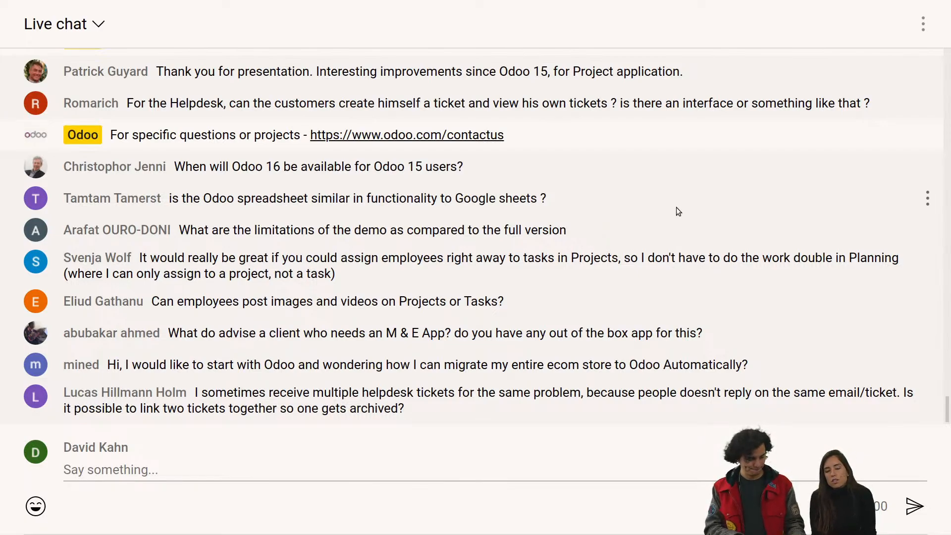
key("ctrl+alt+Left")
key("ctrl+alt+Left")
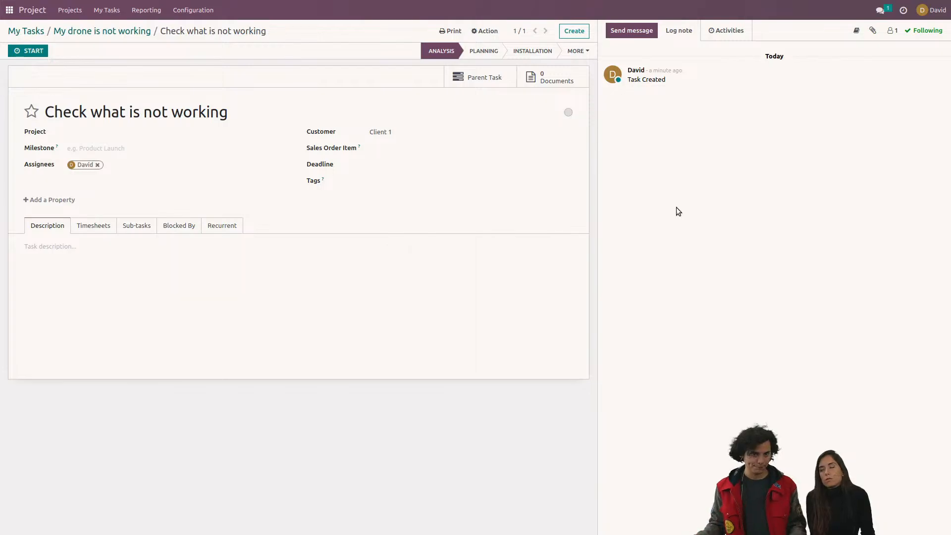
Step: Open the Helpdesk app and bring up the settings of the Super Support Team
left_click(9, 10)
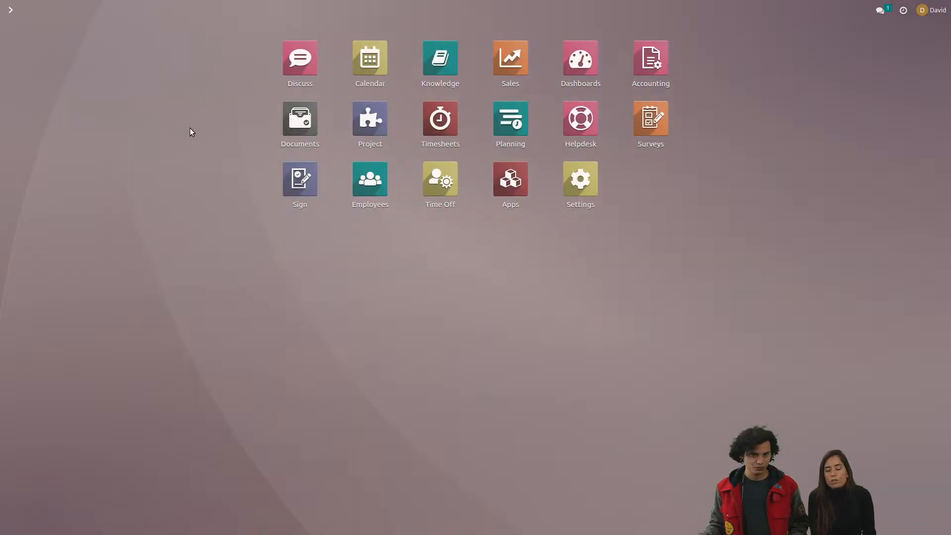
left_click(579, 144)
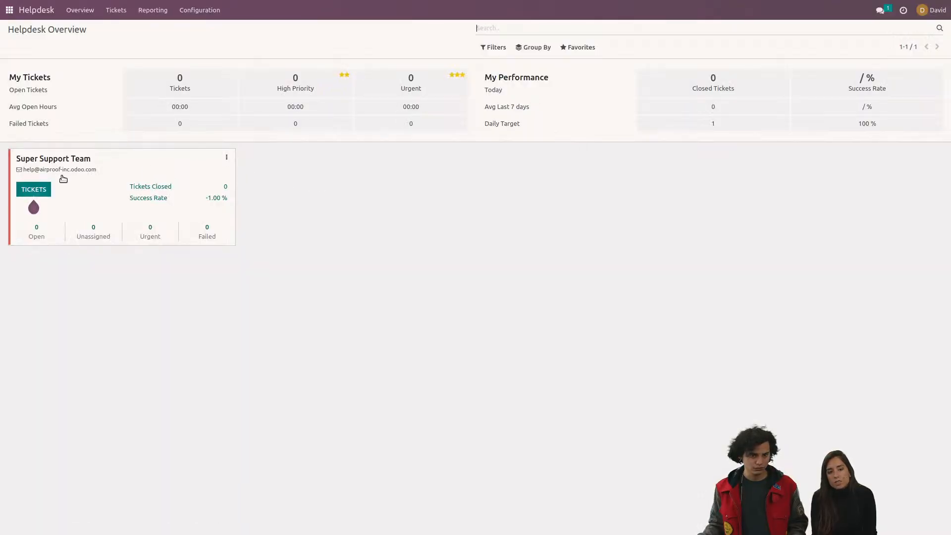
left_click_drag(27, 173, 36, 176)
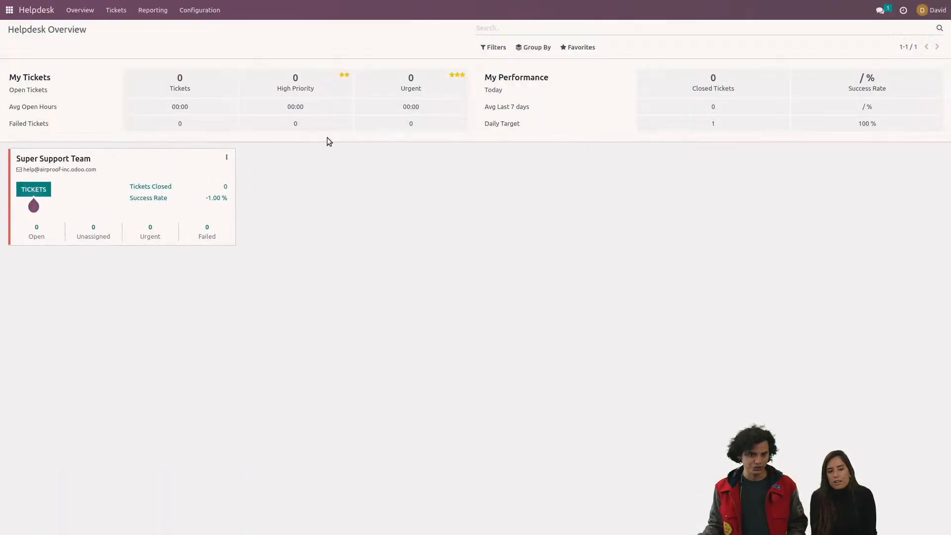
left_click(226, 158)
left_click(266, 180)
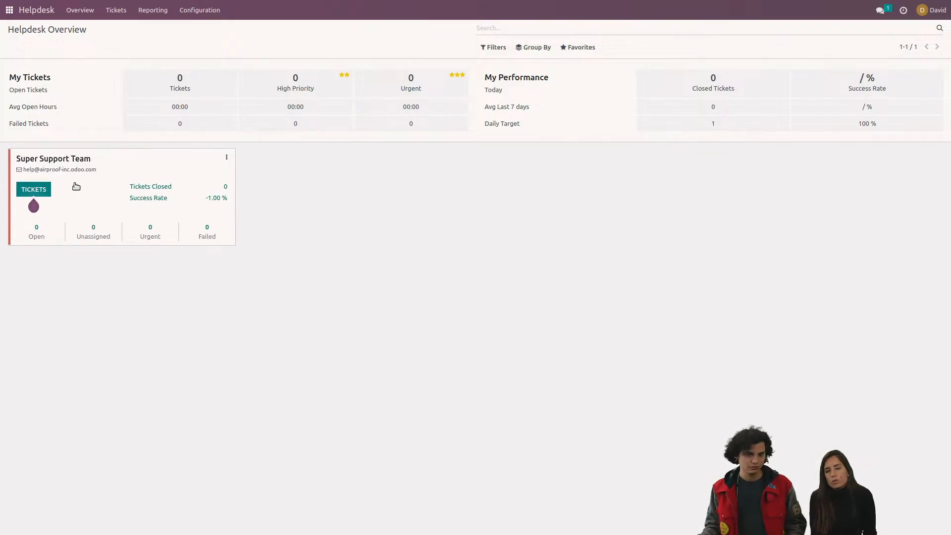
left_click(227, 157)
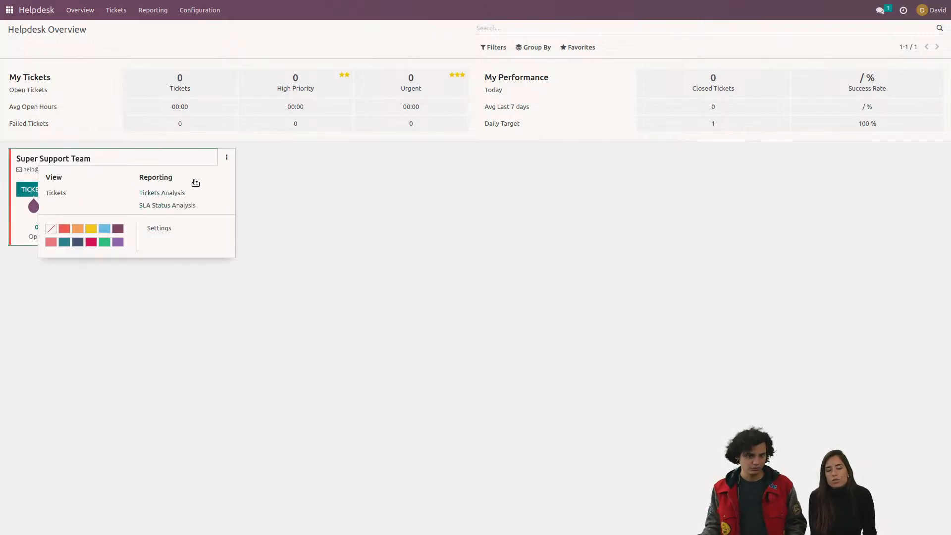
left_click(162, 228)
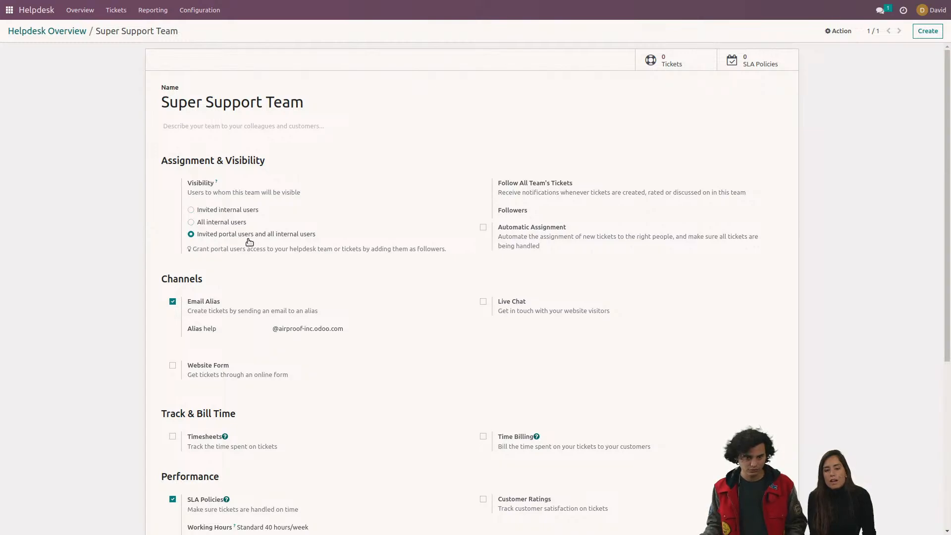
Step: Enable the Website Form channel for the Super Support Team and save the team's settings
scroll(362, 212, "down", 1)
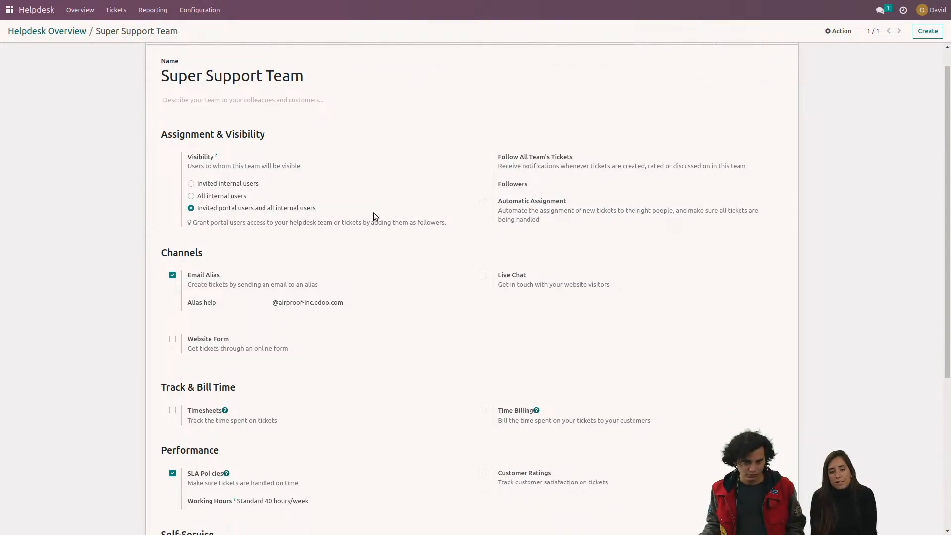
left_click(173, 340)
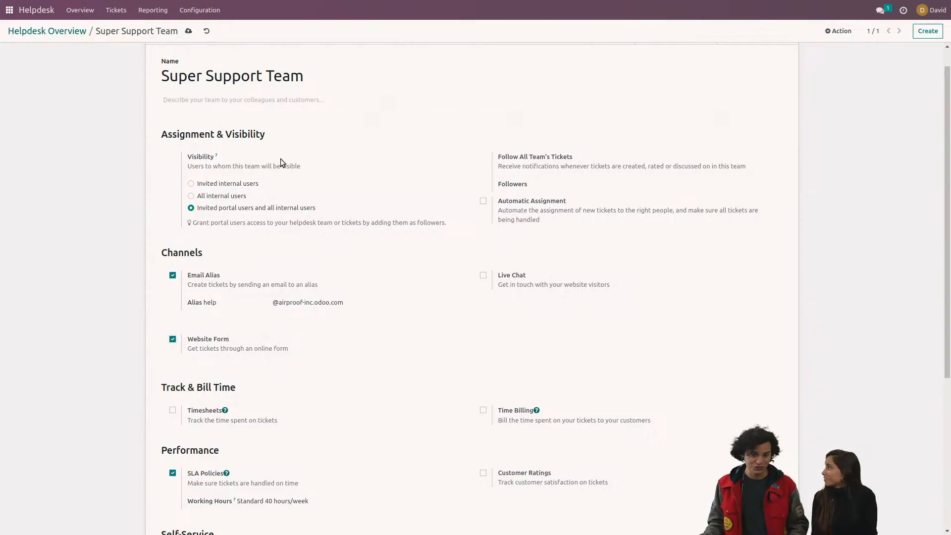
left_click(188, 31)
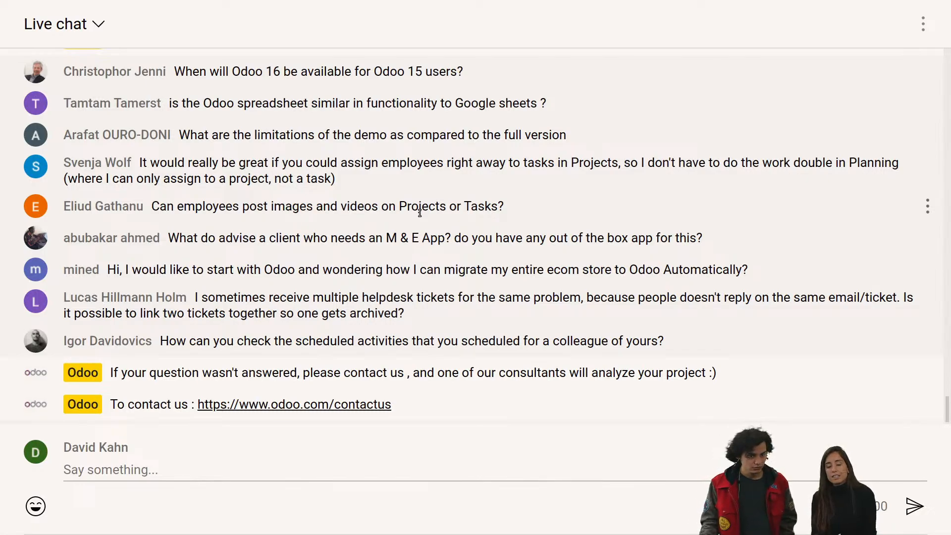
Step: Return from the live chat to Odoo and open the "My drone is not working" task in the R&D Feedback project
key("ctrl+alt+Left")
key("ctrl+alt+Left")
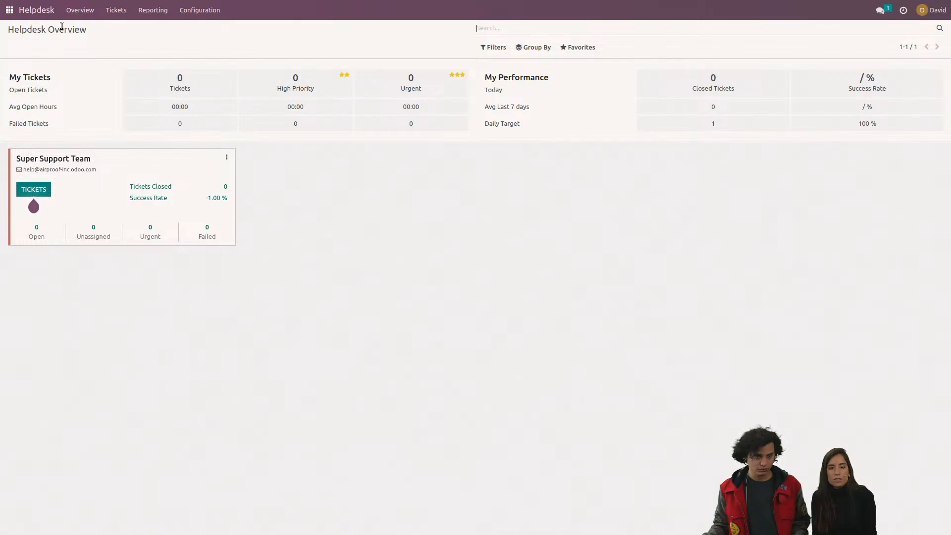
left_click(9, 10)
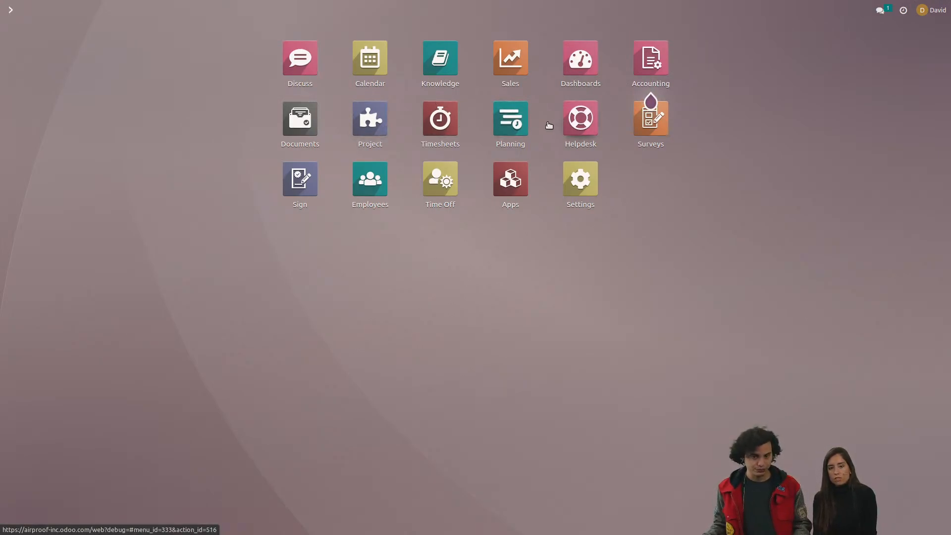
left_click(369, 121)
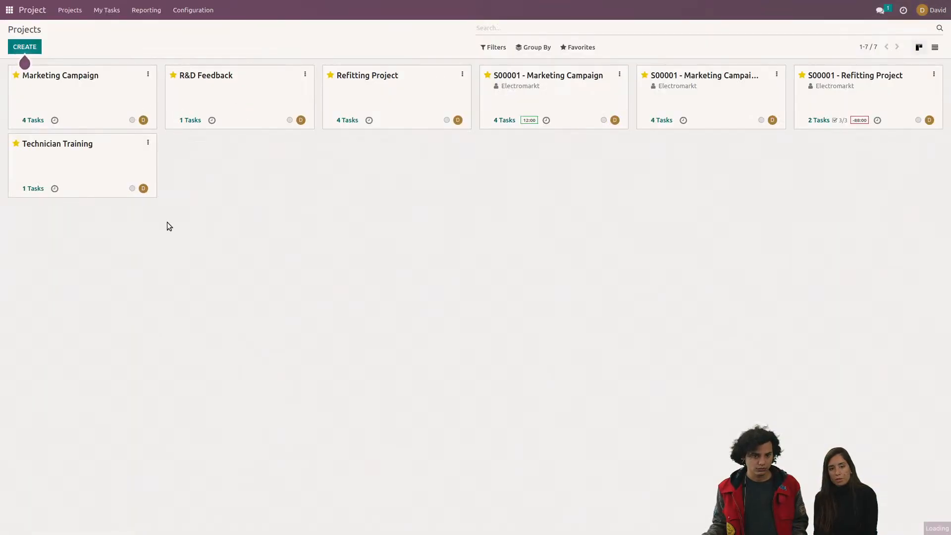
left_click(222, 107)
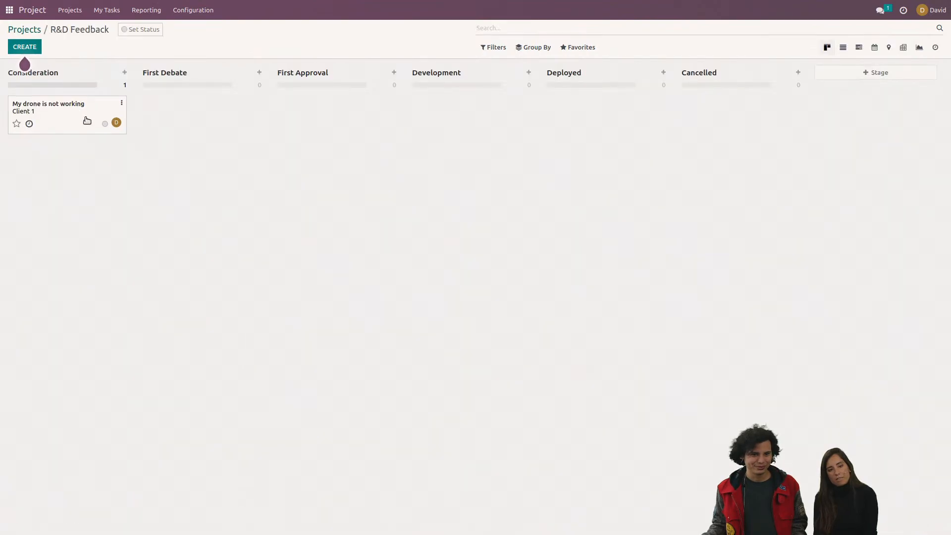
left_click(87, 109)
Step: Open the editor's command list on the empty line below the description's table and search it for "im"
left_click(141, 407)
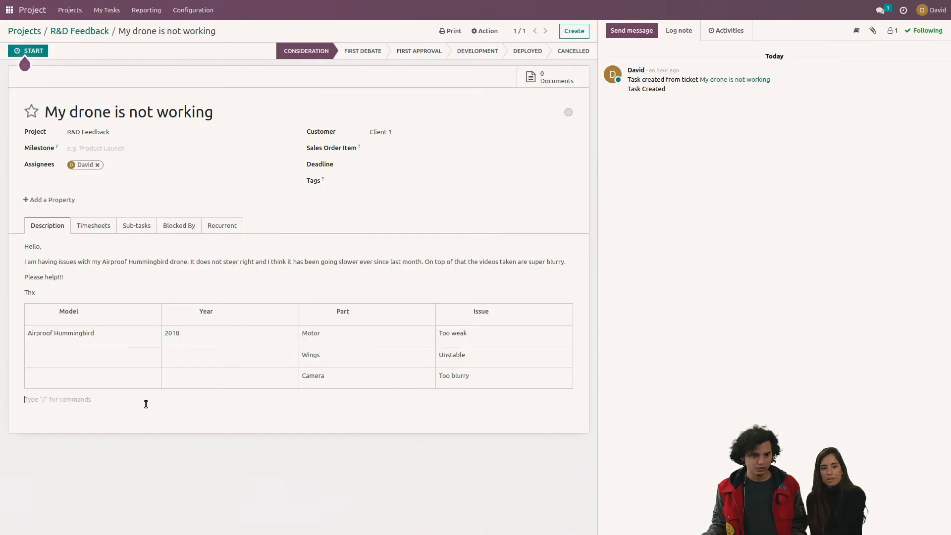
left_click(147, 404)
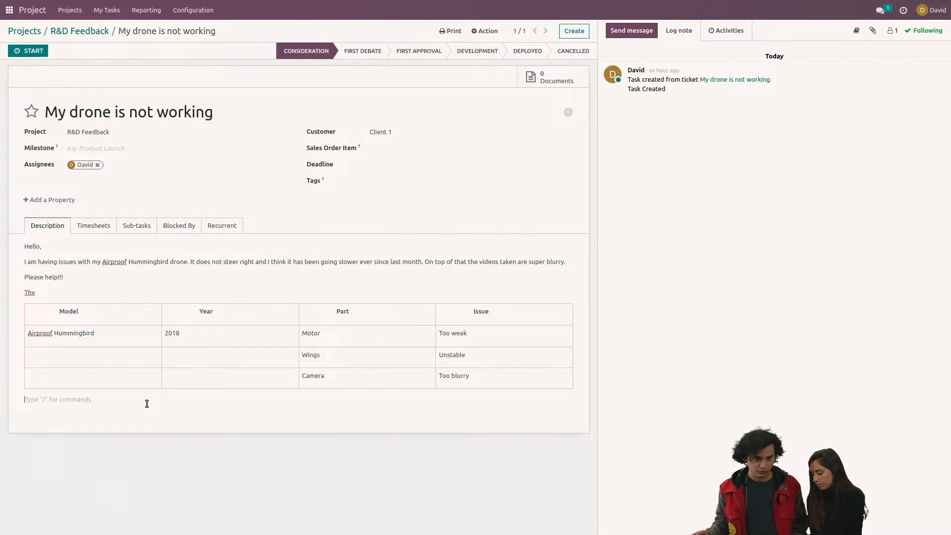
type("/")
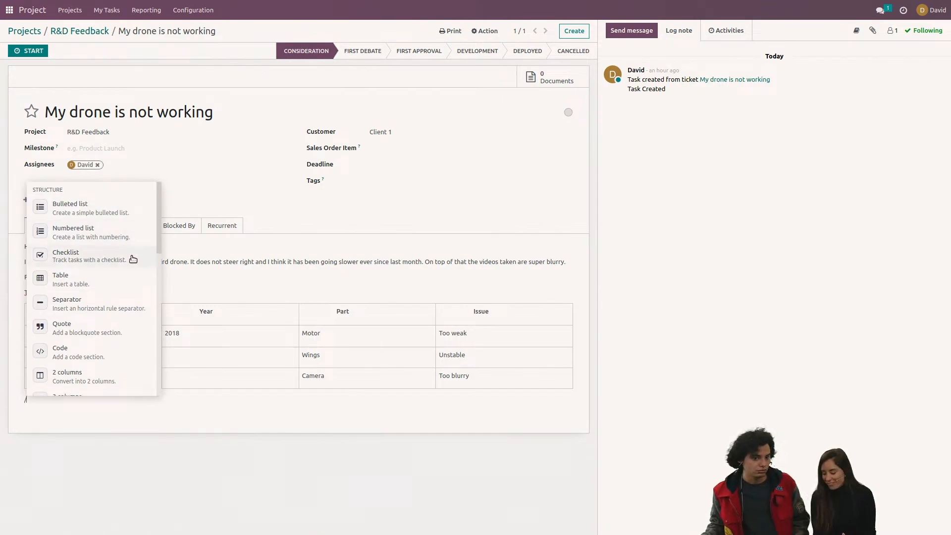
scroll(133, 259, "down", 1)
type("i,a")
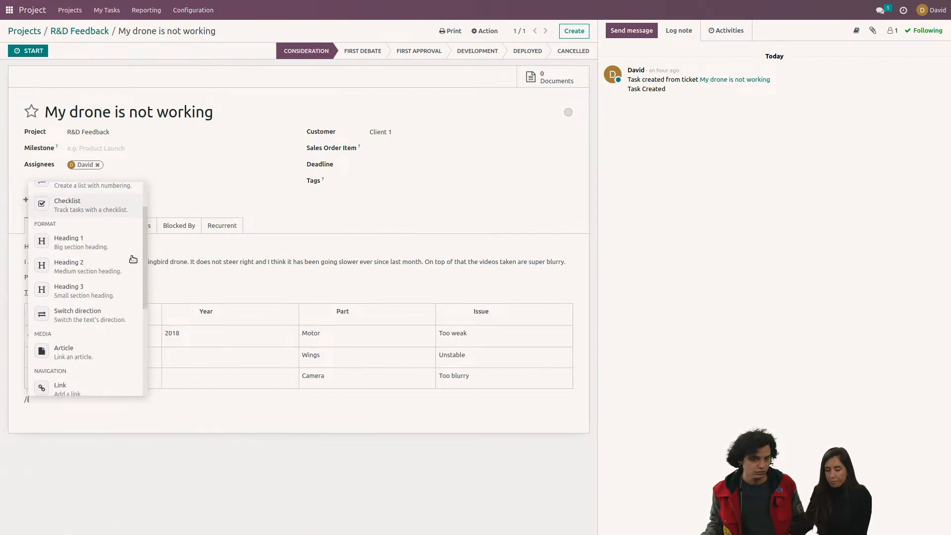
key("BackSpace")
key("BackSpace")
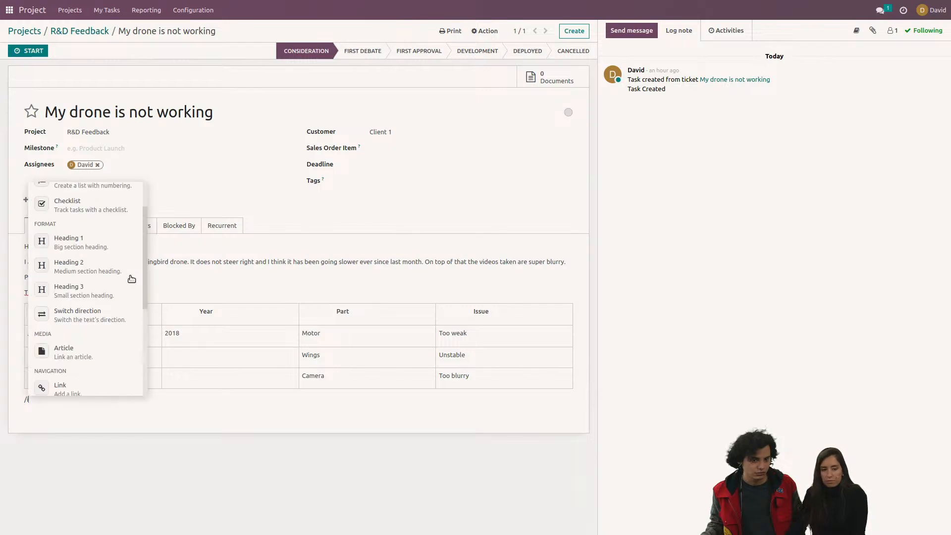
type("n")
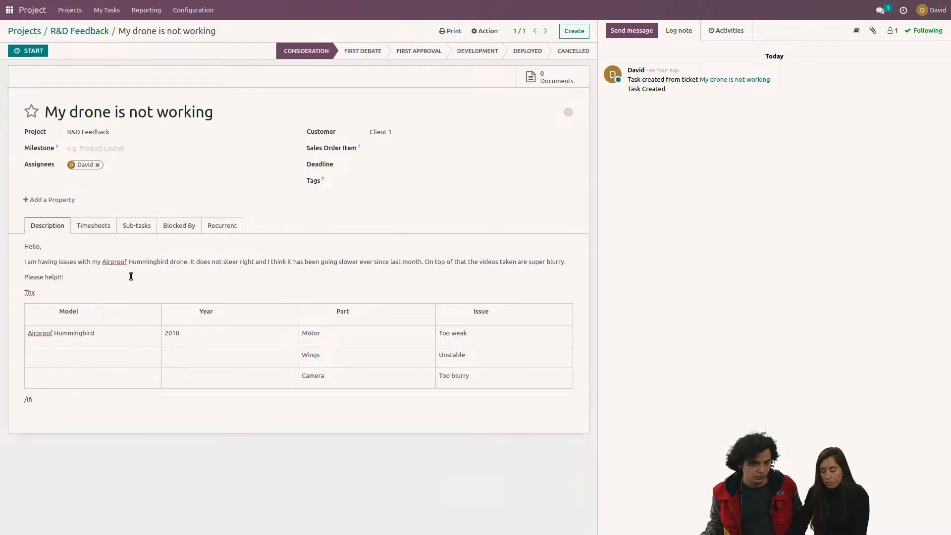
key("BackSpace")
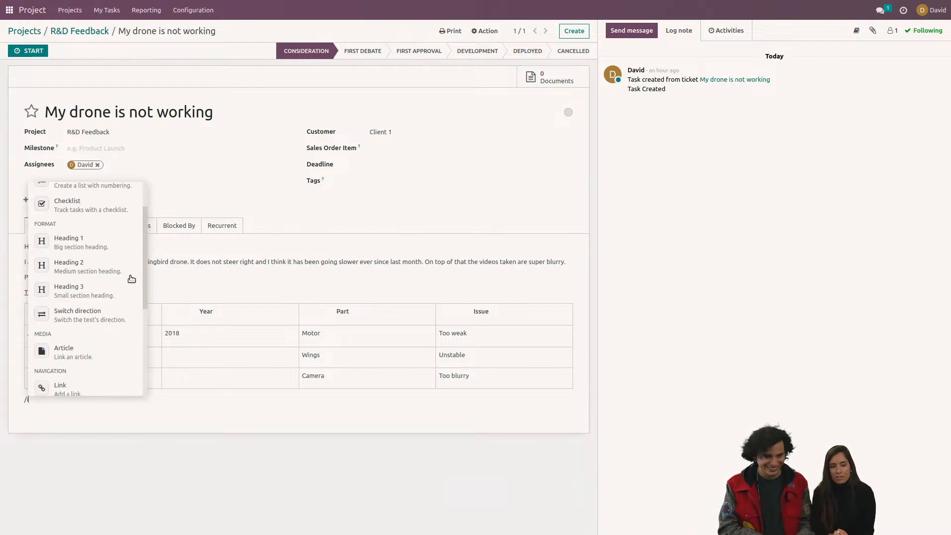
key("Escape")
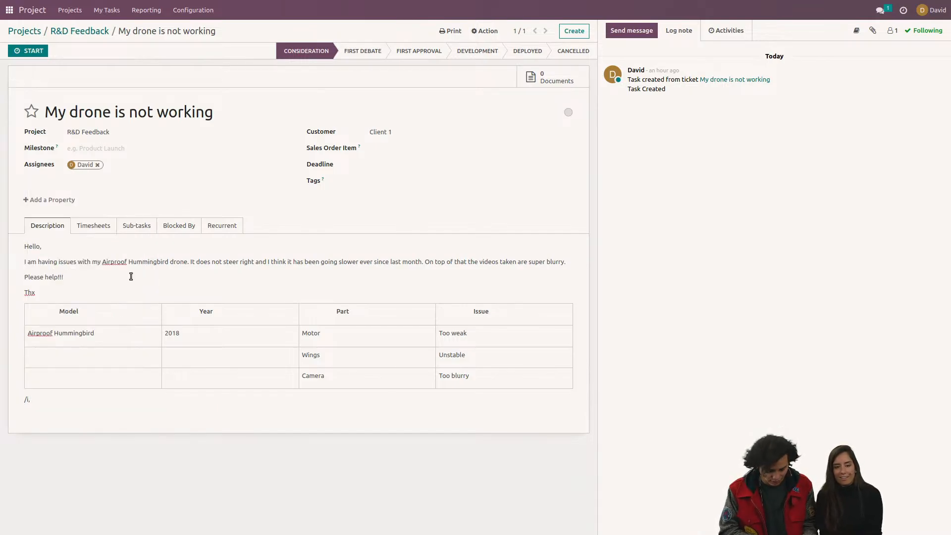
key("BackSpace")
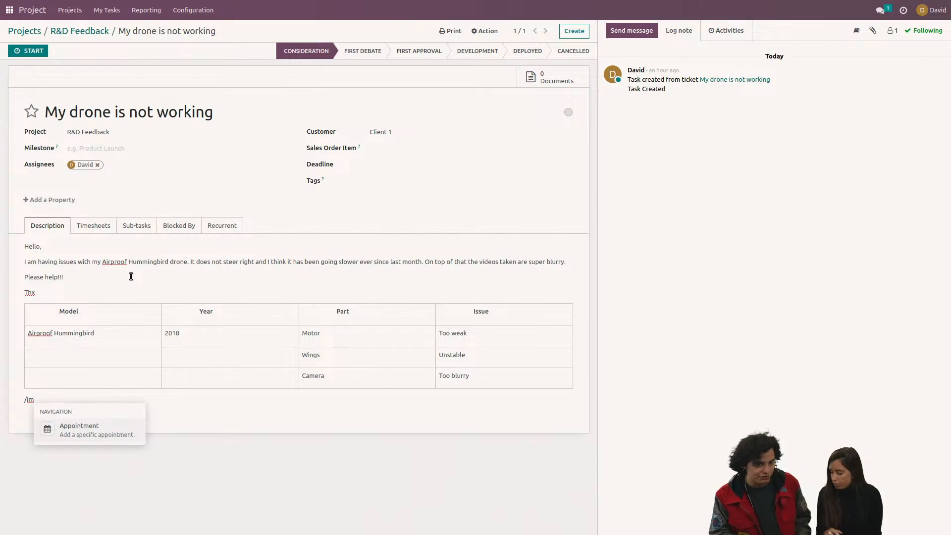
Step: Search the editor's command list for "doc" instead, and clear the search term to list all commands again
key("BackSpace")
key("BackSpace")
type("doc")
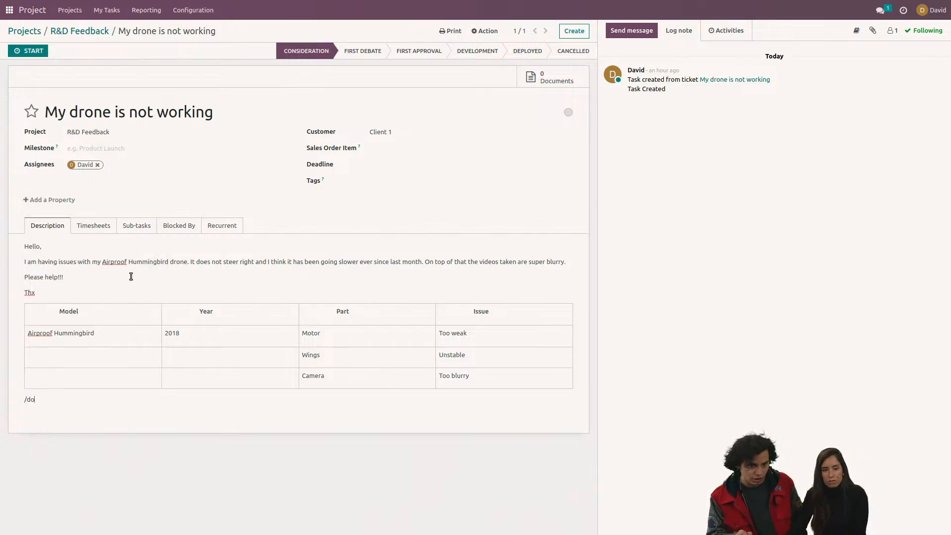
key("BackSpace")
key("BackSpace")
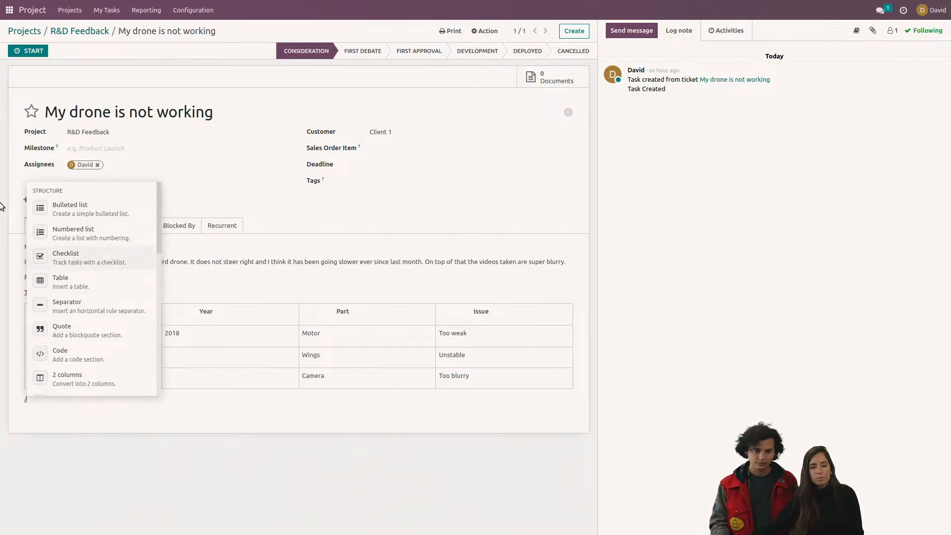
Step: Look through the command list for media options, open the Article link dialog and close it without choosing an article
scroll(71, 340, "down", 3)
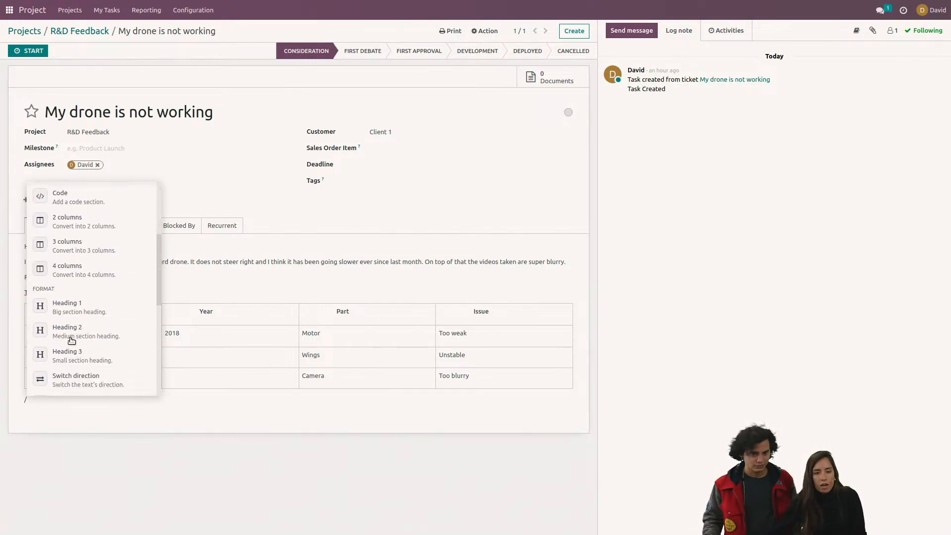
scroll(72, 340, "down", 4)
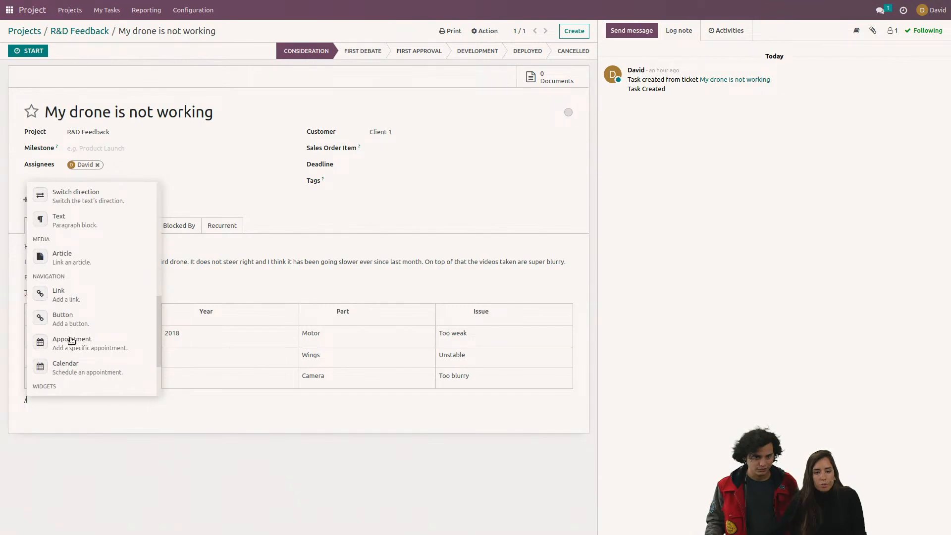
scroll(72, 340, "down", 1)
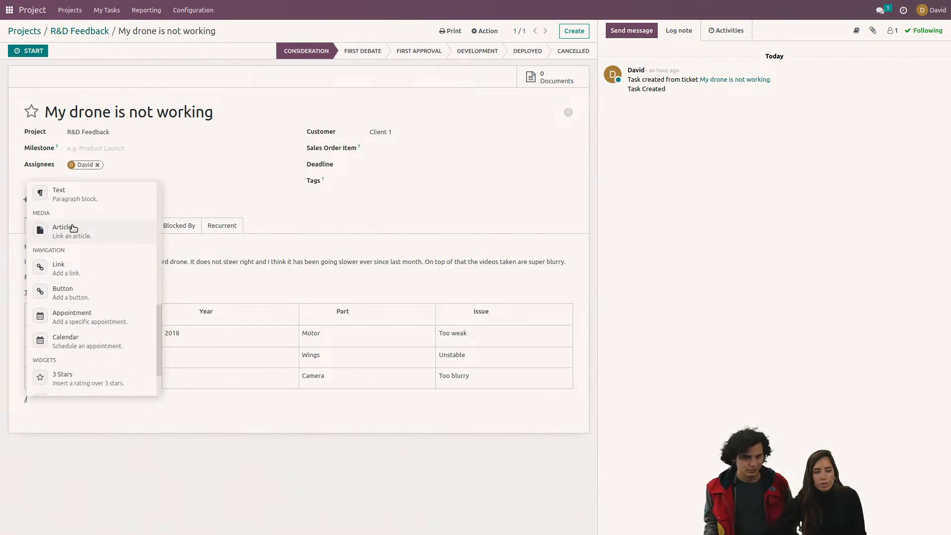
scroll(100, 281, "down", 1)
scroll(100, 281, "down", 1)
scroll(98, 280, "up", 3)
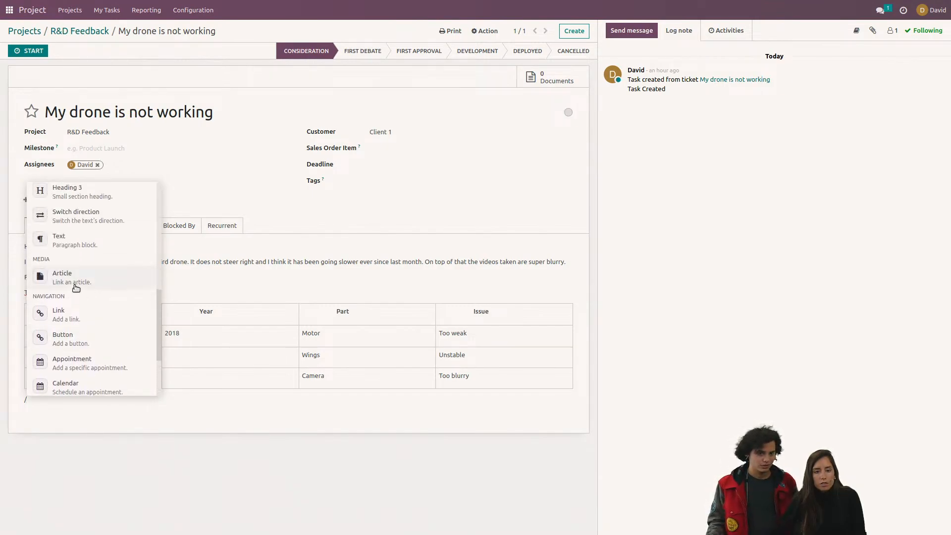
left_click(76, 276)
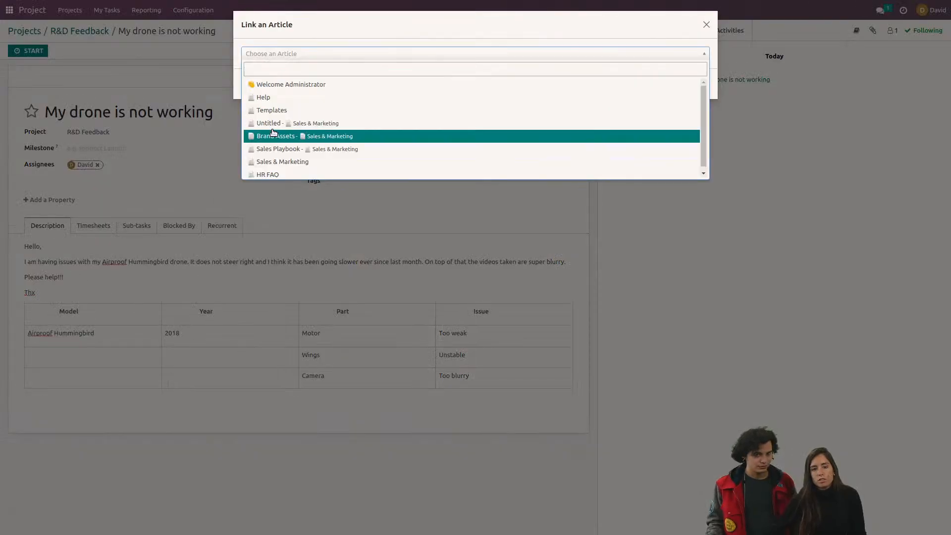
left_click(707, 27)
left_click(706, 26)
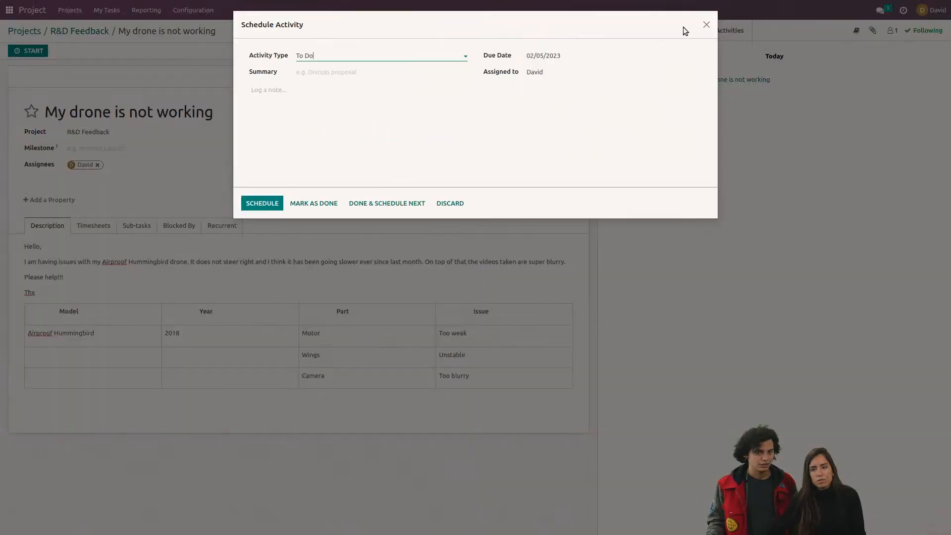
left_click(707, 26)
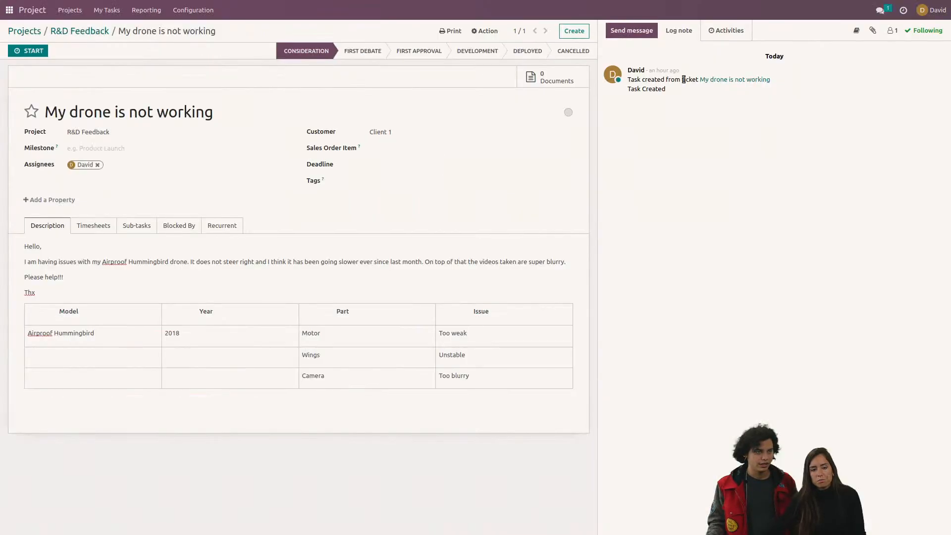
Step: Reopen the command list on the empty line below the description's table and look through its structure and media options
left_click(246, 402)
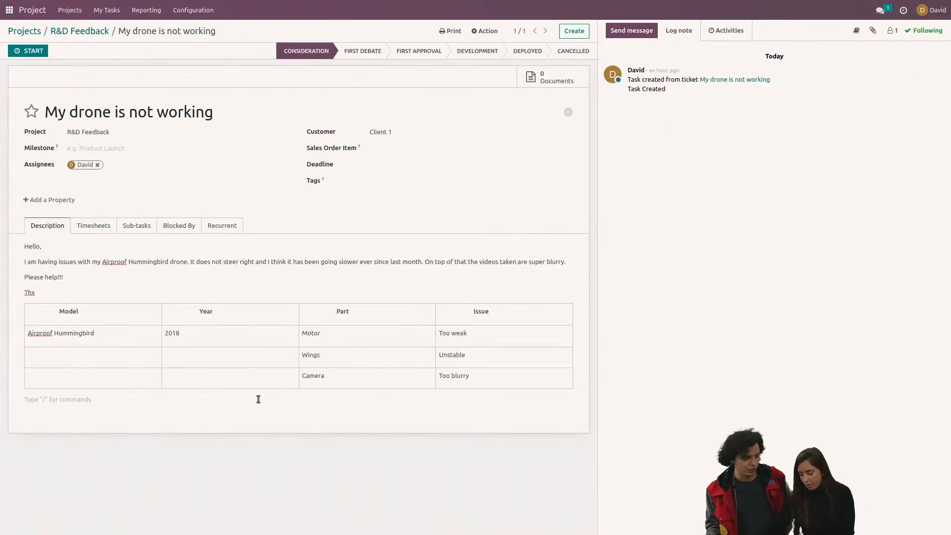
type("/")
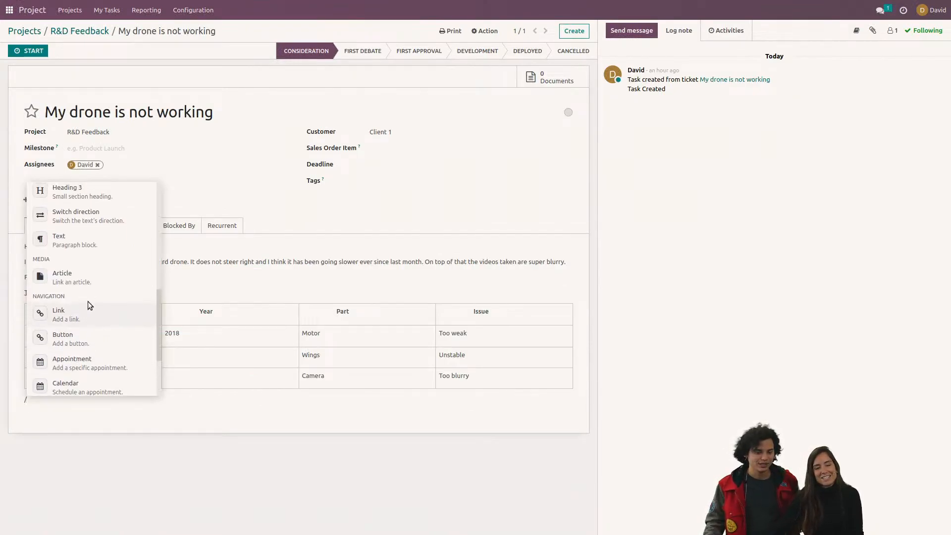
scroll(95, 346, "up", 6)
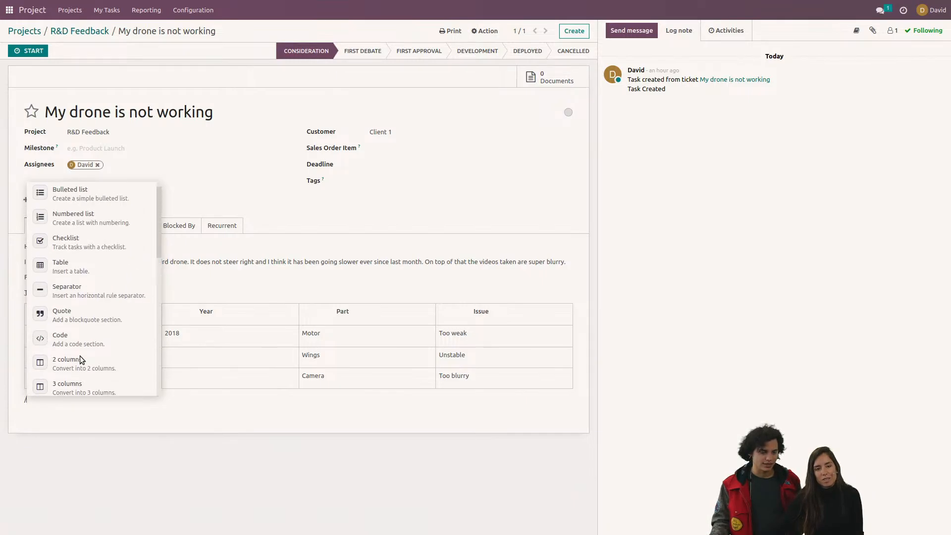
scroll(79, 355, "up", 1)
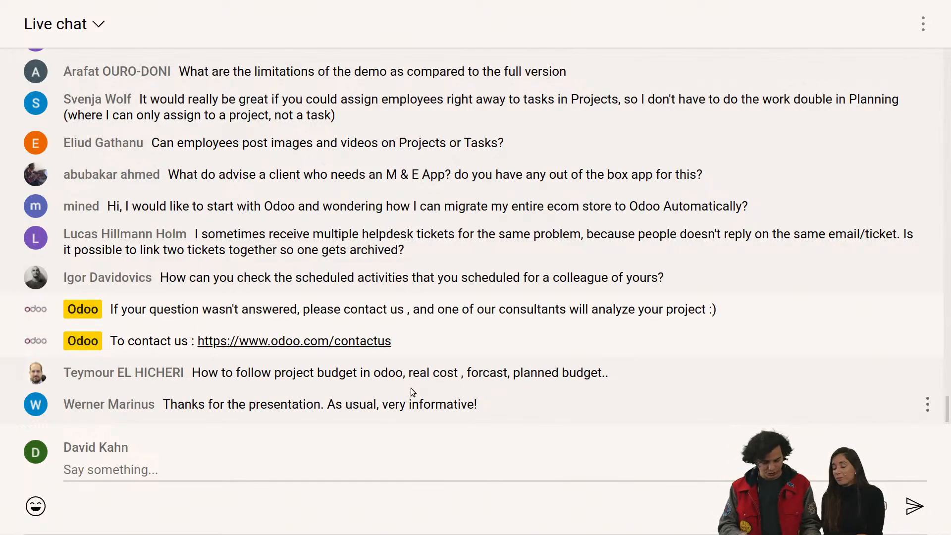
Step: Return from the live chat to Odoo and open the Project Updates of the S00001 - Refitting Project
key("ctrl+alt+Left")
key("ctrl+alt+Left")
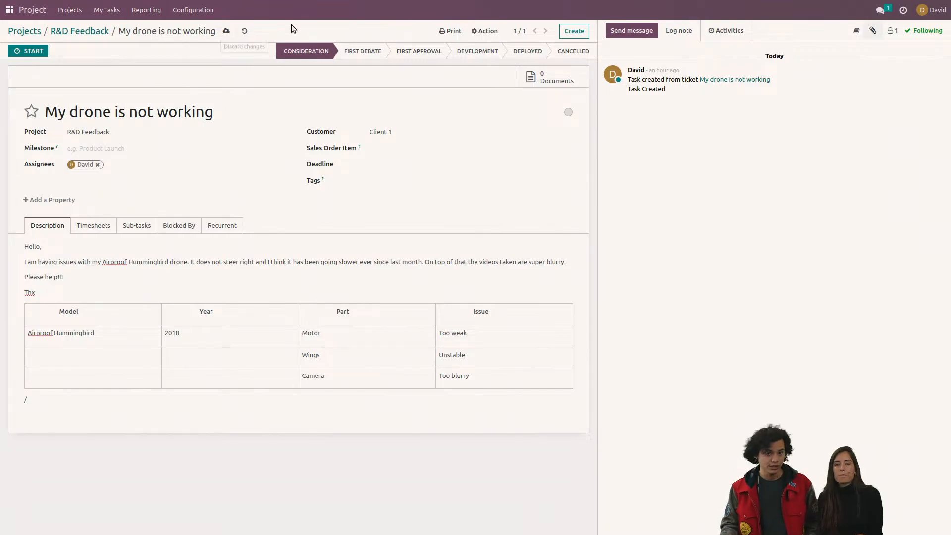
left_click(36, 32)
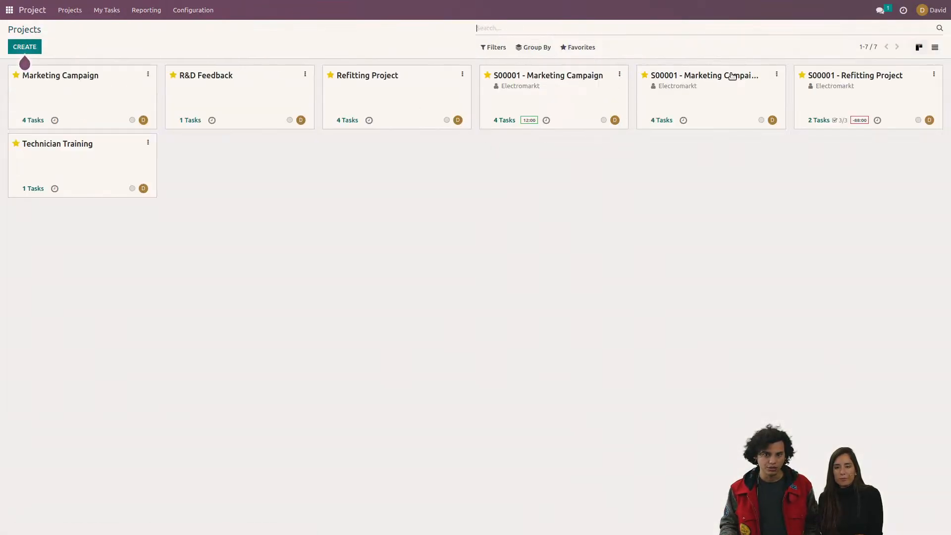
left_click(934, 74)
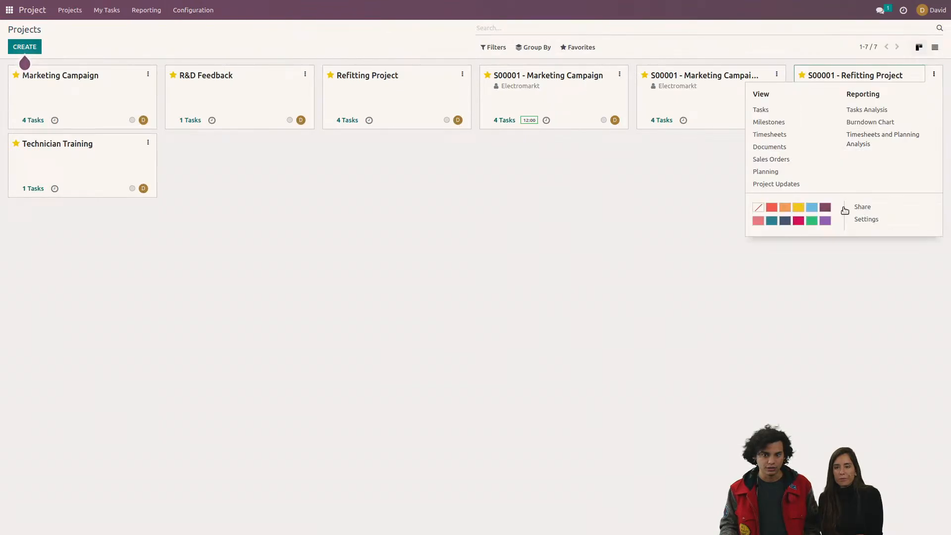
left_click(788, 184)
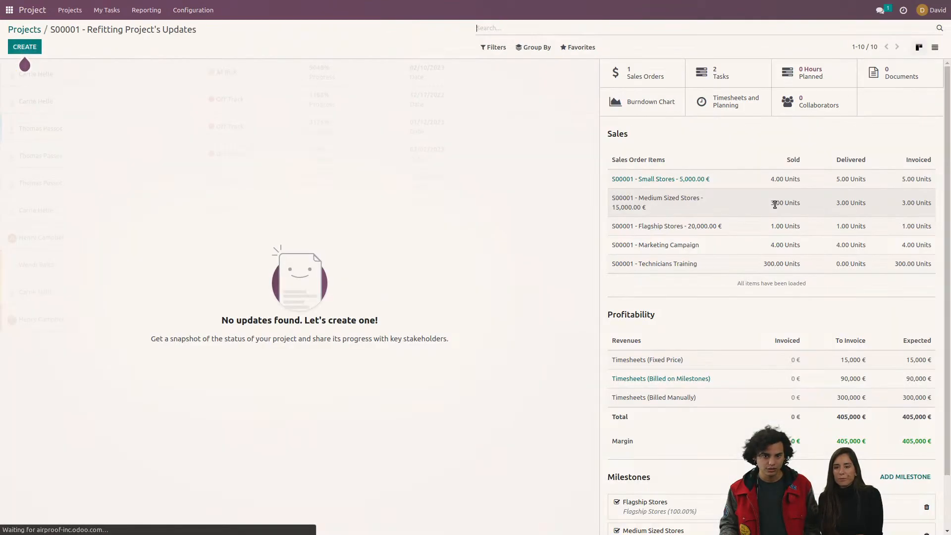